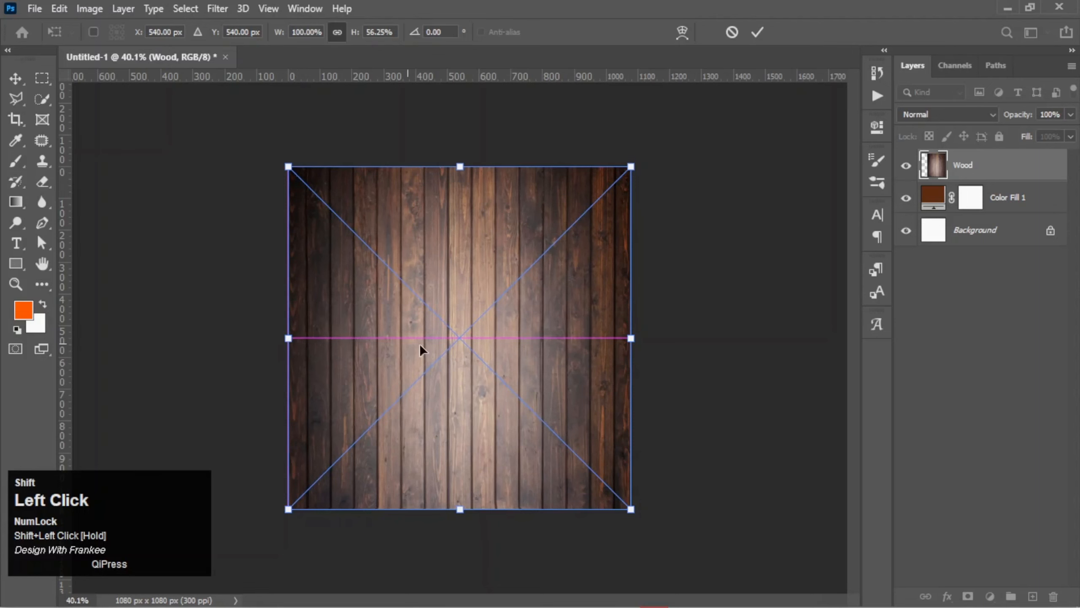
# Commit the placed Wood image and set the layer's blend mode to Overlay.
pyautogui.doubleClick(470, 347)
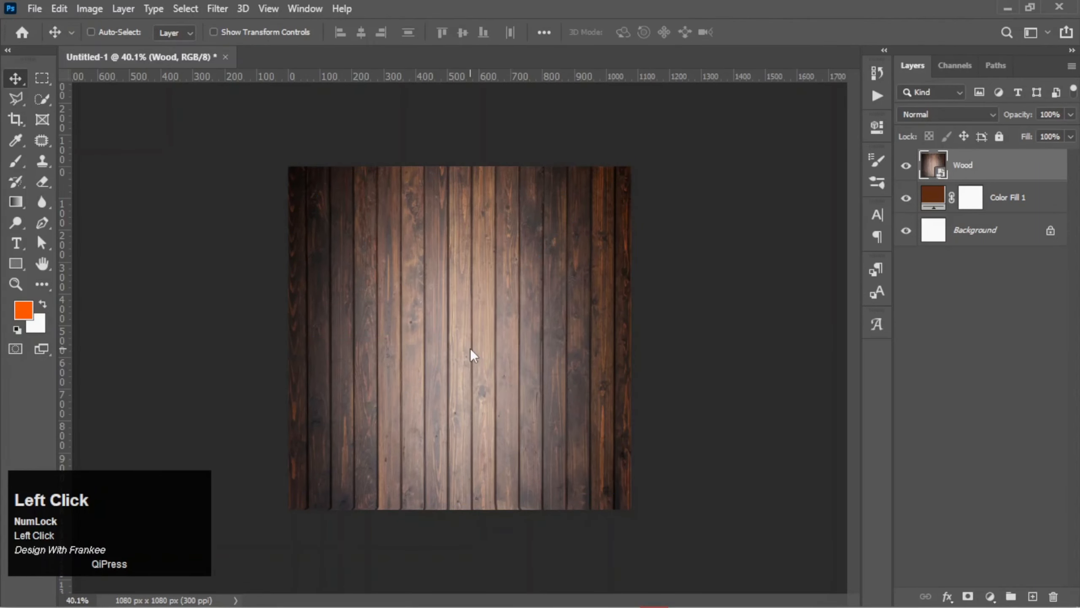
pyautogui.hotkey('ctrl', '0')
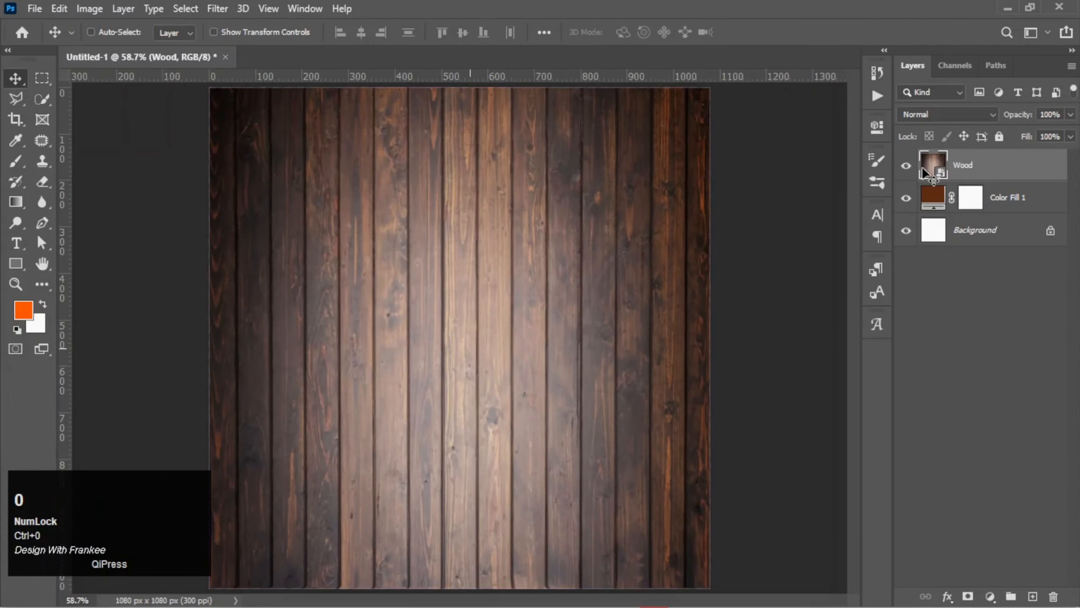
pyautogui.click(953, 114)
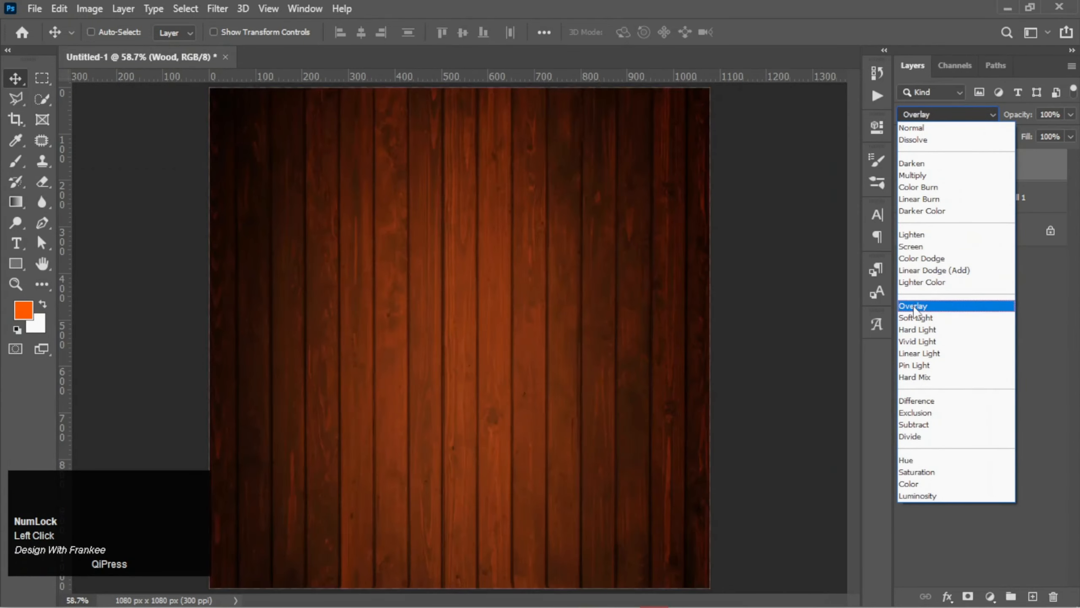
pyautogui.click(913, 305)
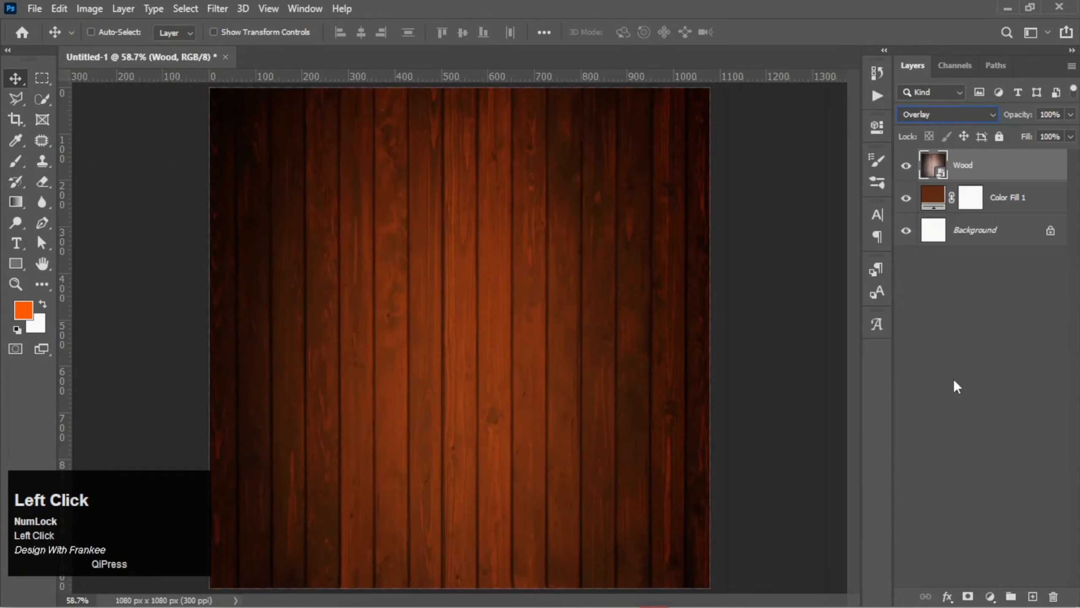
# Add a Curves adjustment above the Wood layer with an S-shaped RGB curve that darkens the shadows and lifts the highlights.
pyautogui.click(989, 597)
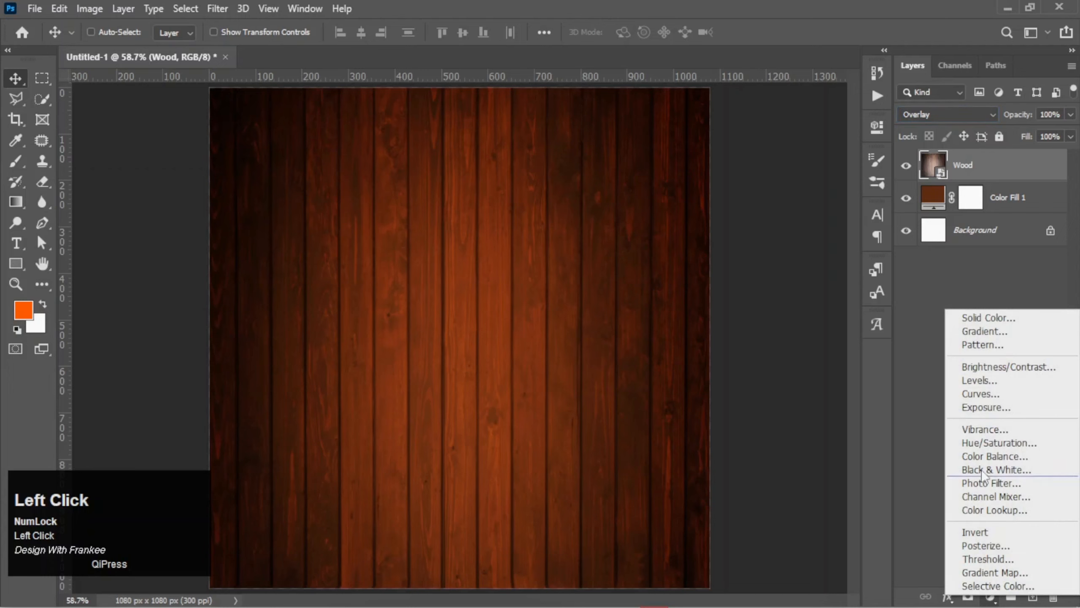
pyautogui.click(980, 394)
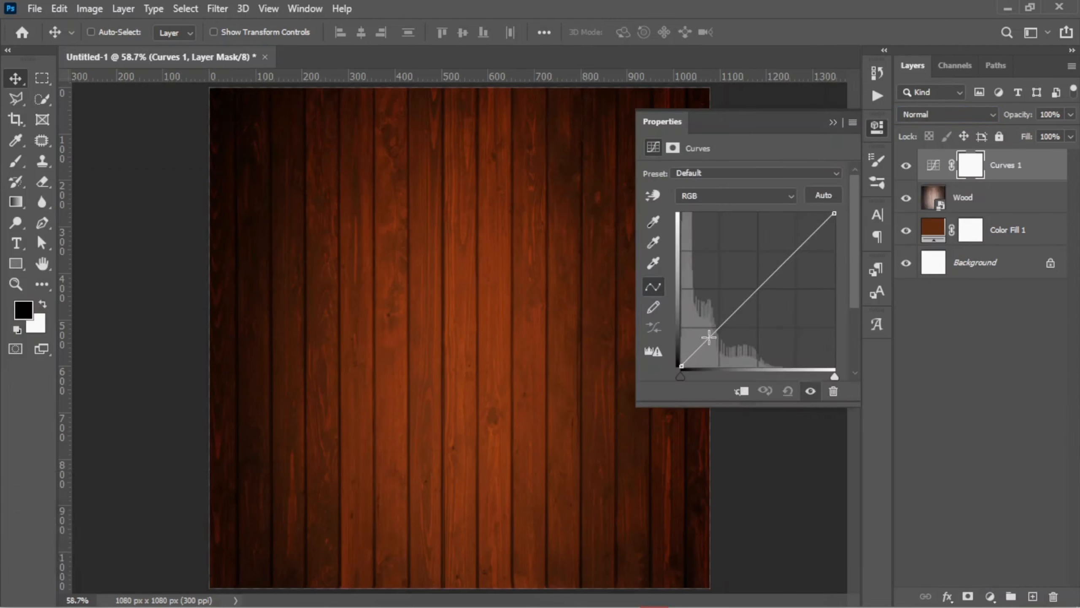
pyautogui.moveTo(718, 327); pyautogui.dragTo(719, 340)
pyautogui.moveTo(798, 258); pyautogui.dragTo(796, 245)
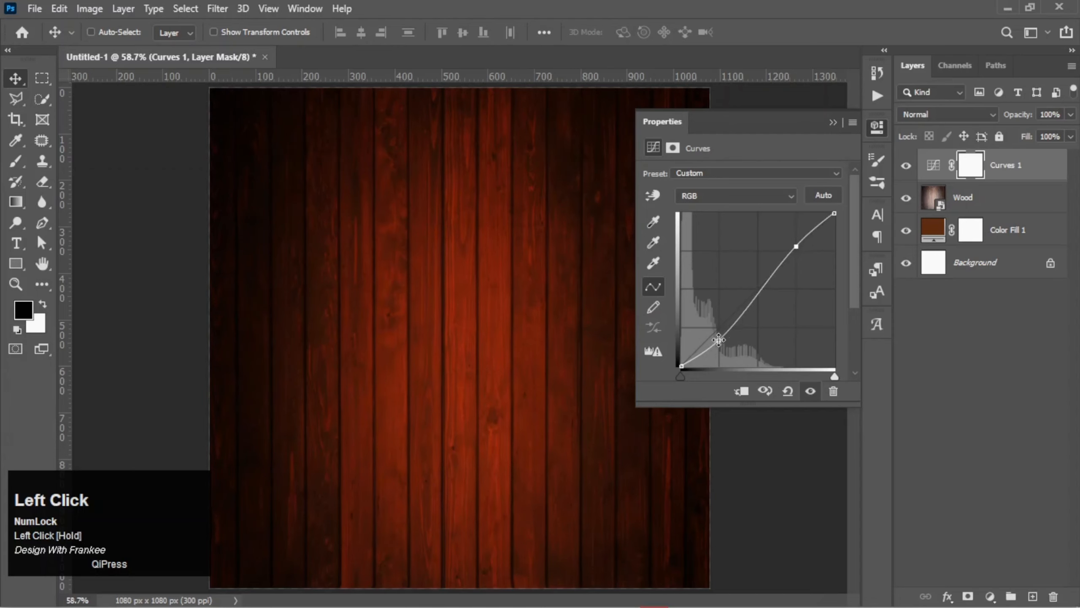
pyautogui.moveTo(718, 339); pyautogui.dragTo(719, 348)
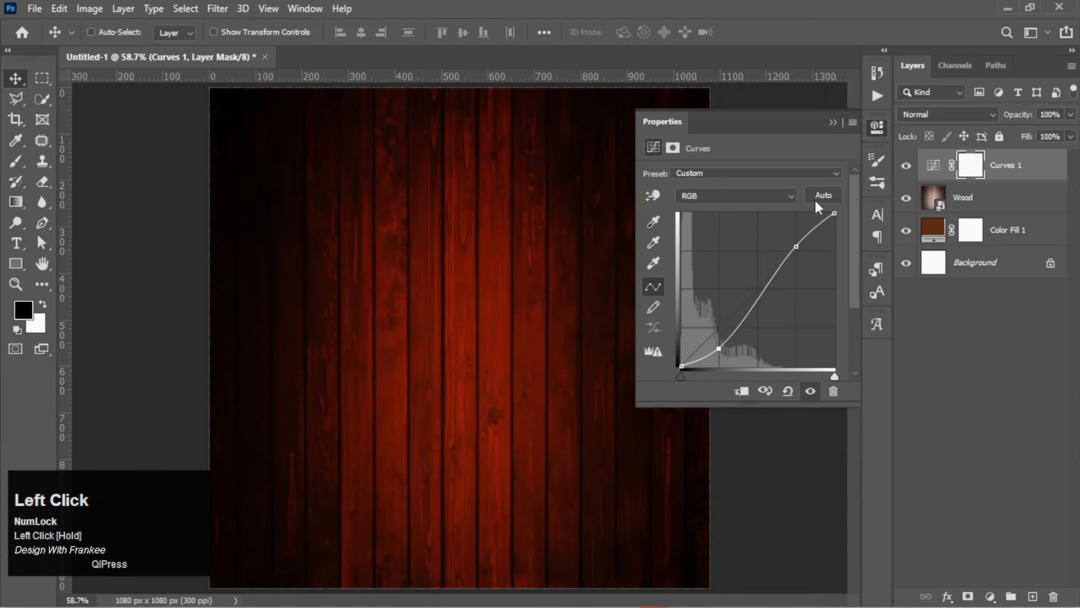
pyautogui.moveTo(718, 350); pyautogui.dragTo(720, 346)
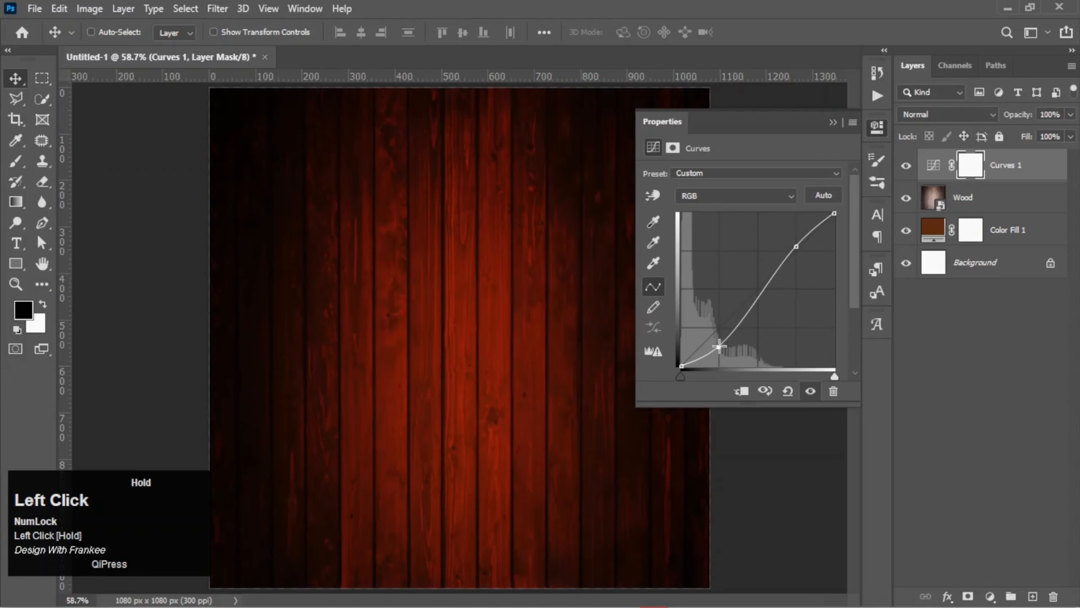
pyautogui.click(834, 123)
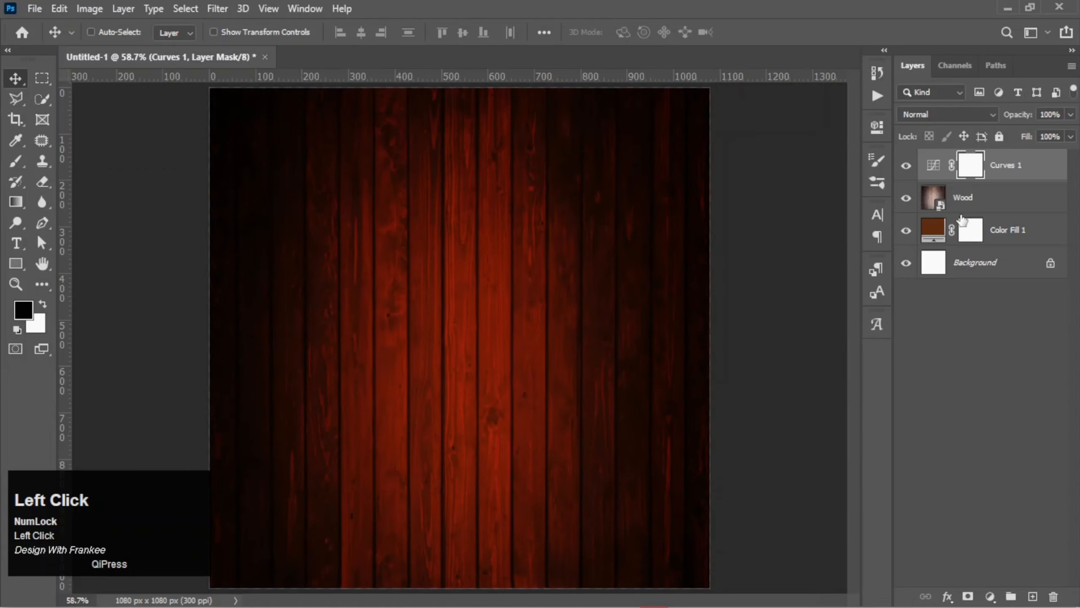
# Group the Curves 1, Wood and Color Fill 1 layers and name the group Background.
pyautogui.keyDown('shift'); pyautogui.click(1005, 235); pyautogui.keyUp('shift')
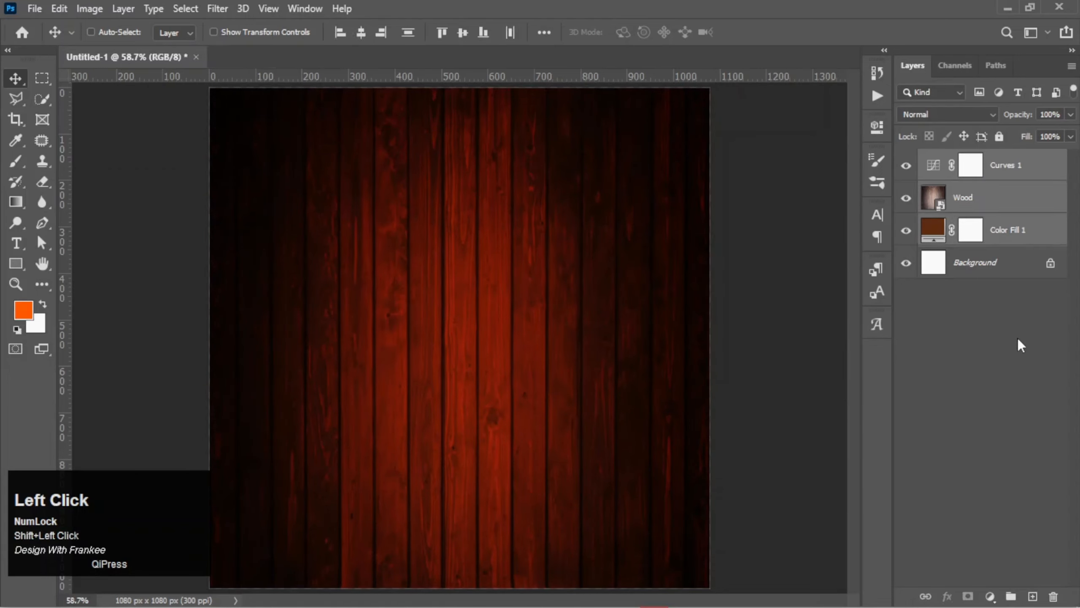
pyautogui.hotkey('ctrl', 'g')
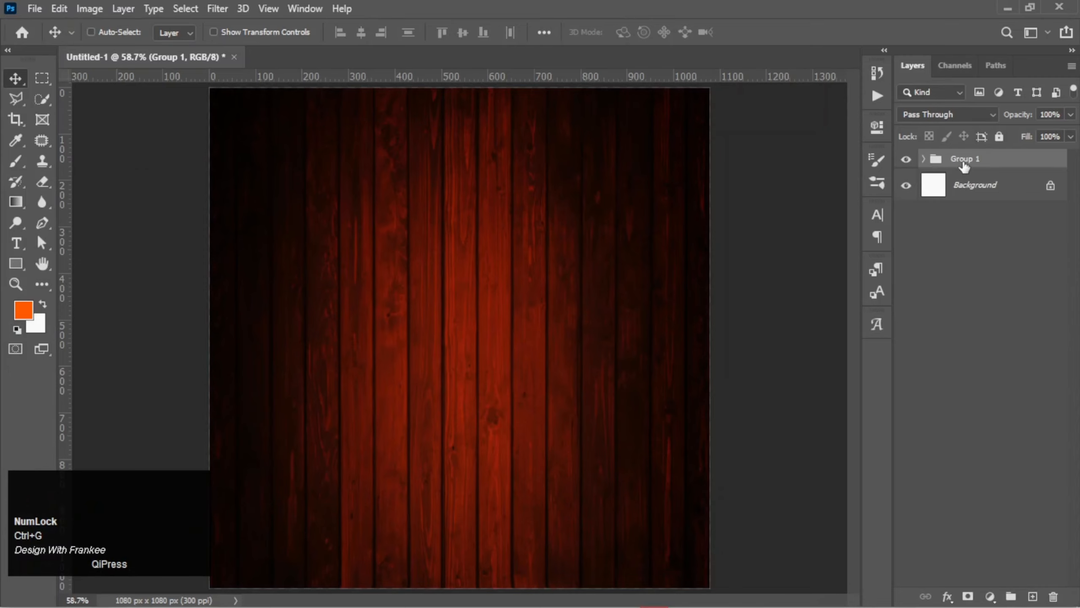
pyautogui.doubleClick(963, 159)
pyautogui.write('Backgroun')
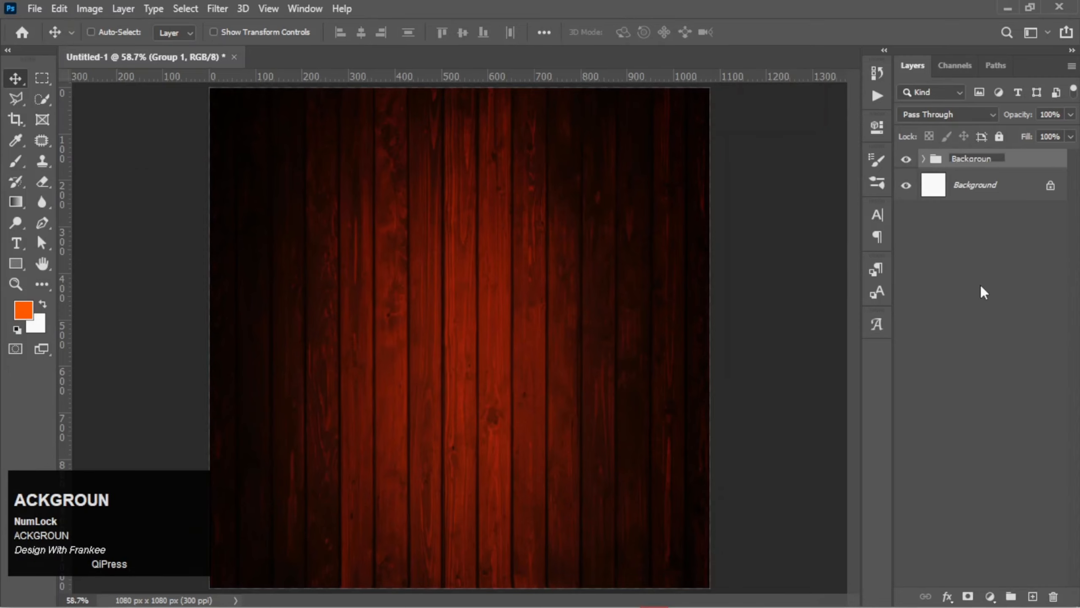
pyautogui.write('d')
pyautogui.press('Return')
# Place the Pizza image from the Pizza Poster Design folder in the canvas's lower half, scaled to about 19.9% and rotated about -4°.
pyautogui.click(537, 595)
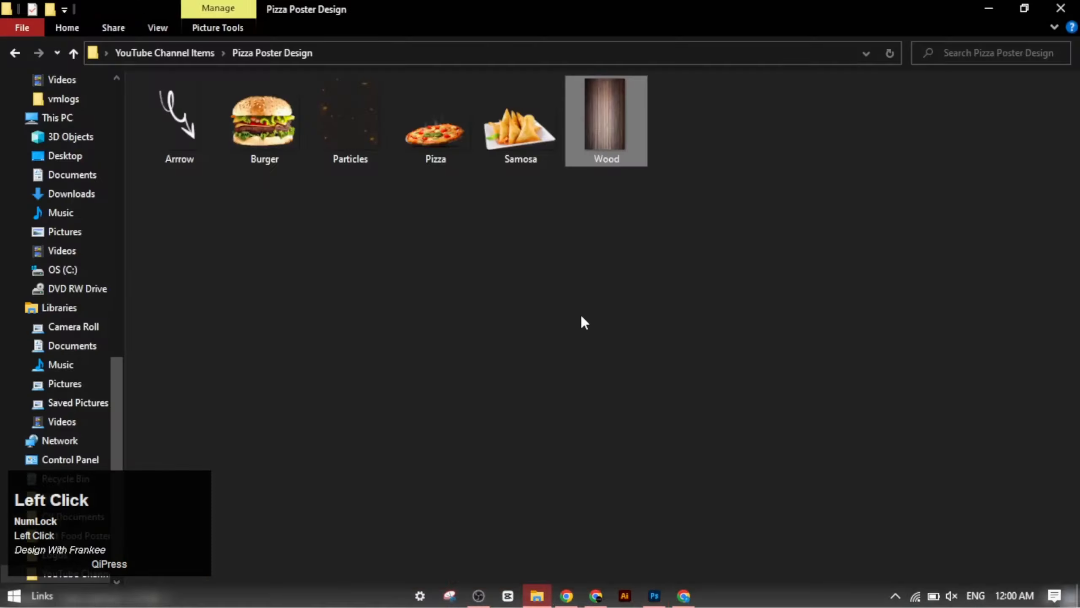
pyautogui.moveTo(435, 130); pyautogui.dragTo(474, 381)
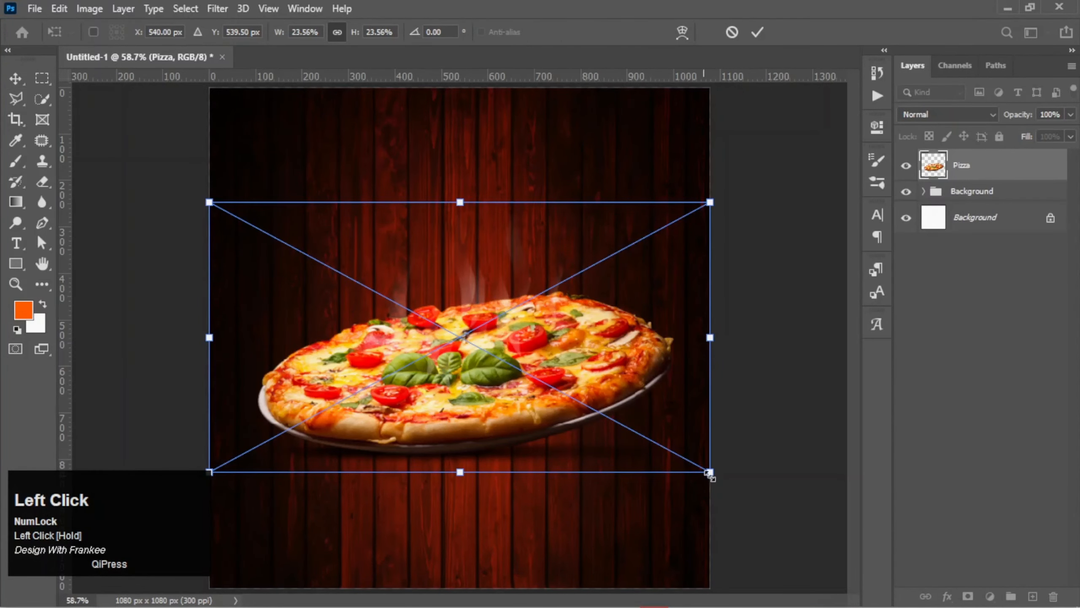
pyautogui.moveTo(710, 472); pyautogui.dragTo(650, 441)
pyautogui.moveTo(497, 339); pyautogui.dragTo(460, 418)
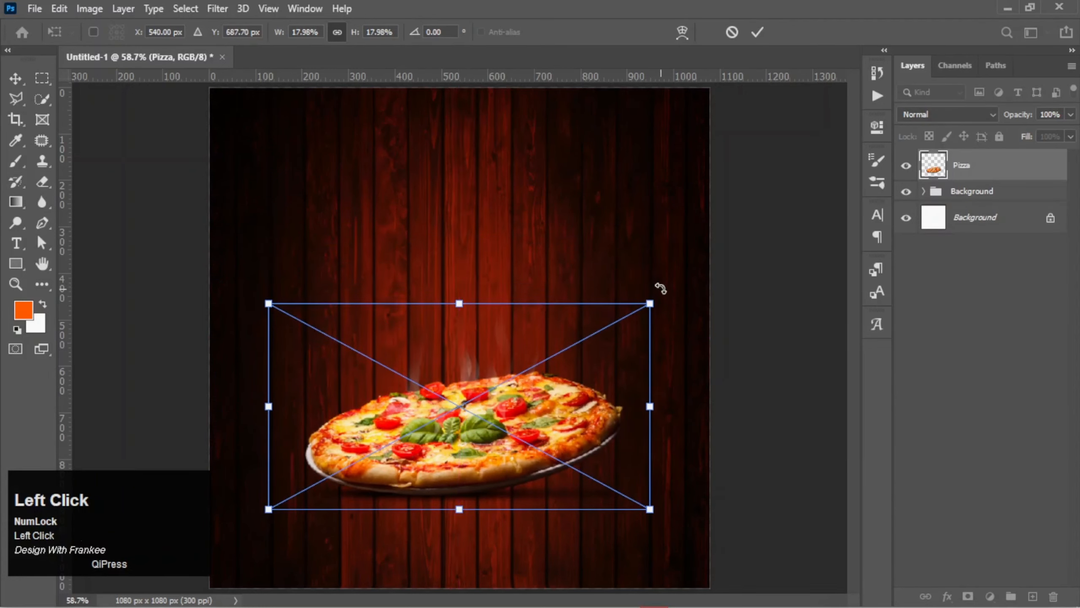
pyautogui.moveTo(660, 288); pyautogui.dragTo(651, 276)
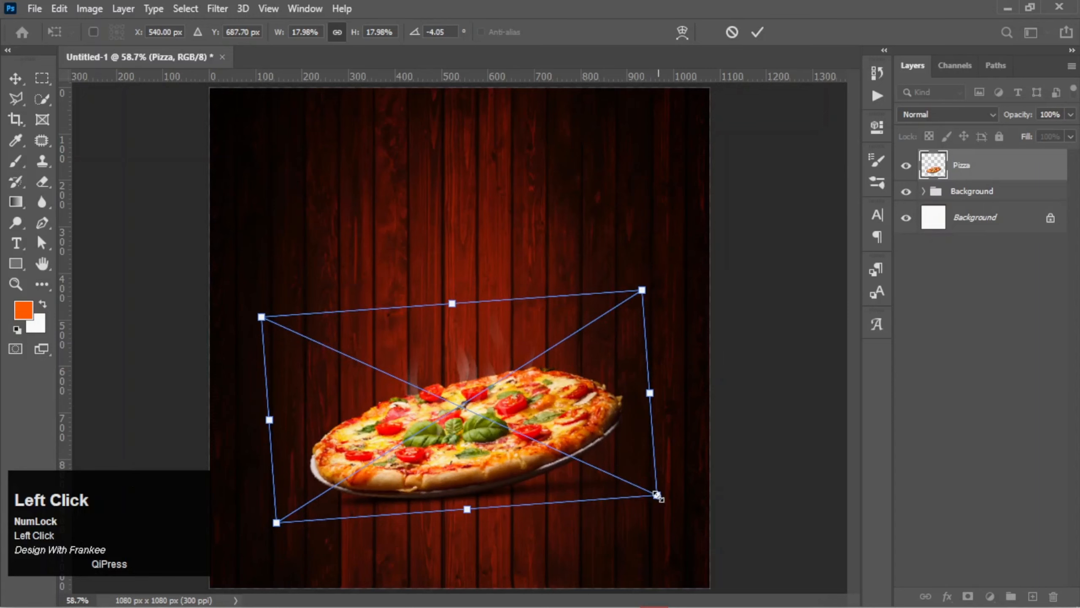
pyautogui.moveTo(657, 495); pyautogui.dragTo(678, 506)
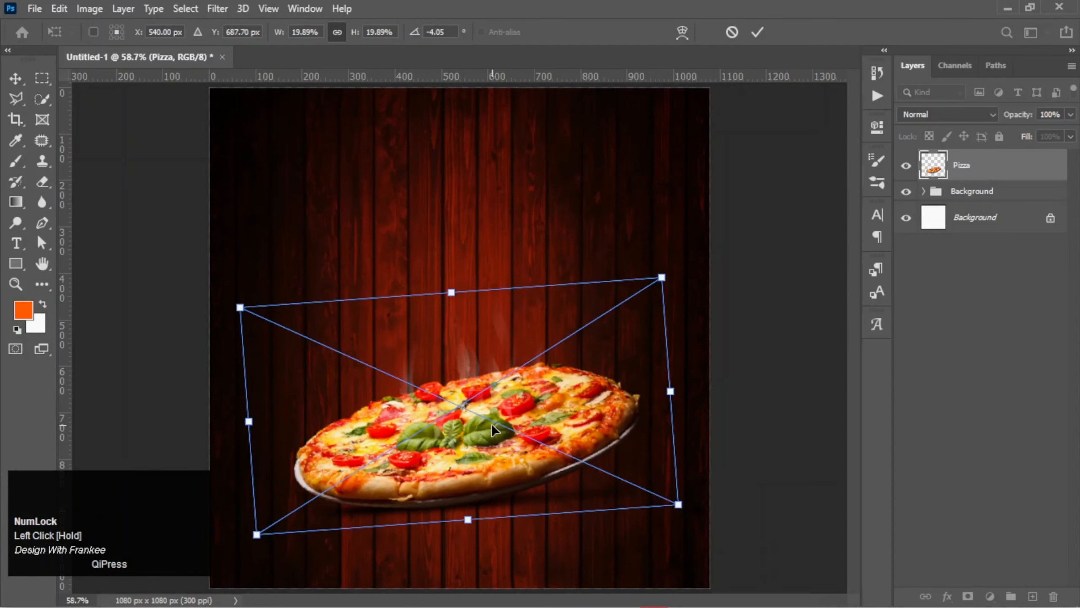
pyautogui.moveTo(491, 423)
pyautogui.mouseDown()
pyautogui.moveTo(506, 424)
pyautogui.moveTo(494, 414)
pyautogui.moveTo(492, 422)
pyautogui.mouseUp()
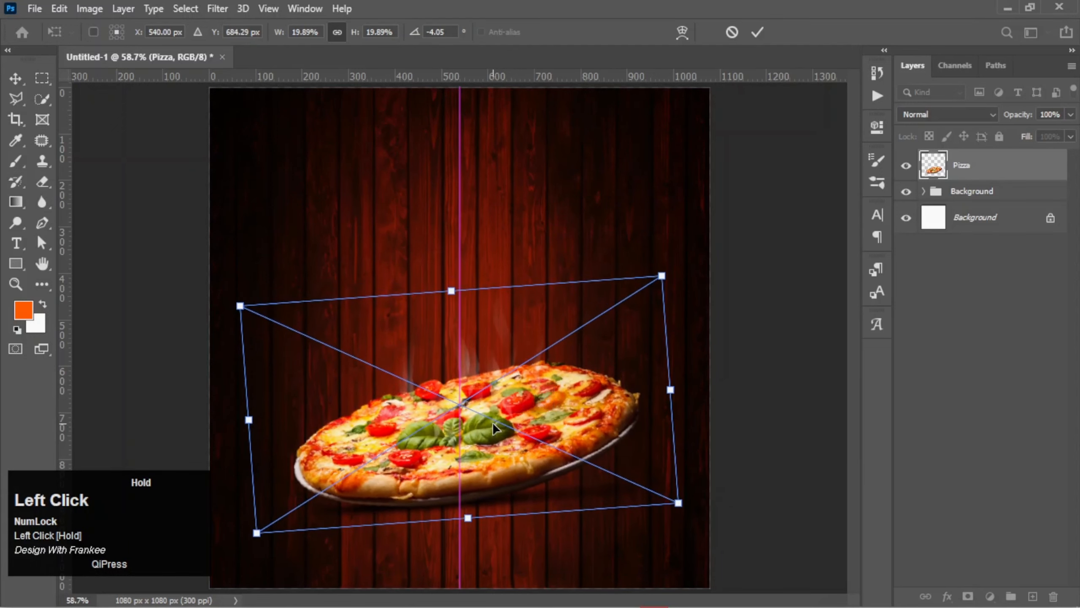
pyautogui.doubleClick(492, 422)
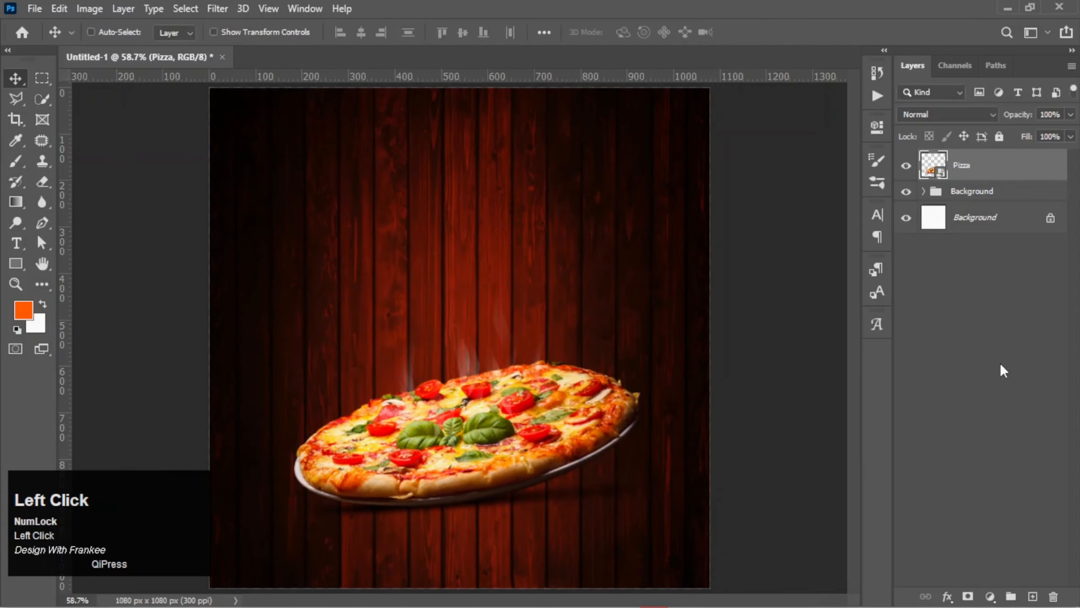
# Add a Curves adjustment clipped to the Pizza layer, with a gentle S-shaped RGB curve for more contrast.
pyautogui.click(990, 596)
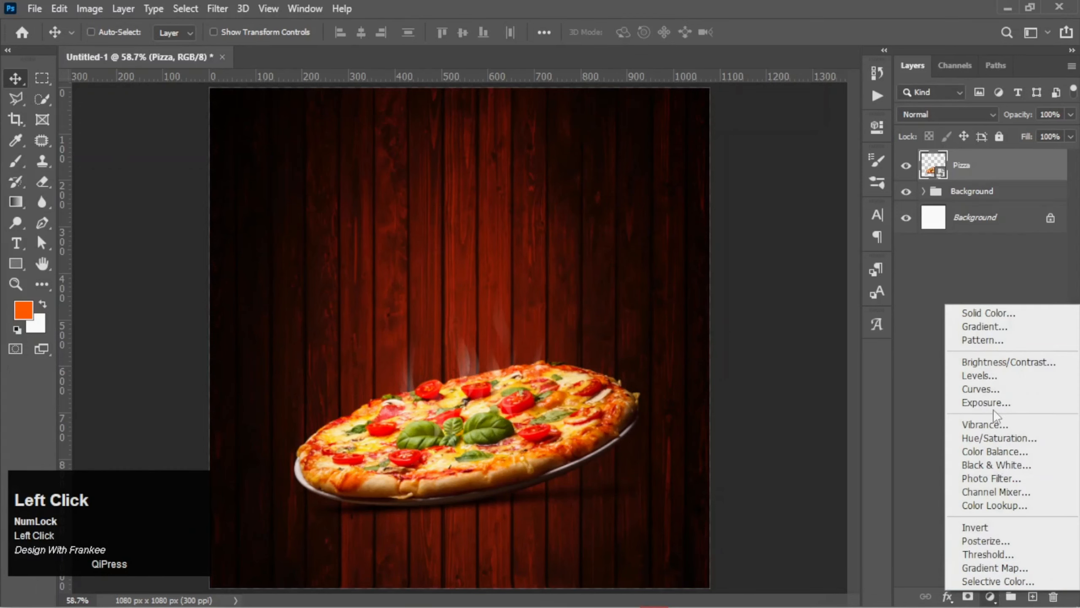
pyautogui.click(991, 390)
pyautogui.moveTo(717, 330); pyautogui.dragTo(718, 339)
pyautogui.click(740, 391)
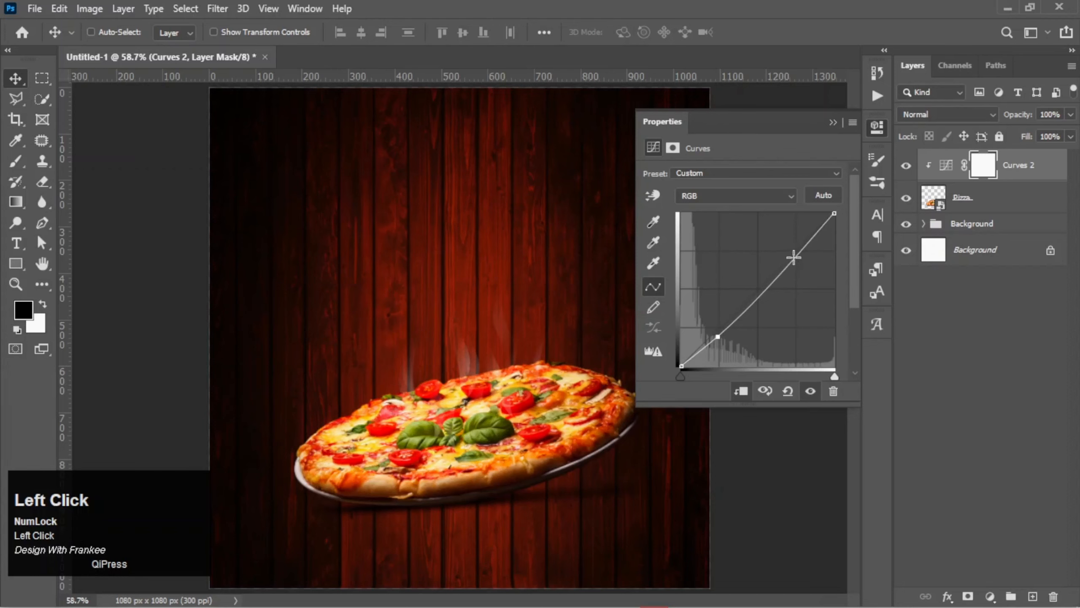
pyautogui.moveTo(796, 258); pyautogui.dragTo(796, 246)
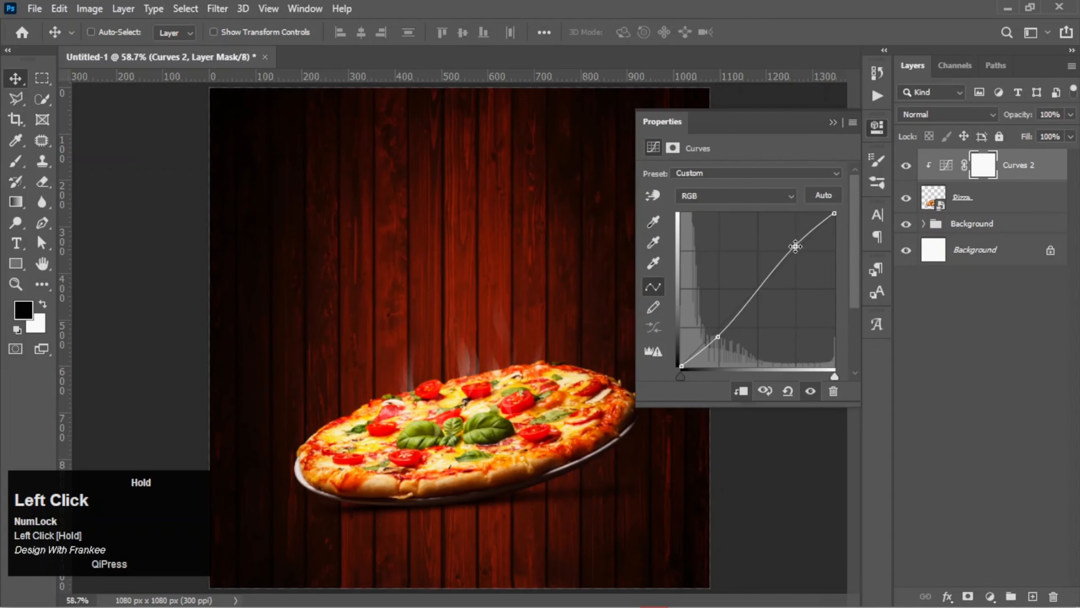
pyautogui.click(832, 126)
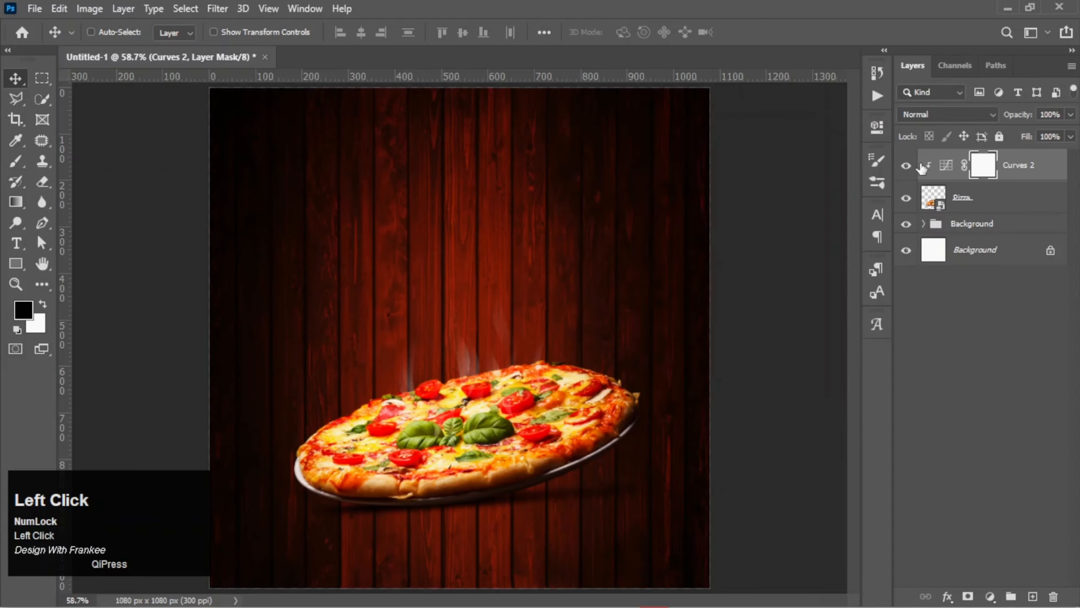
# Group the Curves 2 and Pizza layers and name the group Pizza.
pyautogui.keyDown('shift'); pyautogui.click(1000, 207); pyautogui.keyUp('shift')
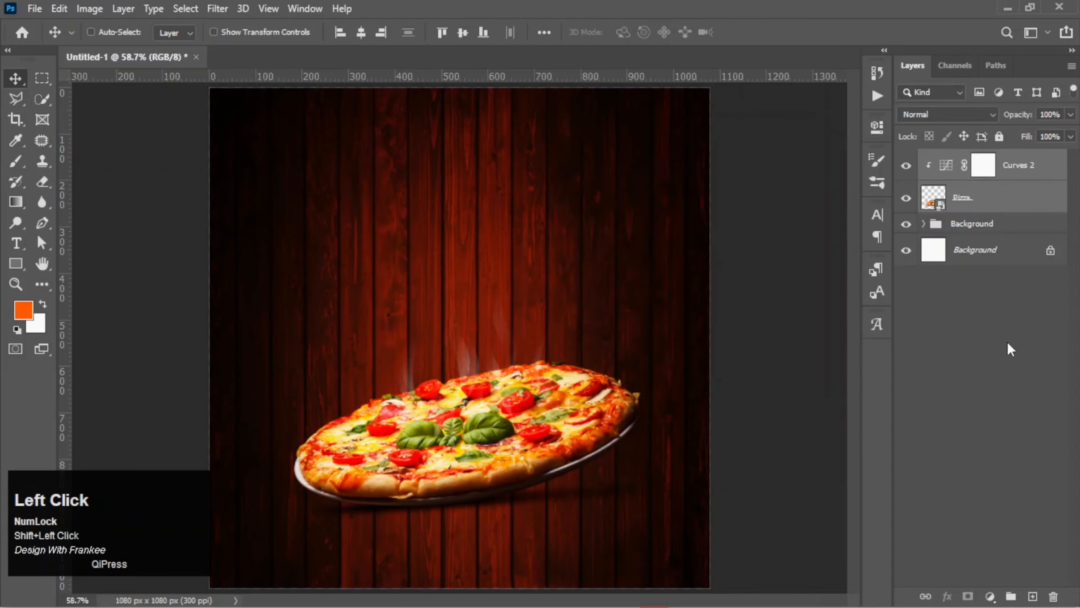
pyautogui.hotkey('ctrl', 'g')
pyautogui.click(963, 161)
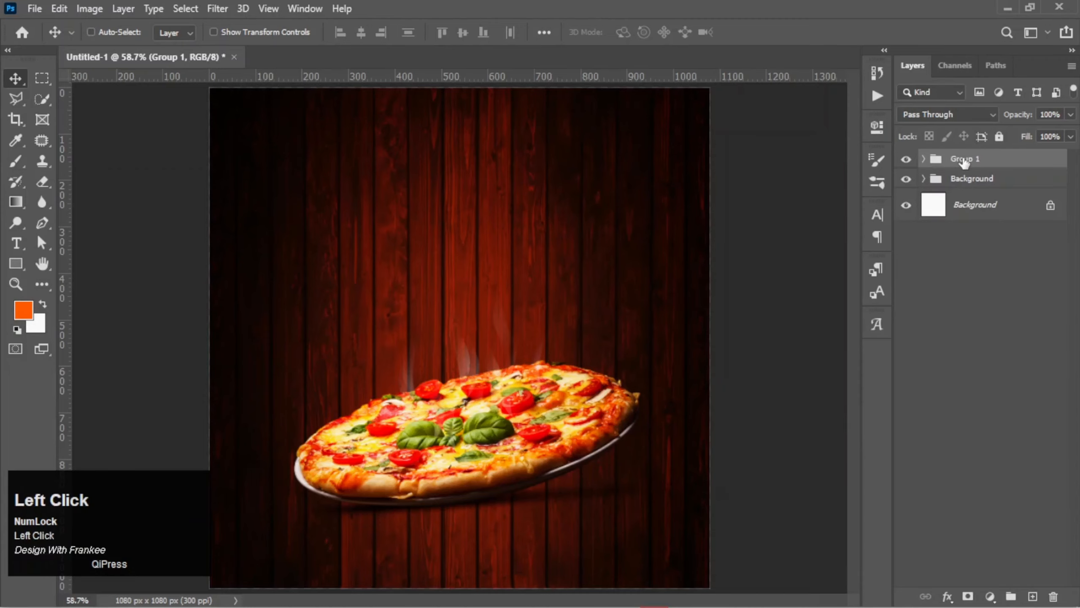
pyautogui.doubleClick(964, 161)
pyautogui.write('Pizza')
pyautogui.press('Return')
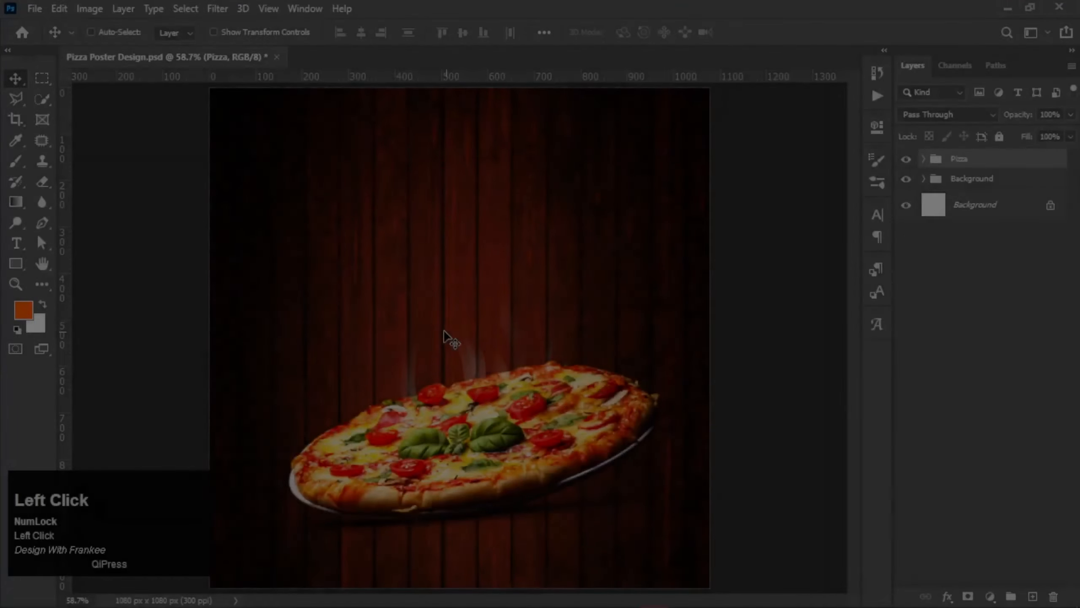
# Add the text "Super" on the wood above the pizza and colour it white (ffffff).
pyautogui.press('t')
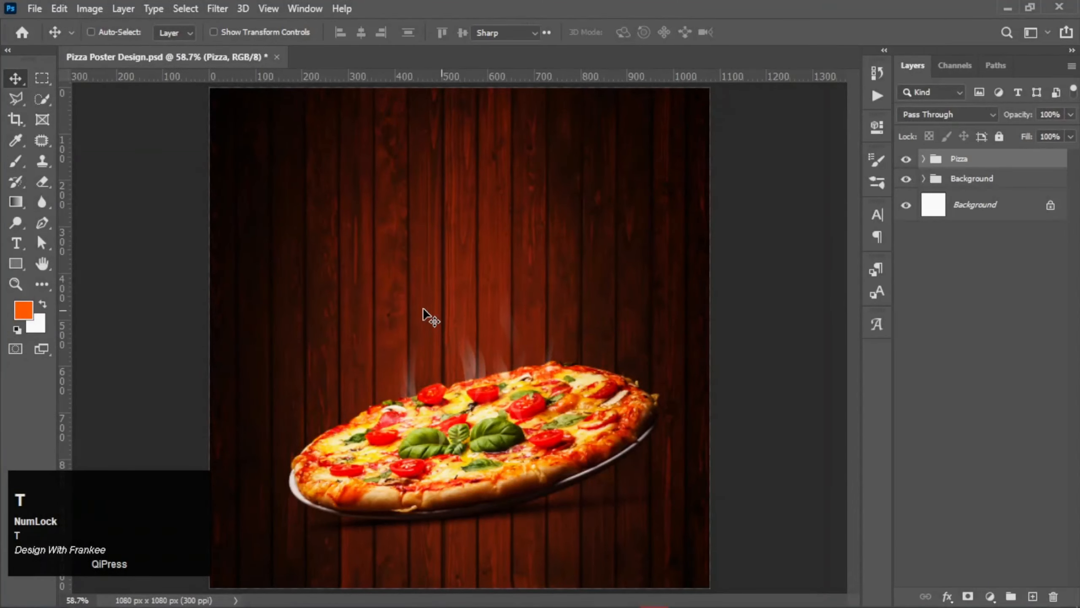
pyautogui.click(438, 195)
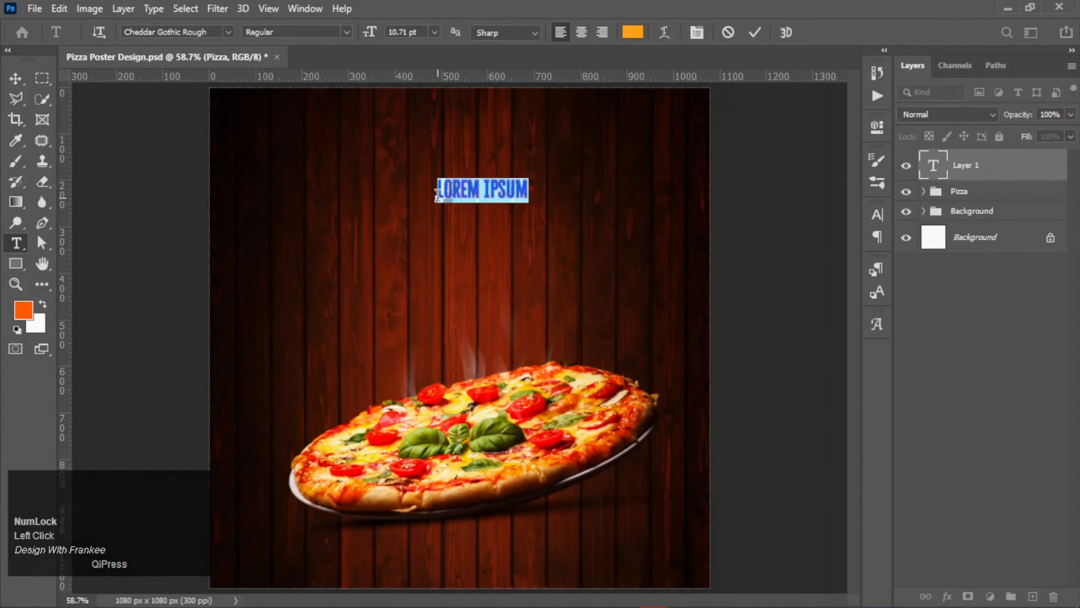
pyautogui.write('SU')
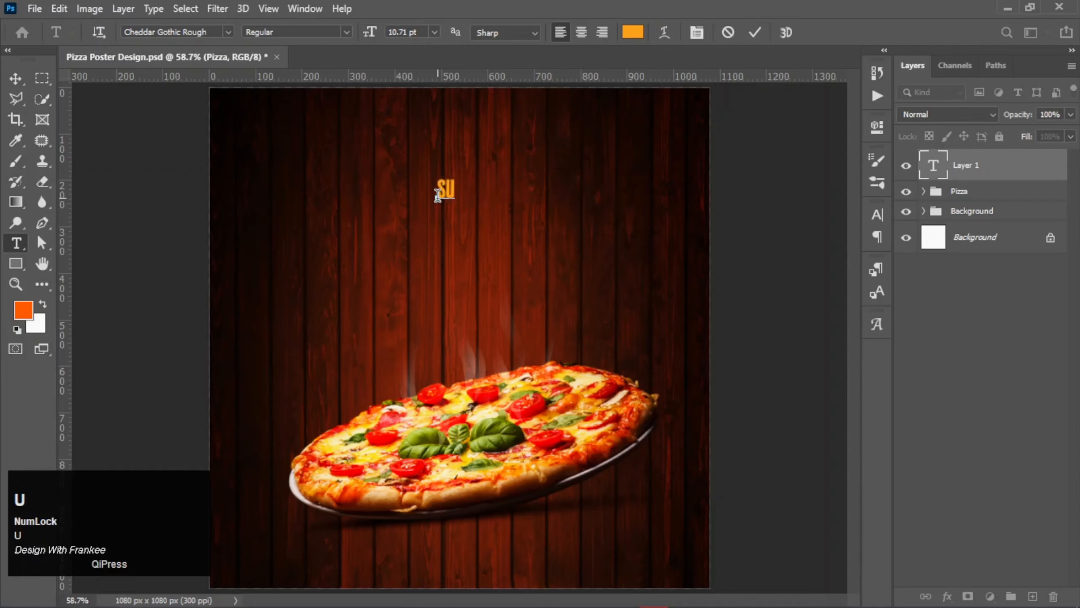
pyautogui.write('PER')
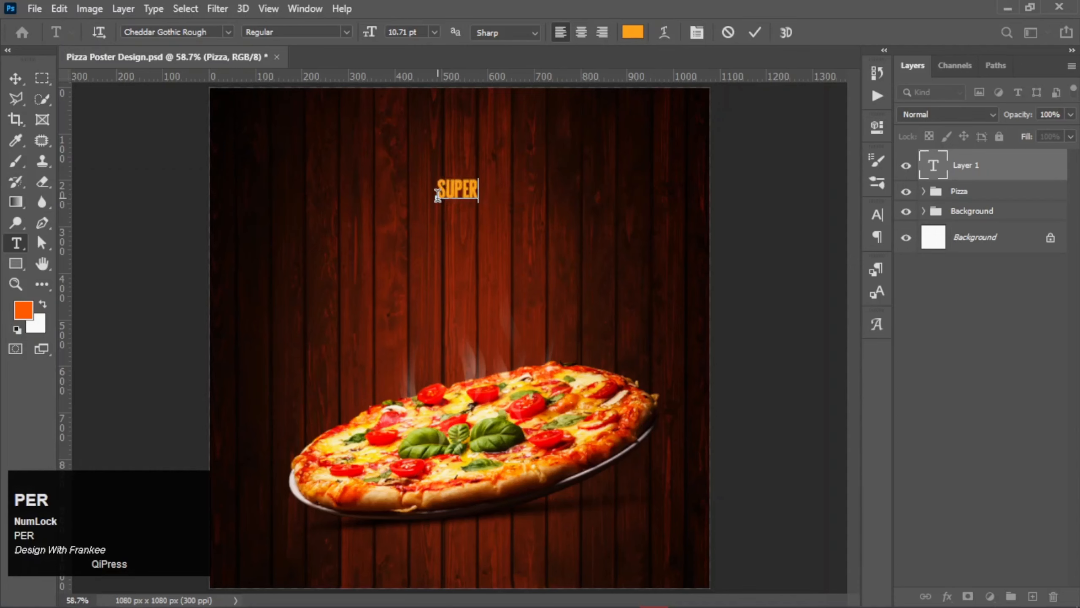
pyautogui.hotkey('ctrl', 'a')
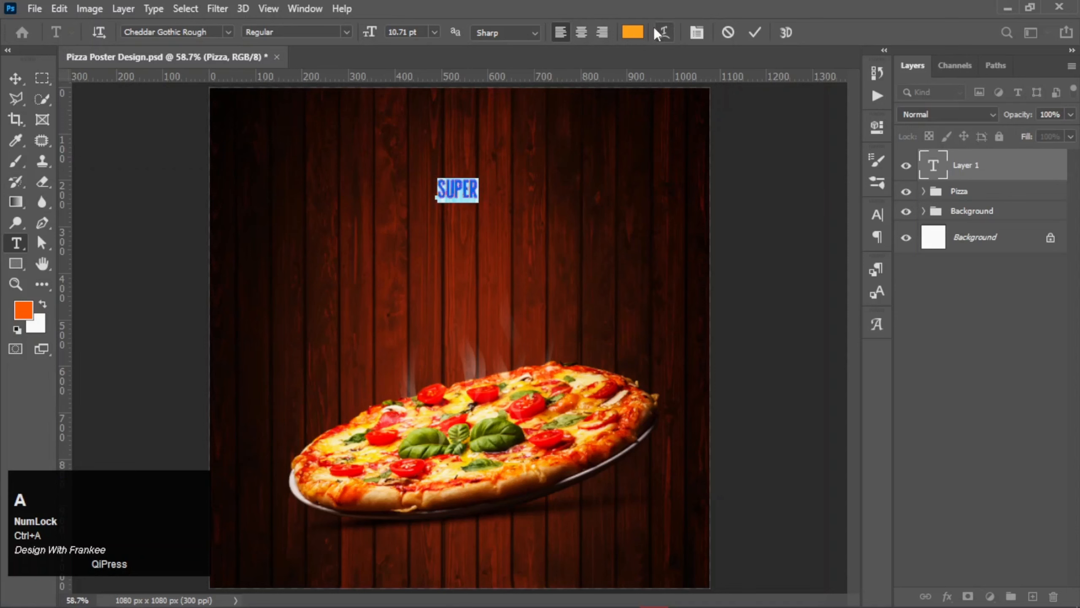
pyautogui.click(632, 32)
pyautogui.moveTo(681, 113); pyautogui.dragTo(644, 64)
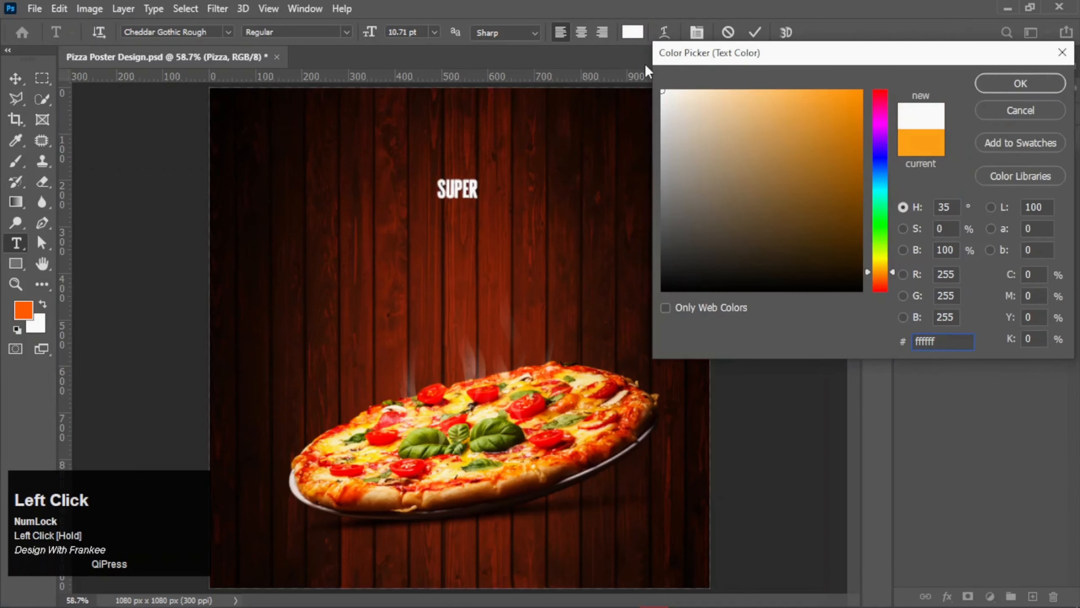
pyautogui.click(1020, 84)
pyautogui.hotkey('ctrl', 'Return')
# Enlarge the "Super" text to about 22.5 pt and place it near the canvas's upper middle.
pyautogui.press('v')
pyautogui.hotkey('ctrl', 't')
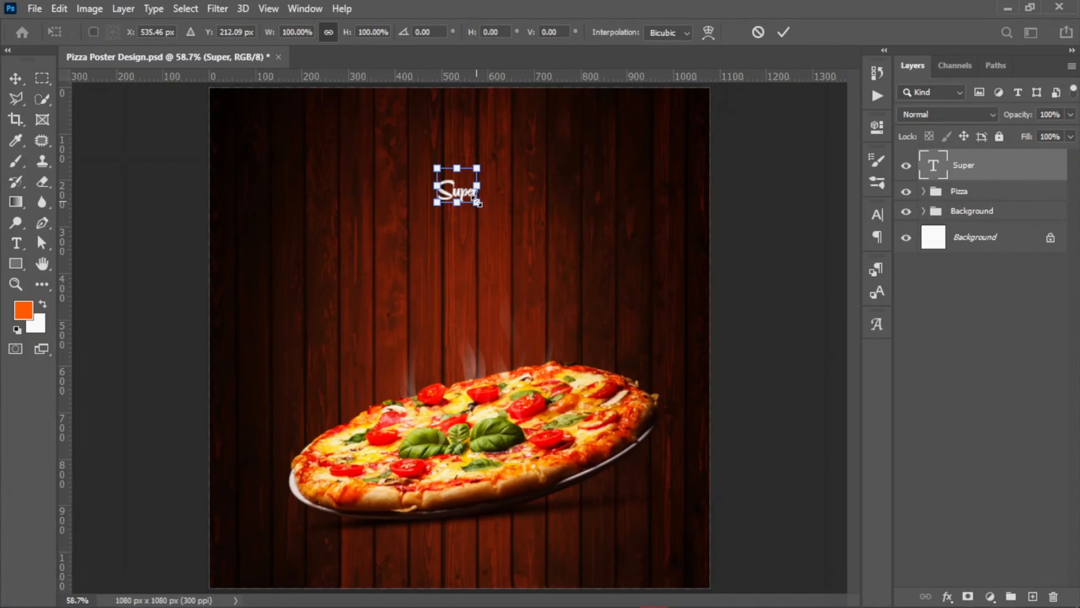
pyautogui.moveTo(477, 200); pyautogui.dragTo(438, 218)
pyautogui.doubleClick(440, 166)
# Duplicate the "Super" text just below the original and change the copy's wording to "Pizza".
pyautogui.doubleClick(437, 213)
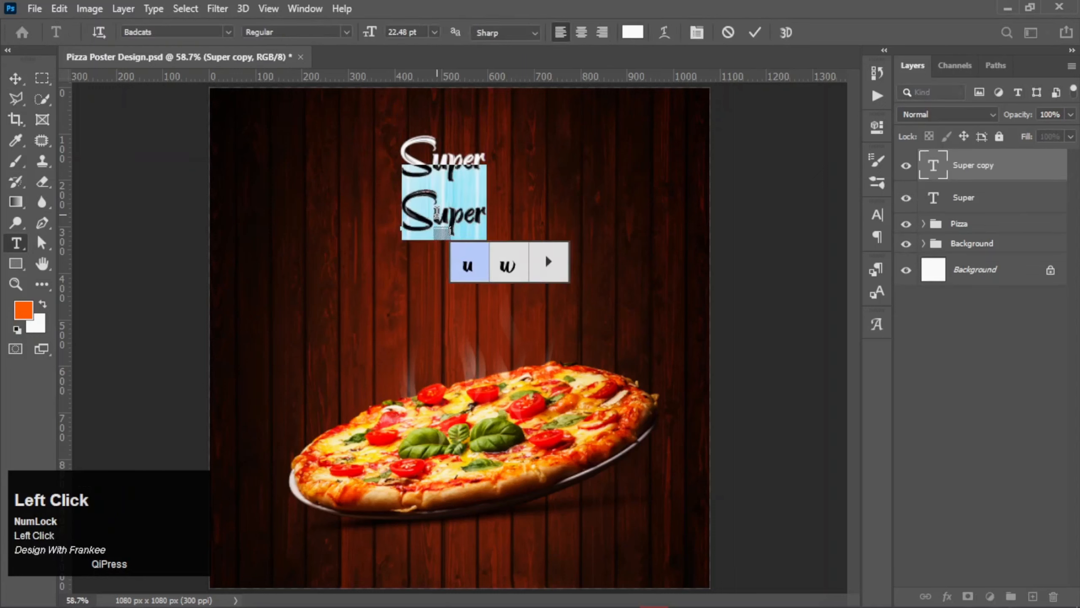
pyautogui.write('P')
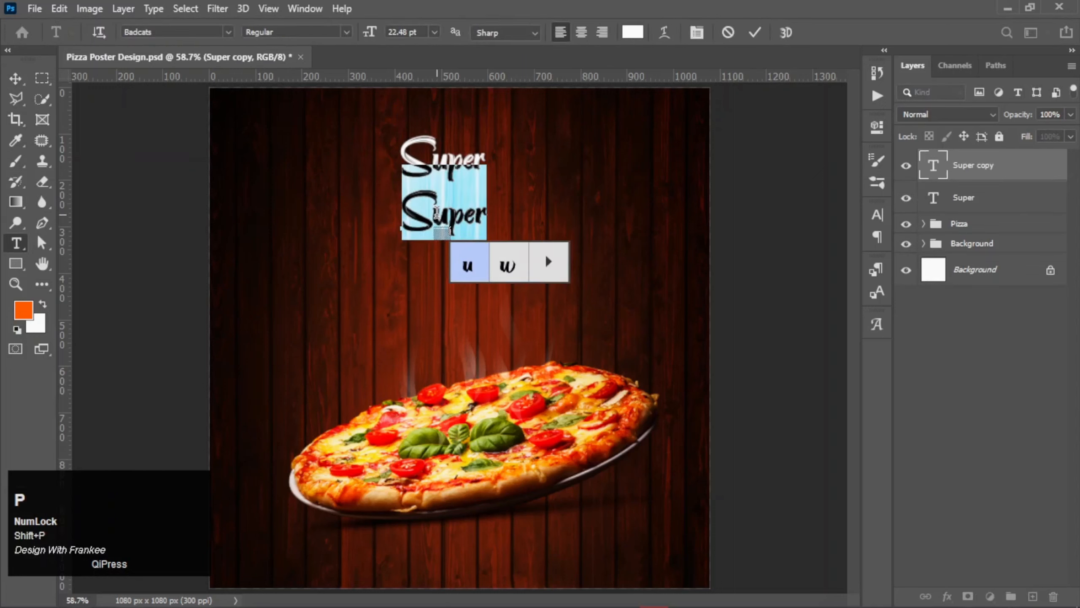
pyautogui.click(471, 191)
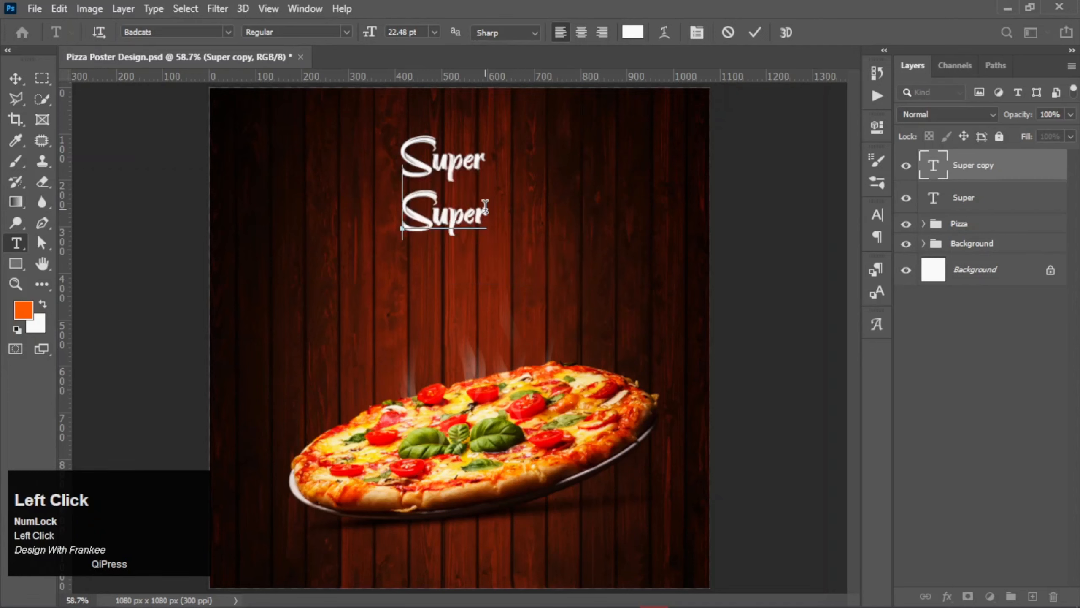
pyautogui.press('BackSpace')
pyautogui.write('P')
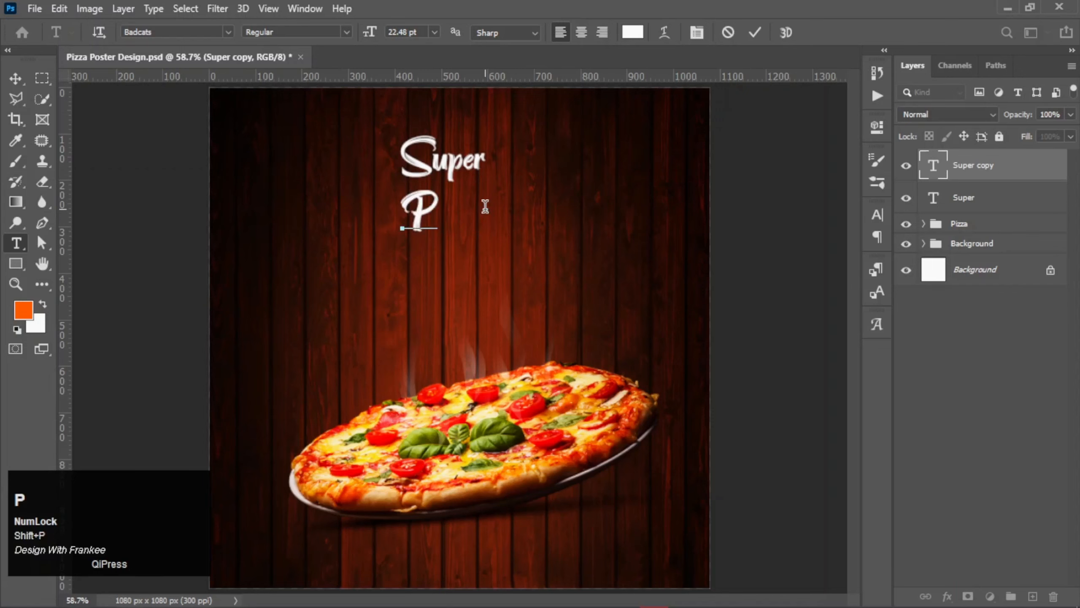
pyautogui.write('i')
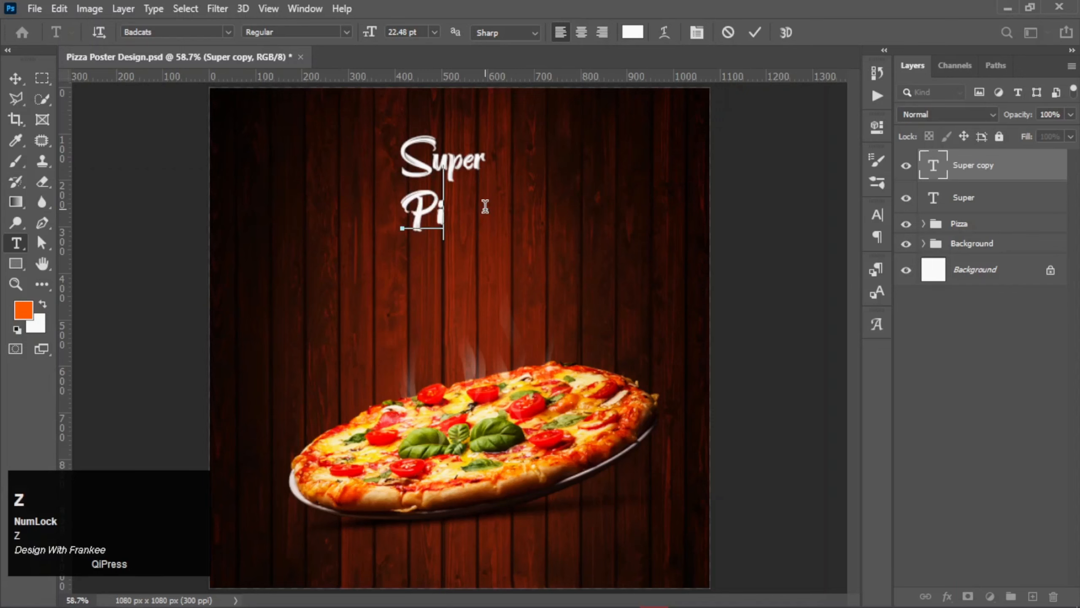
pyautogui.write('zza')
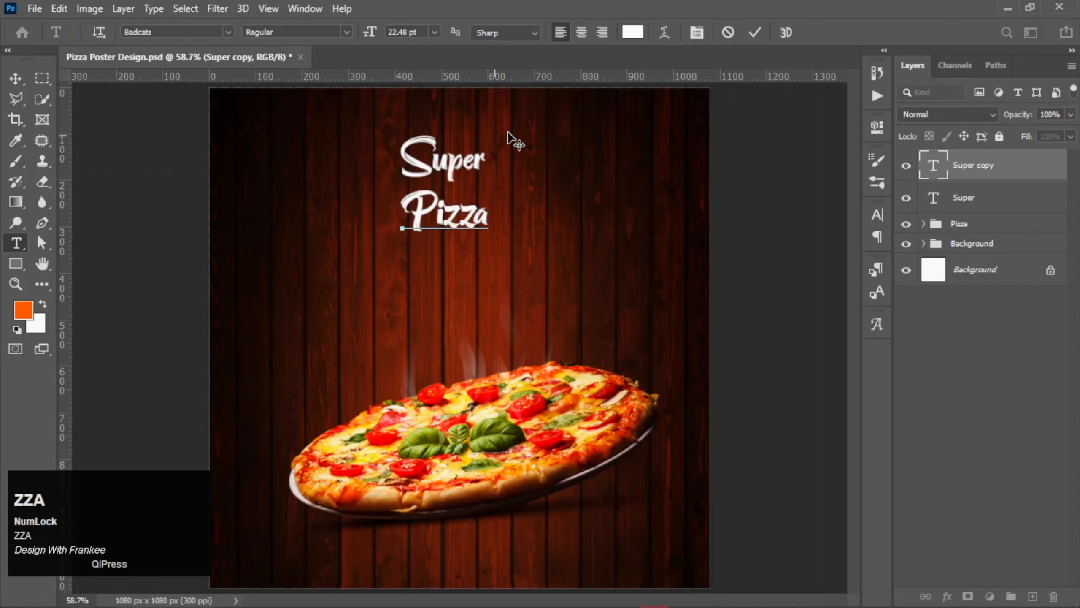
pyautogui.click(755, 33)
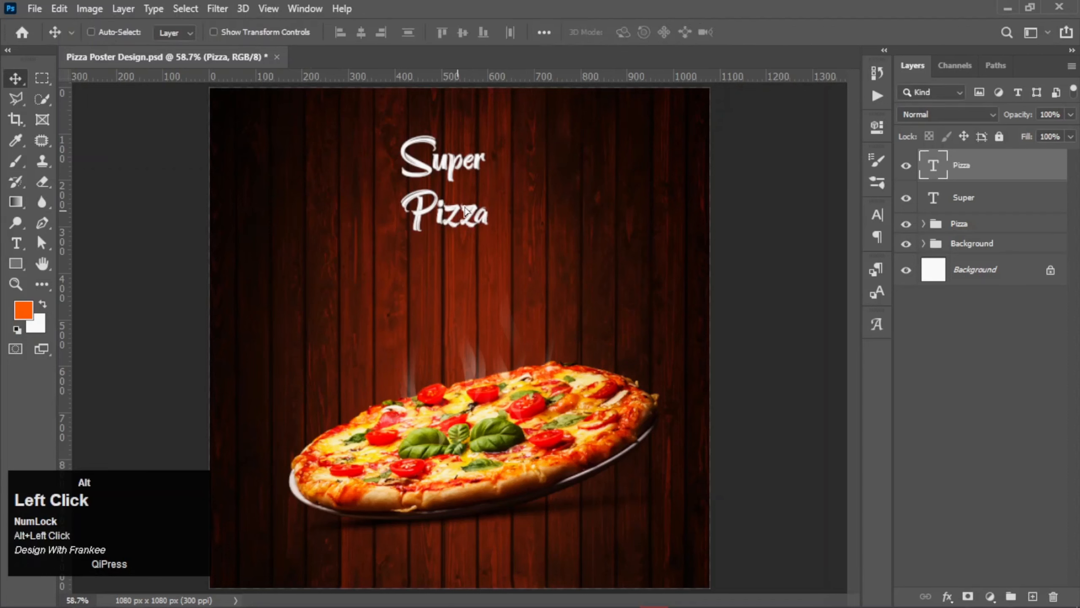
# Duplicate the "Pizza" text up beside the other words and change the copy's wording to "DELICIOUS".
pyautogui.moveTo(456, 212); pyautogui.dragTo(516, 194)
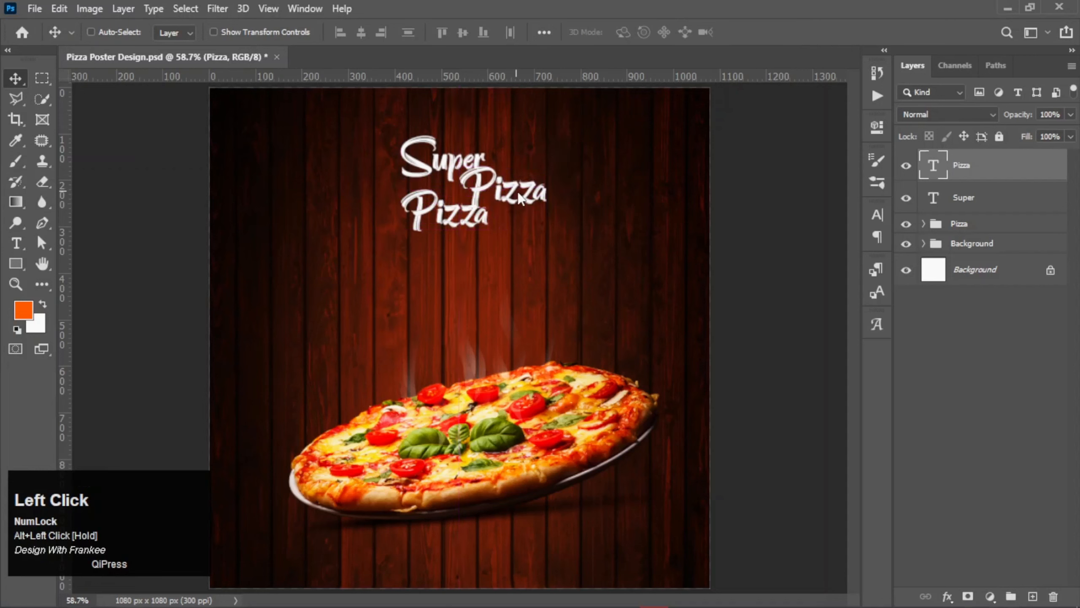
pyautogui.doubleClick(521, 205)
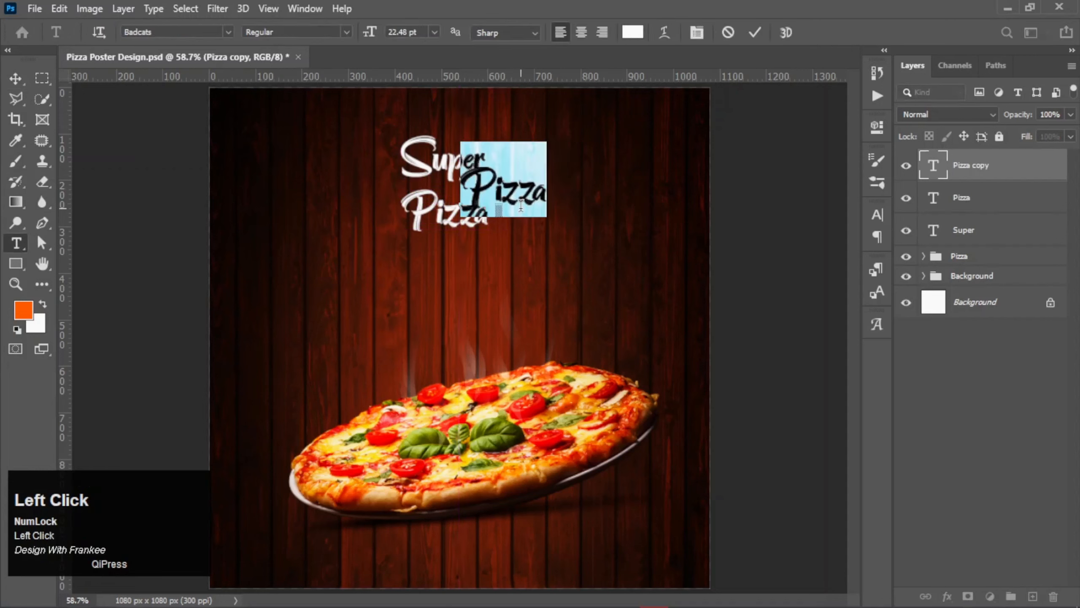
pyautogui.write('DE')
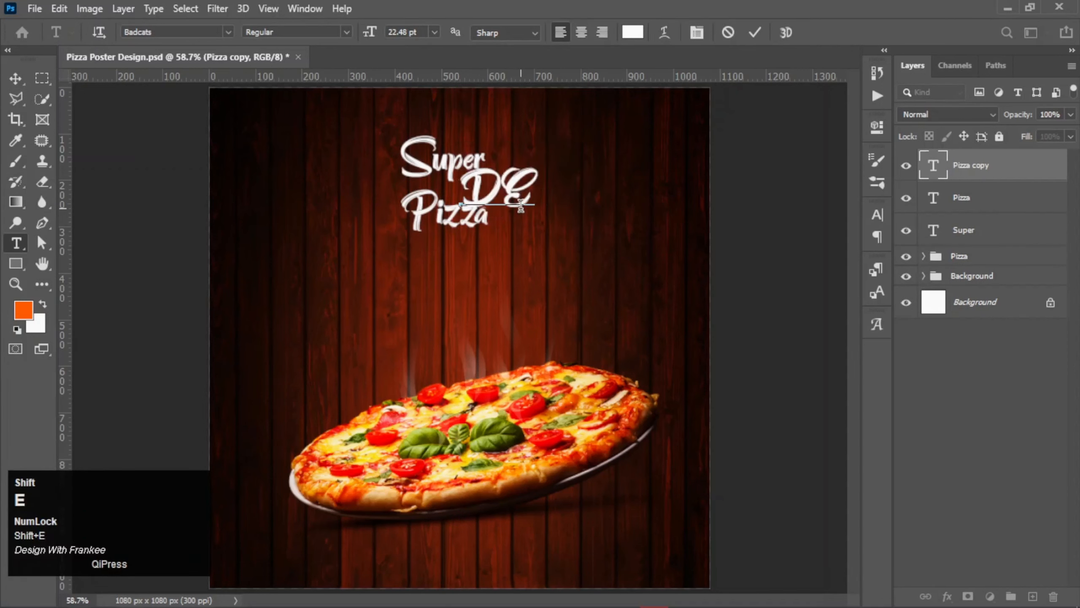
pyautogui.write('LI')
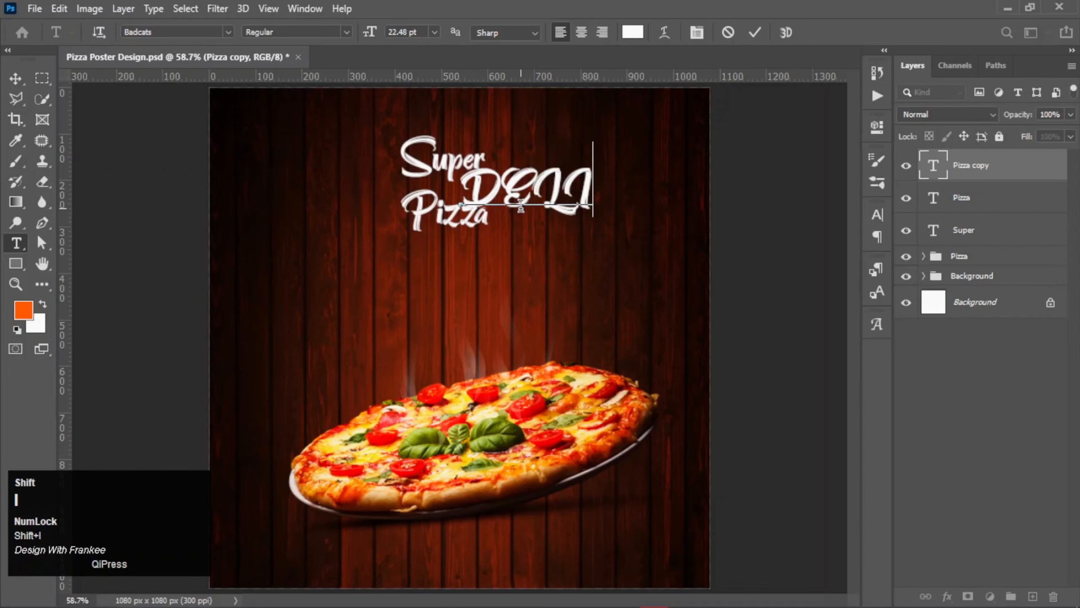
pyautogui.write('CIOUS')
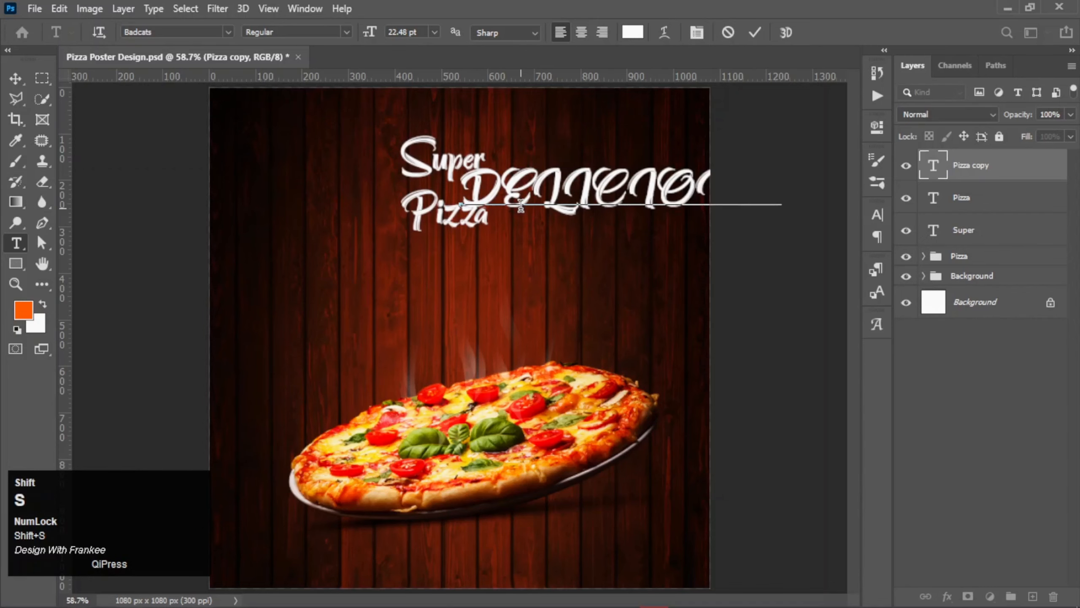
# Colour the "DELICIOUS" text orange (ff5a00) and set its font to Cheddar Gothic Rough.
pyautogui.hotkey('ctrl', 'a')
pyautogui.click(632, 32)
pyautogui.click(24, 310)
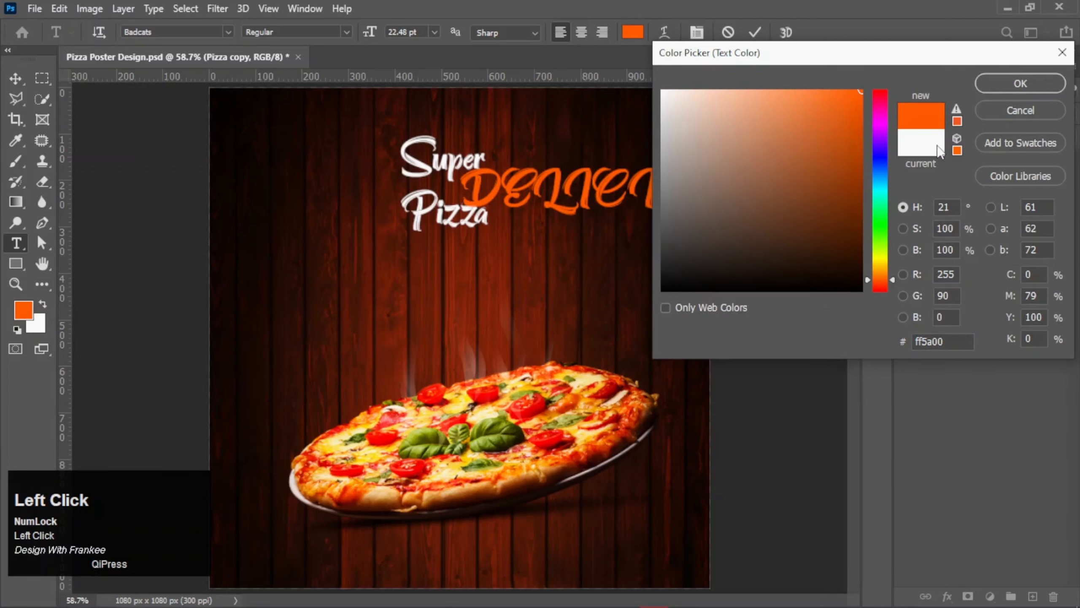
pyautogui.click(999, 85)
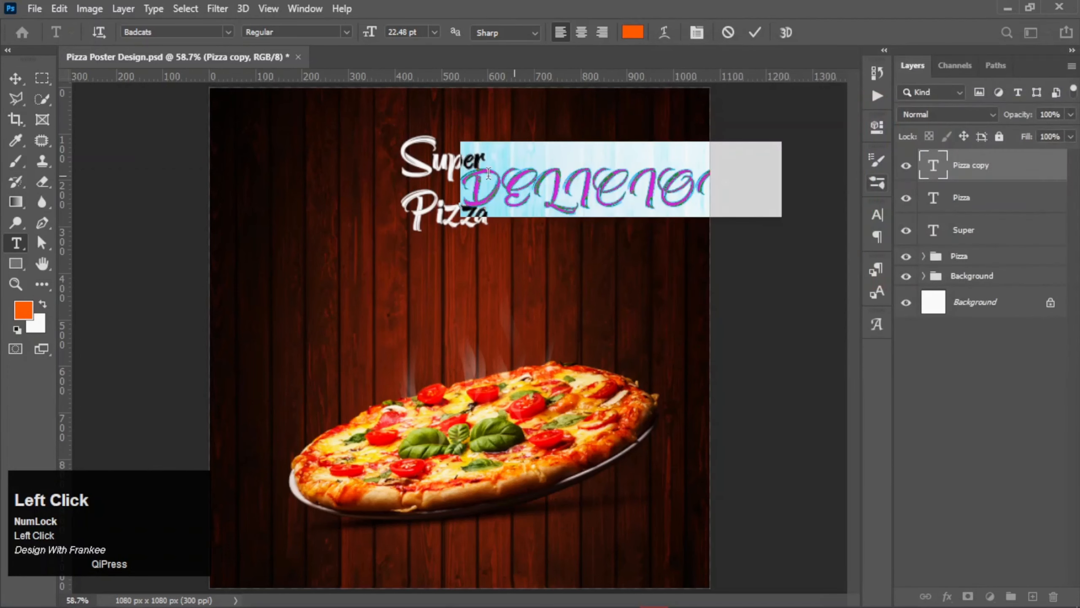
pyautogui.click(228, 32)
pyautogui.click(213, 130)
pyautogui.click(755, 32)
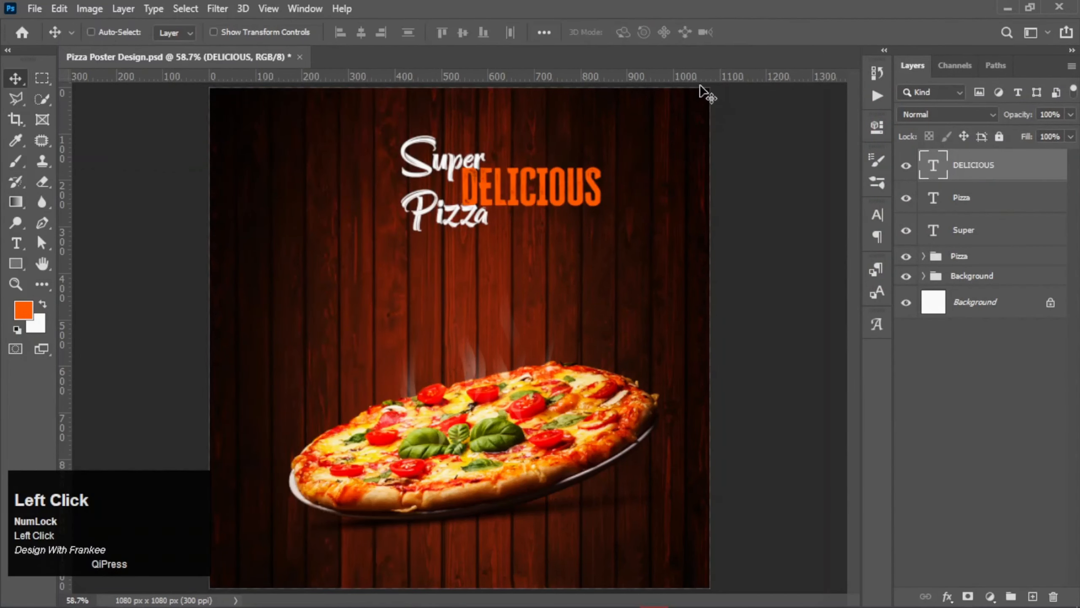
# Hide the DELICIOUS layer and enlarge the "Pizza" text to over twice its size, centred horizontally on the canvas.
pyautogui.click(906, 165)
pyautogui.click(962, 198)
pyautogui.hotkey('ctrl', 't')
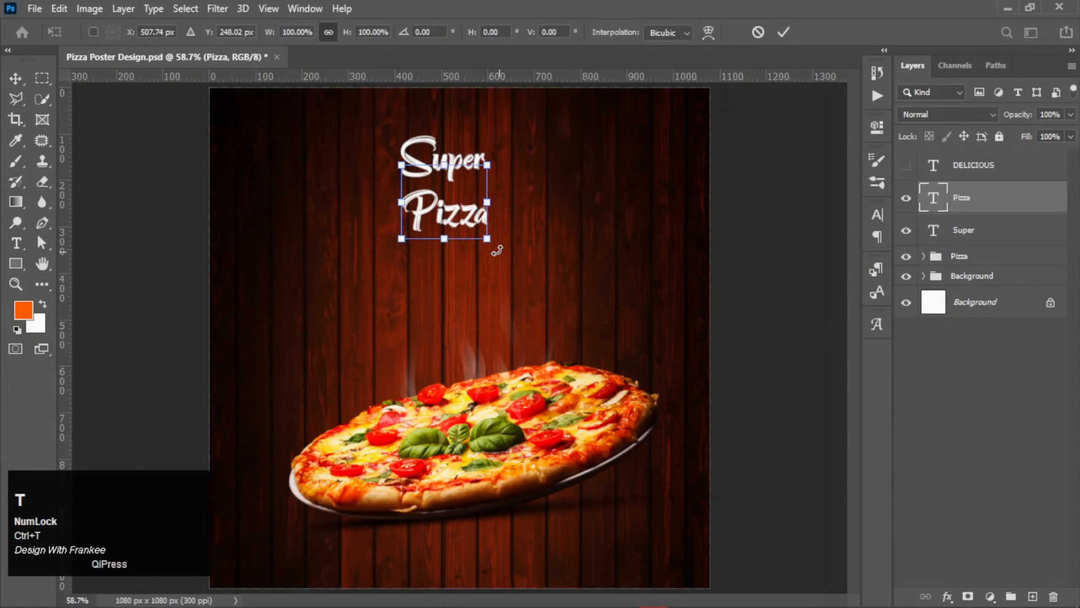
pyautogui.moveTo(489, 239)
pyautogui.mouseDown()
pyautogui.moveTo(521, 224)
pyautogui.moveTo(492, 241)
pyautogui.mouseUp()
pyautogui.click(783, 32)
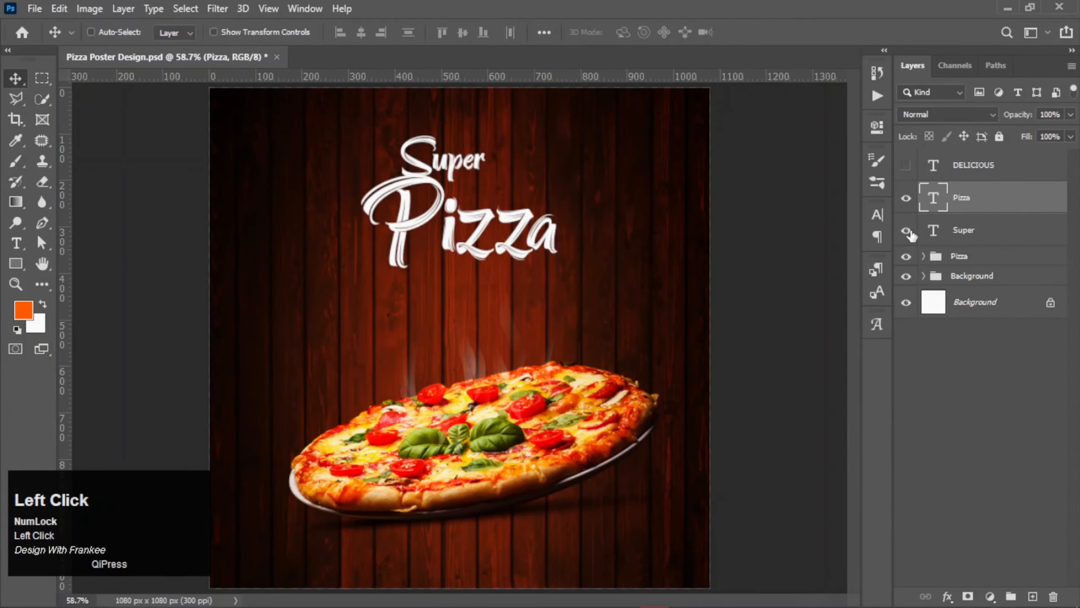
# Hide the Super layer, show DELICIOUS, and scale that text to about 78% directly above the "izza" letters.
pyautogui.click(907, 231)
pyautogui.click(961, 166)
pyautogui.click(905, 167)
pyautogui.hotkey('ctrl', 't')
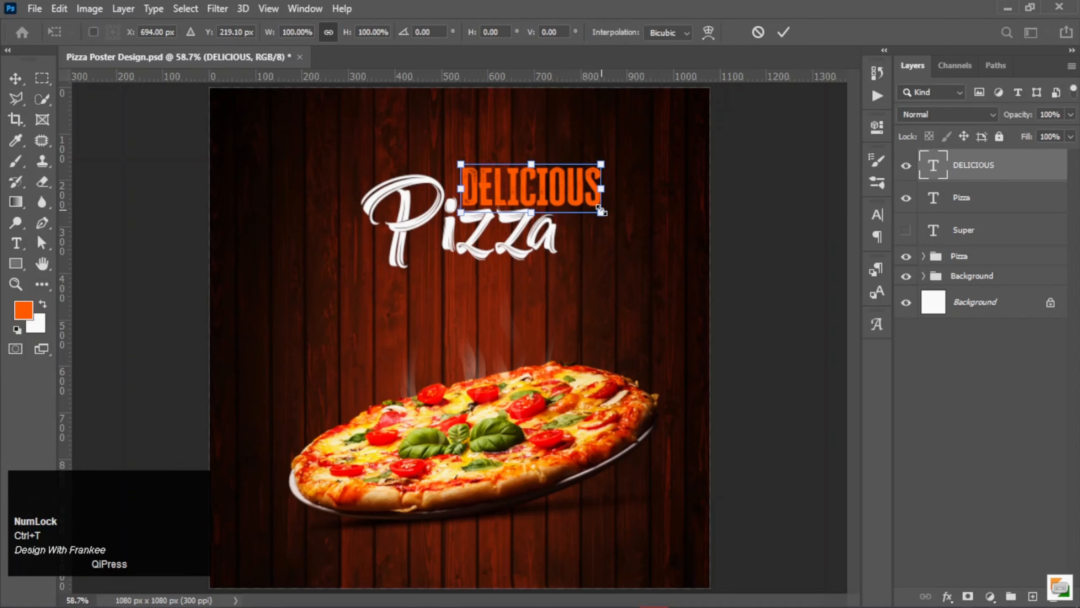
pyautogui.moveTo(601, 211); pyautogui.dragTo(547, 187)
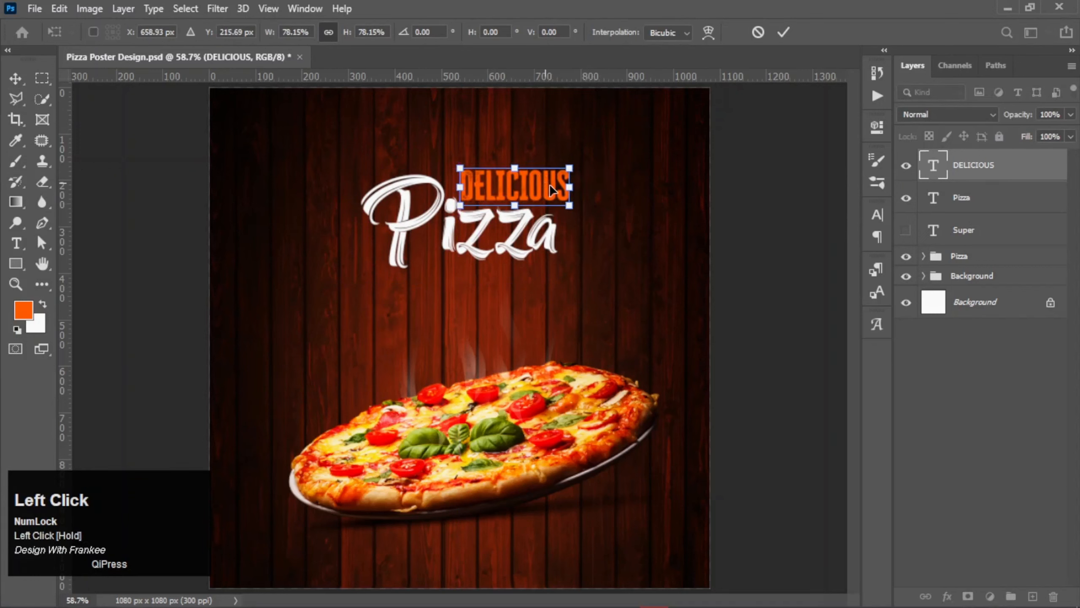
pyautogui.click(784, 32)
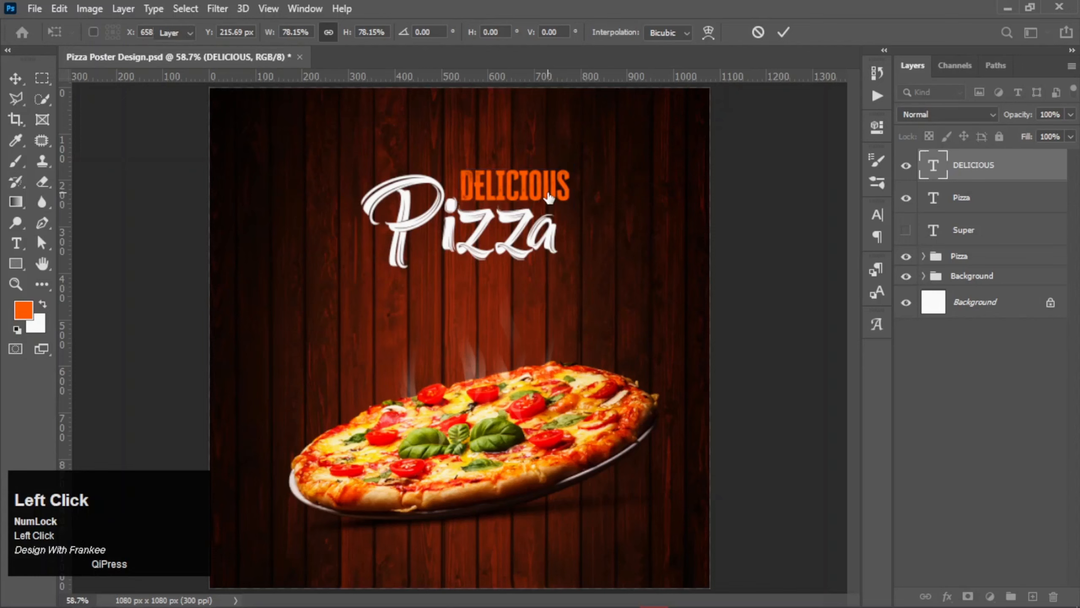
# Enlarge the "Pizza" text to about 119% around its centre and shift it slightly up.
pyautogui.click(972, 209)
pyautogui.hotkey('ctrl', 't')
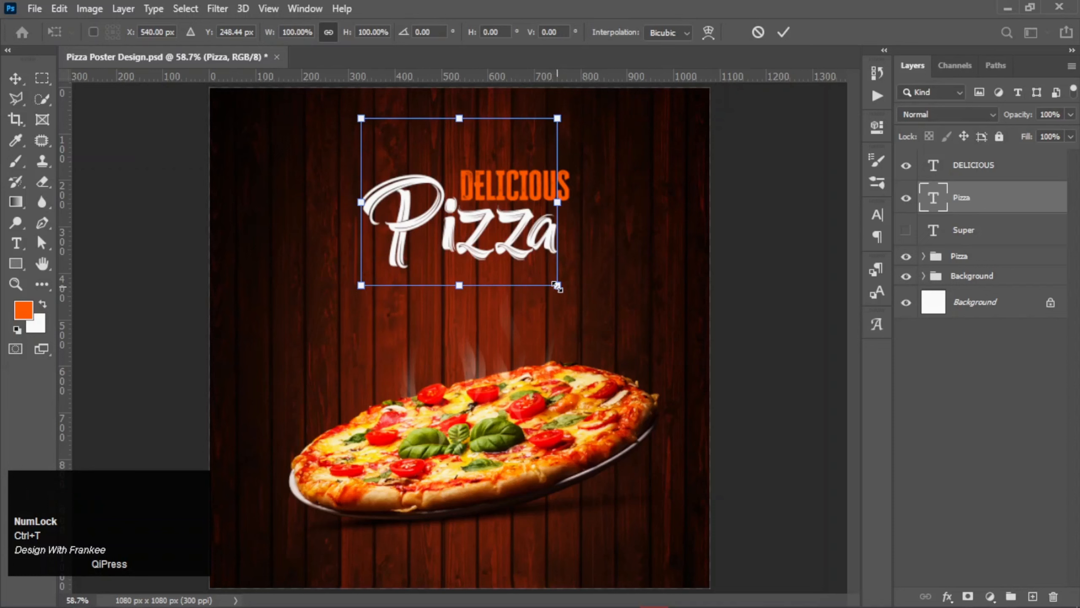
pyautogui.moveTo(557, 286); pyautogui.dragTo(577, 302)
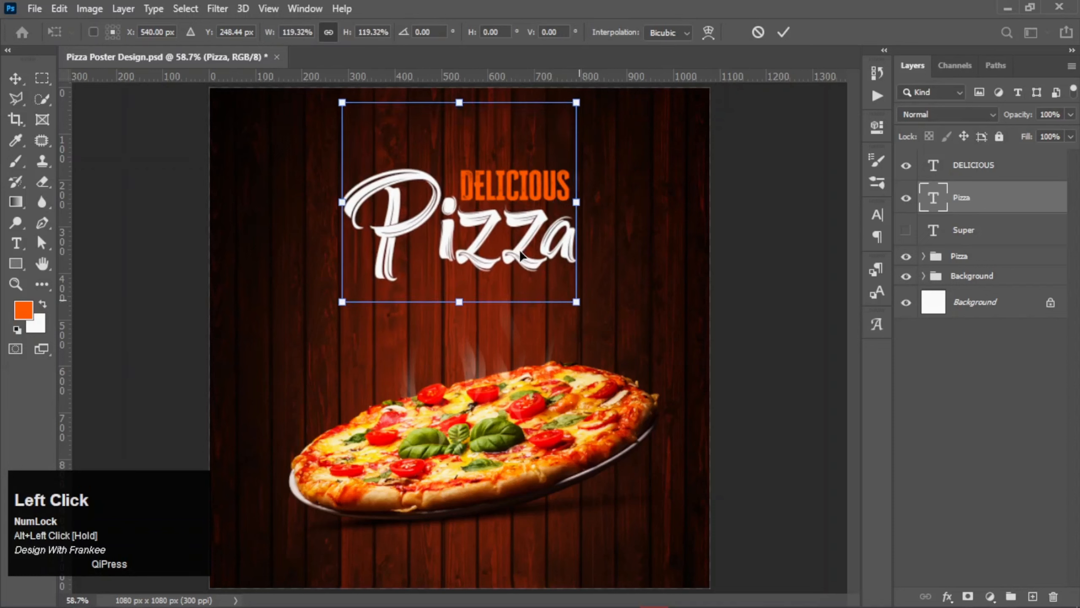
pyautogui.moveTo(521, 254); pyautogui.dragTo(514, 248)
pyautogui.click(783, 33)
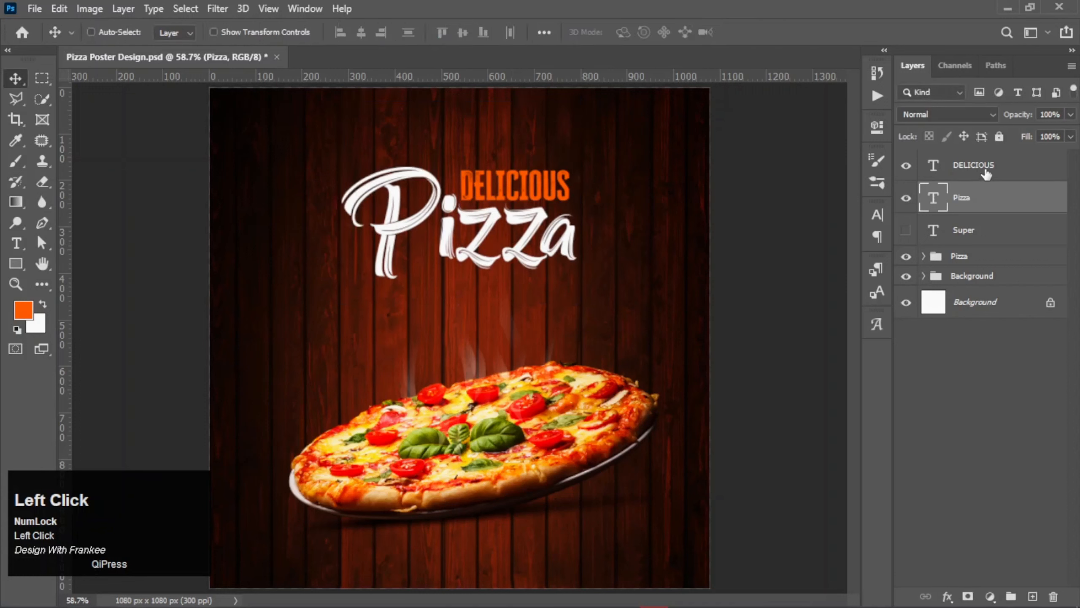
# Scale the "DELICIOUS" text to about 105% so it ends level with the last letter of "Pizza".
pyautogui.click(983, 176)
pyautogui.hotkey('ctrl', 't')
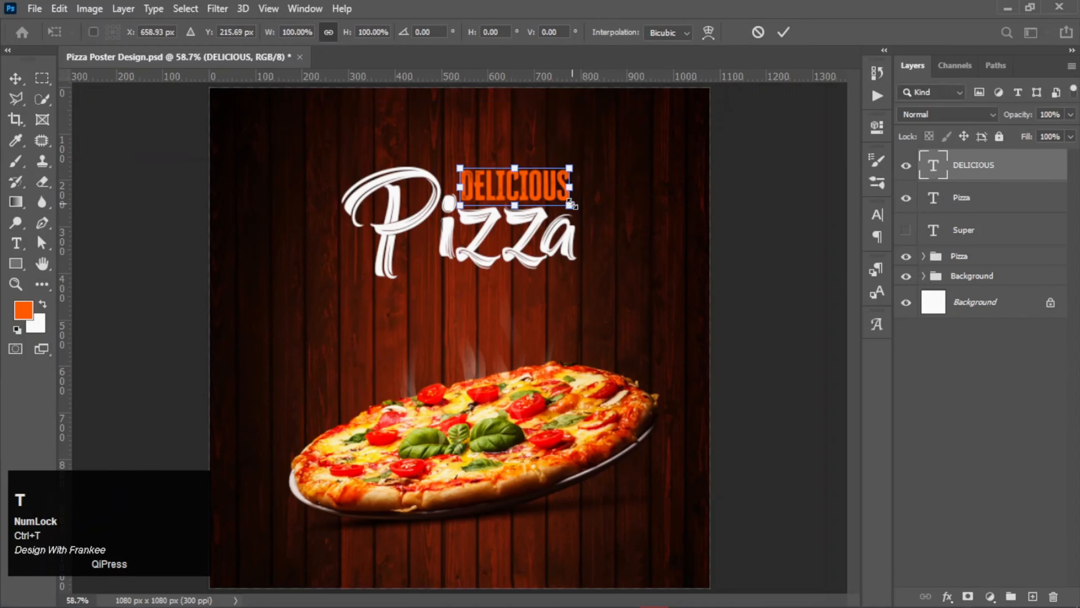
pyautogui.moveTo(569, 205); pyautogui.dragTo(538, 189)
pyautogui.click(1023, 190)
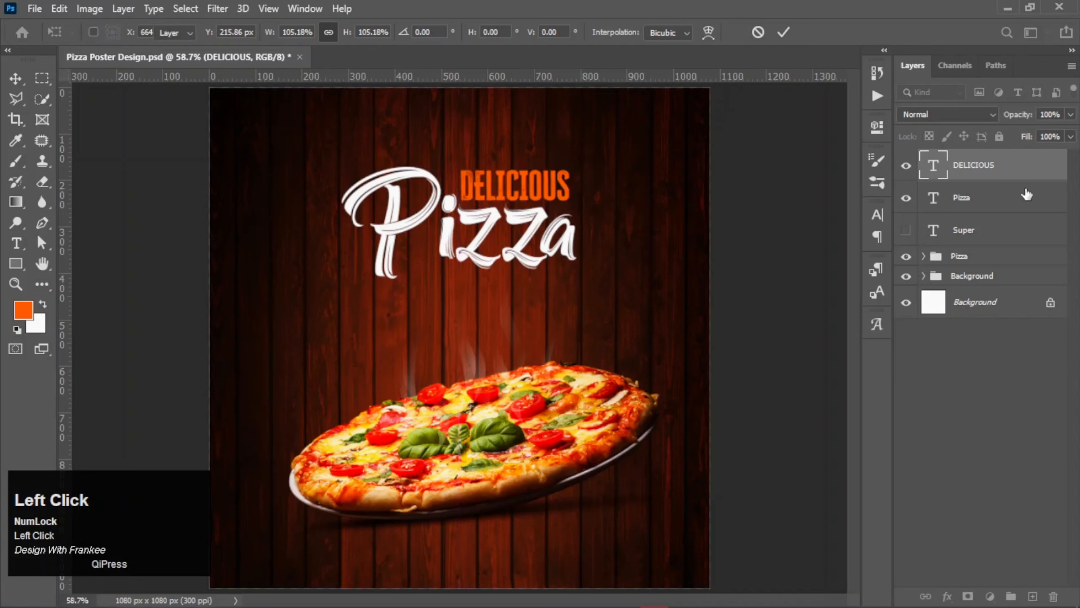
# Show the Super layer, shrink its text and place it just above the start of "DELICIOUS".
pyautogui.click(907, 230)
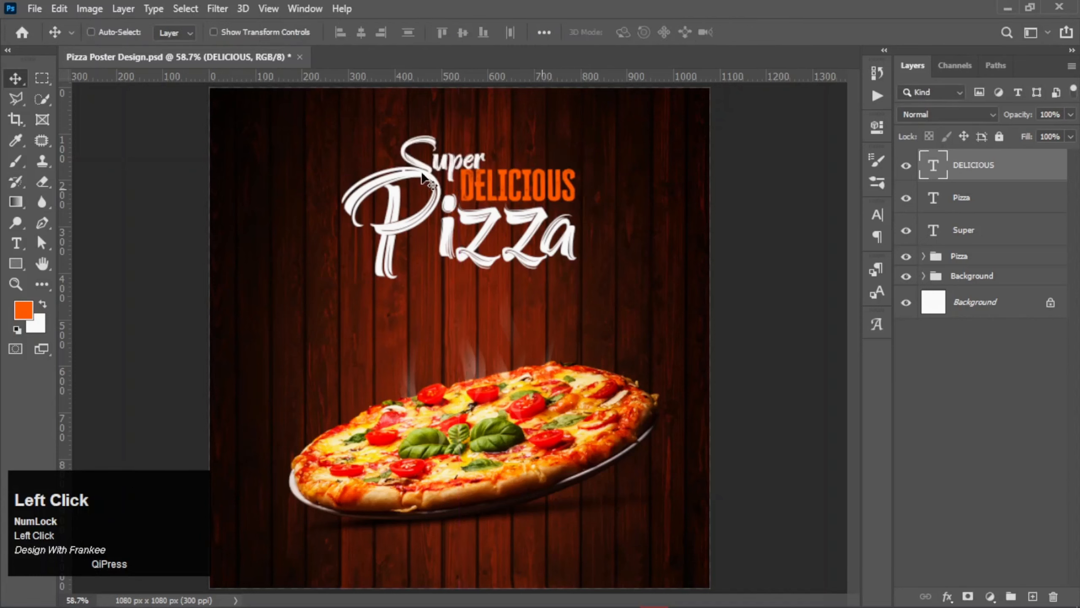
pyautogui.hotkey('ctrl', 'z')
pyautogui.click(953, 232)
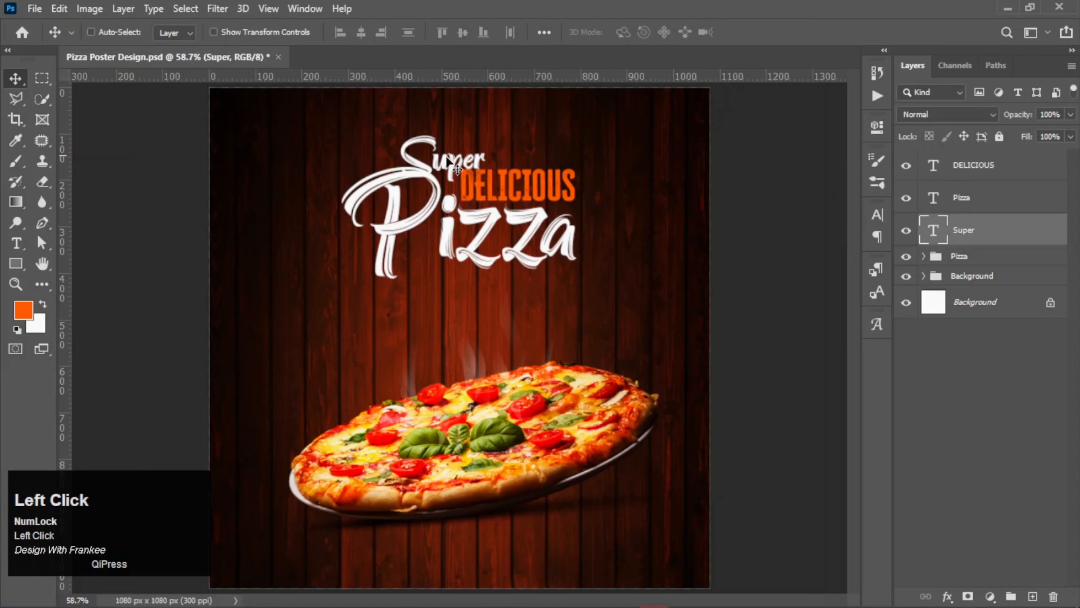
pyautogui.moveTo(444, 157)
pyautogui.mouseDown()
pyautogui.moveTo(489, 172)
pyautogui.moveTo(455, 150)
pyautogui.moveTo(462, 156)
pyautogui.mouseUp()
pyautogui.hotkey('ctrl', 't')
pyautogui.doubleClick(455, 152)
pyautogui.hotkey('ctrl', 't')
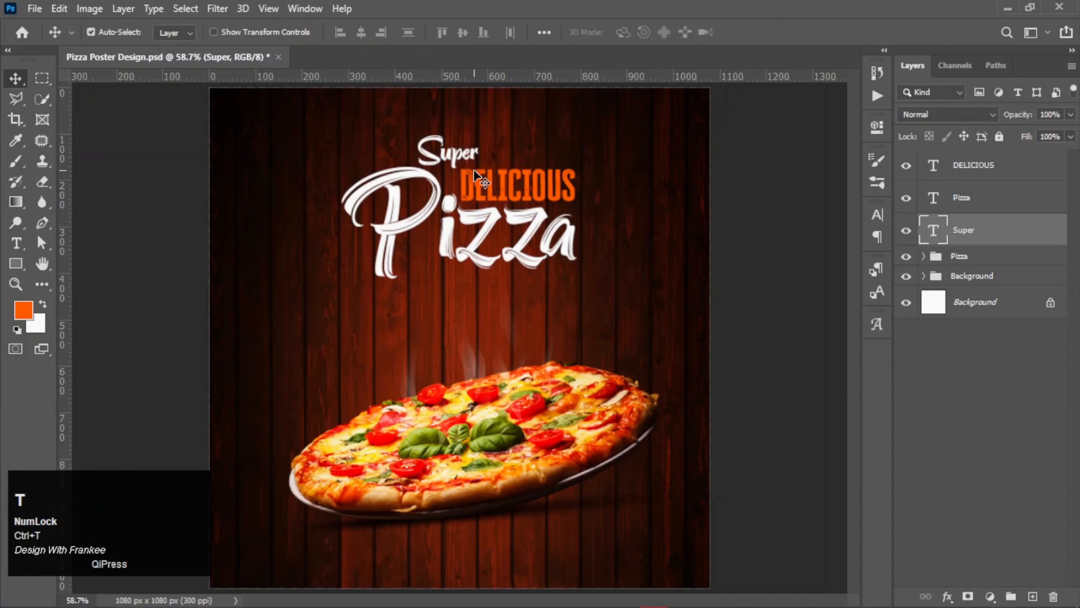
pyautogui.moveTo(493, 104); pyautogui.dragTo(496, 108)
pyautogui.doubleClick(455, 147)
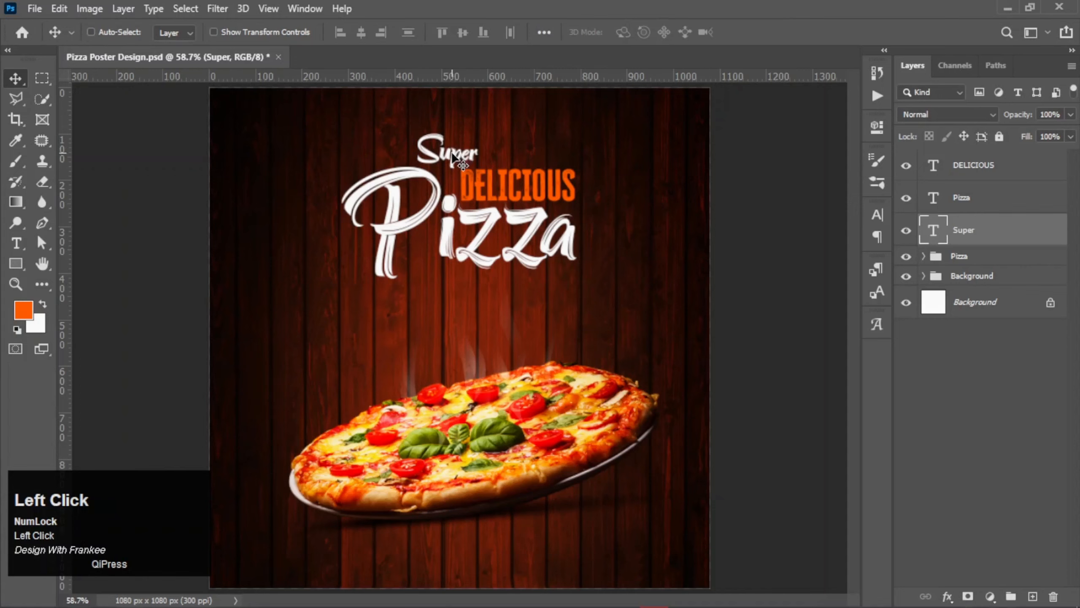
# Nudge the "Super" text slightly down and right to fine-tune its gap from the words below.
pyautogui.press('Down')
pyautogui.press('Right')
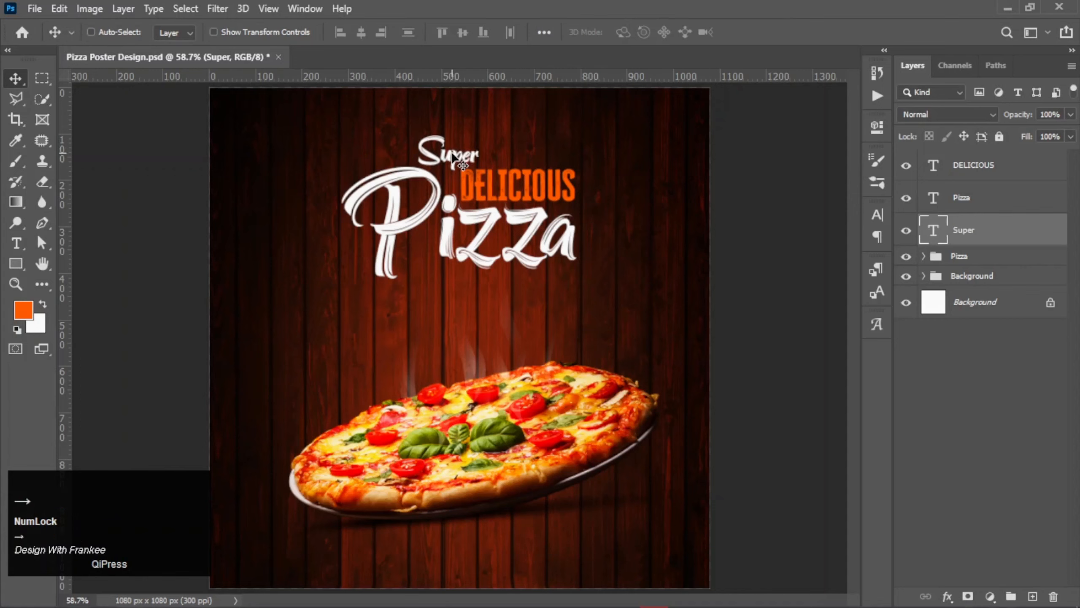
pyautogui.press('Down')
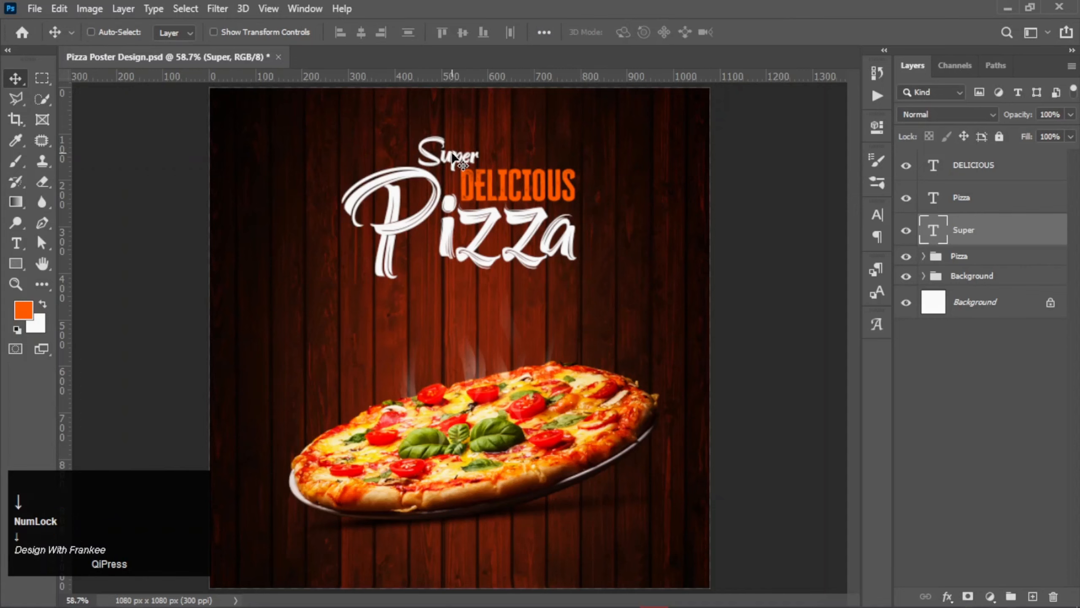
pyautogui.press('Up')
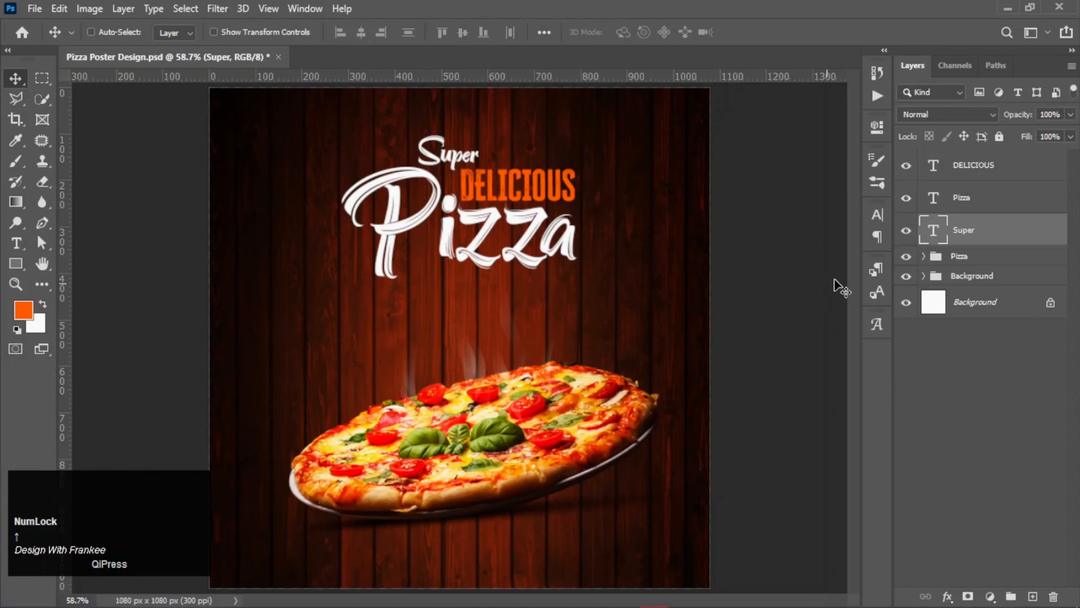
# Change the color of the "DELICIOUS" text to ffa120.
pyautogui.click(933, 172)
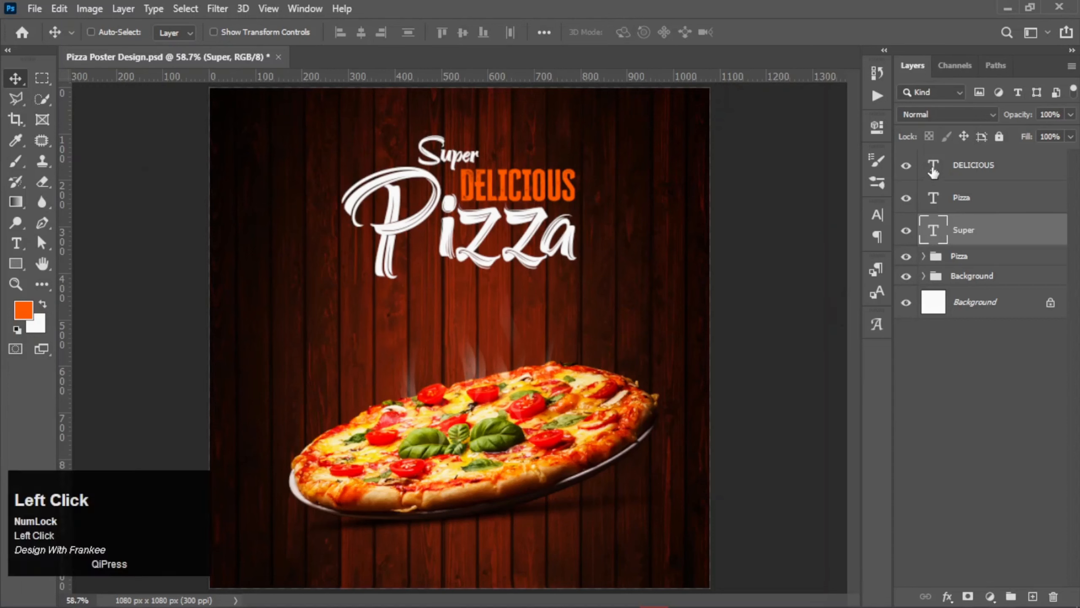
pyautogui.click(634, 34)
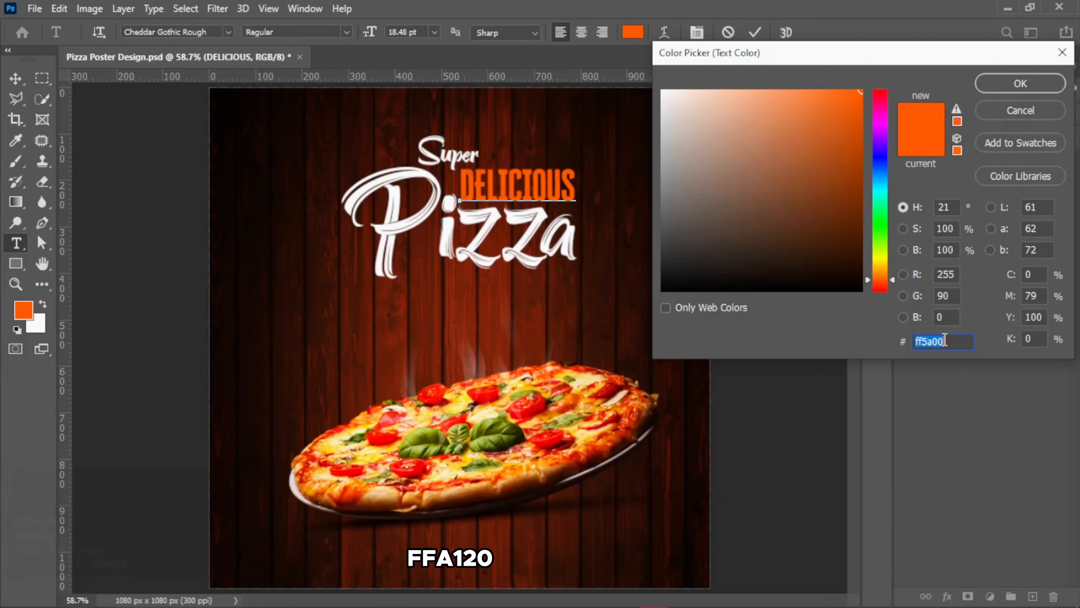
pyautogui.write('ff')
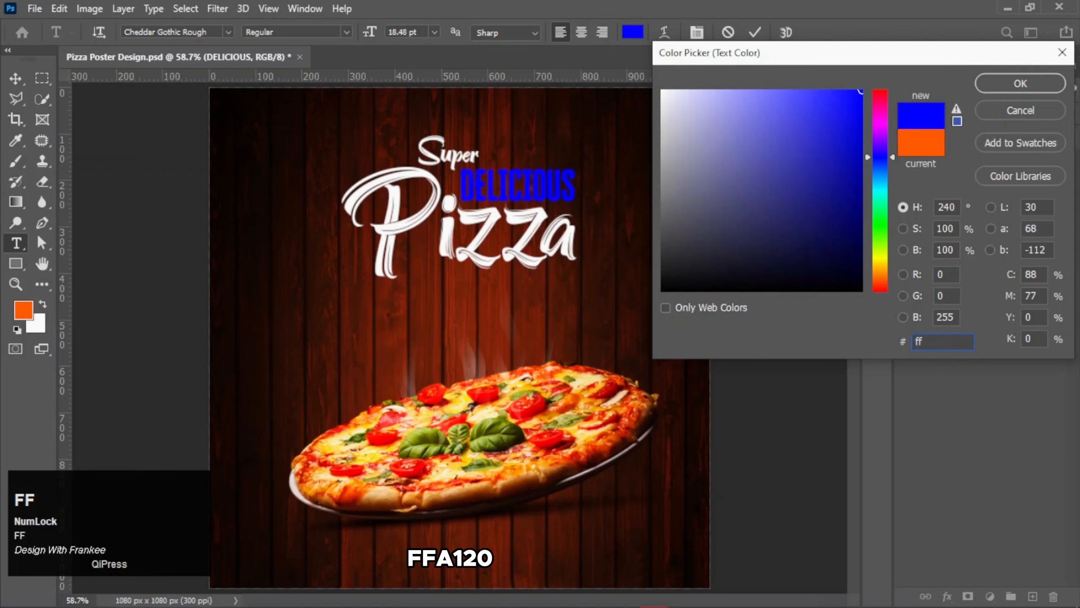
pyautogui.write('a120')
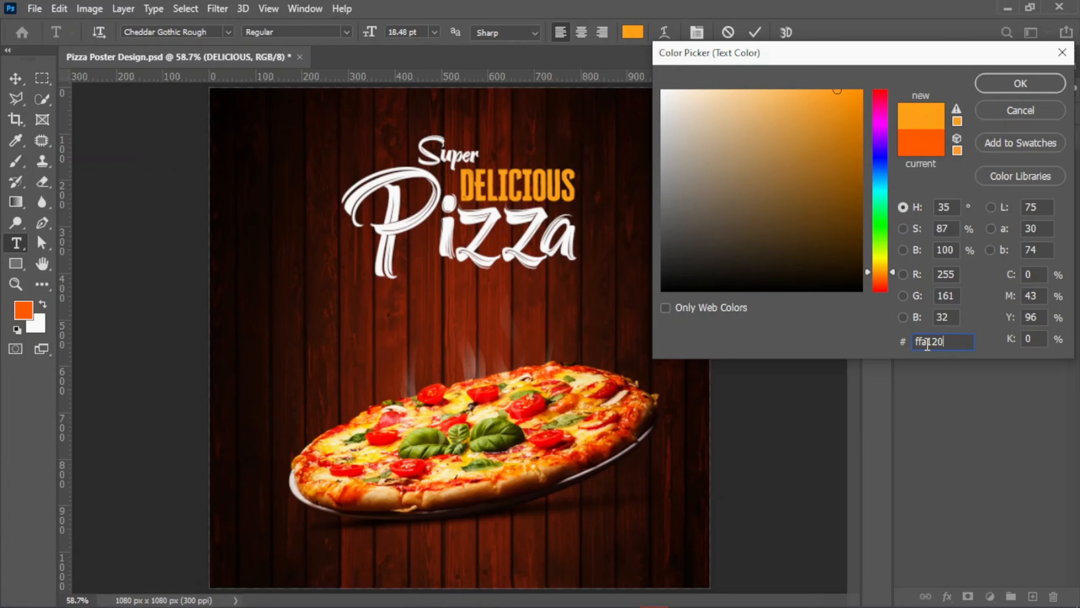
pyautogui.press('Return')
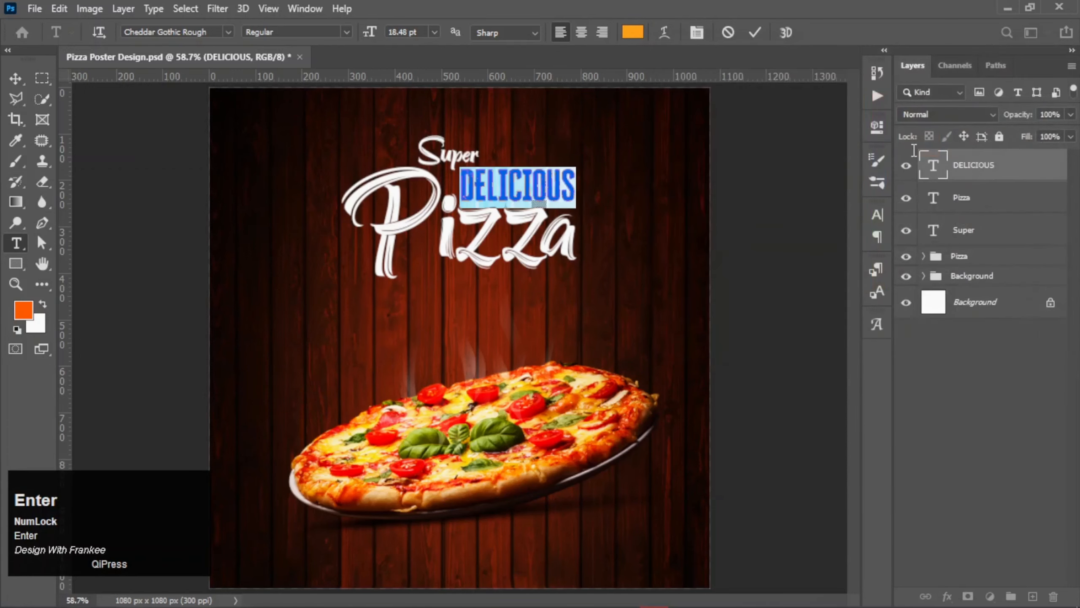
pyautogui.click(755, 32)
pyautogui.press('v')
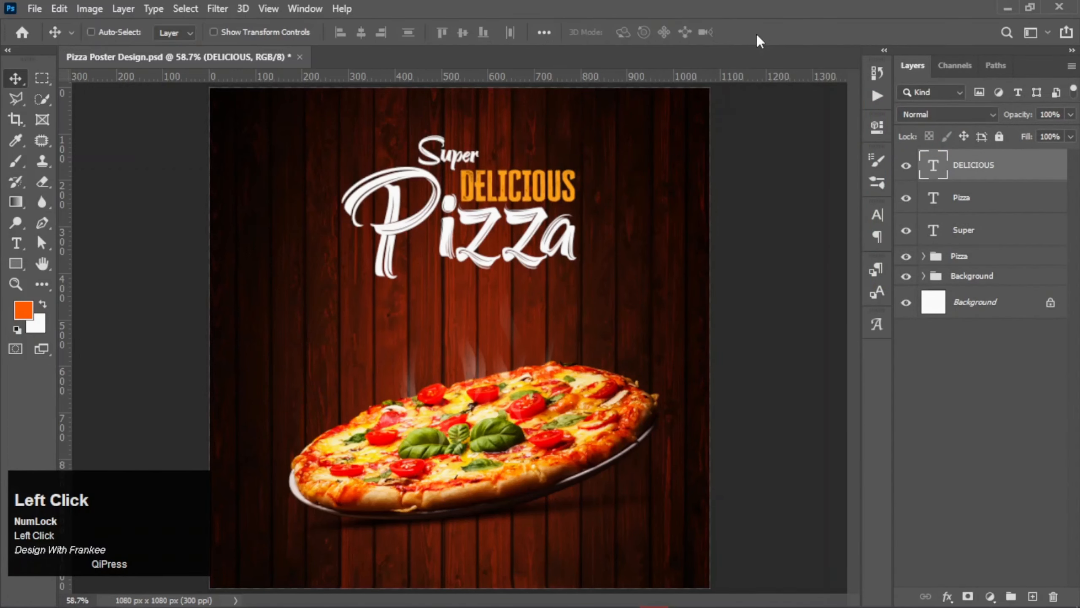
# Group the DELICIOUS, Pizza and Super text layers and name the group "Text 01".
pyautogui.keyDown('shift'); pyautogui.click(978, 237); pyautogui.keyUp('shift')
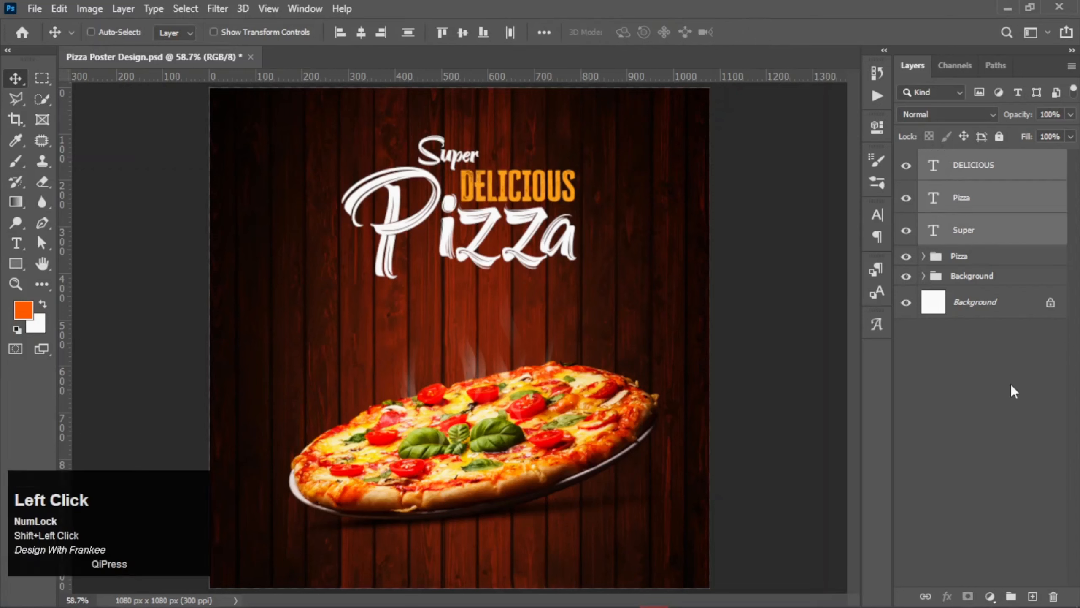
pyautogui.hotkey('ctrl', 'g')
pyautogui.doubleClick(963, 158)
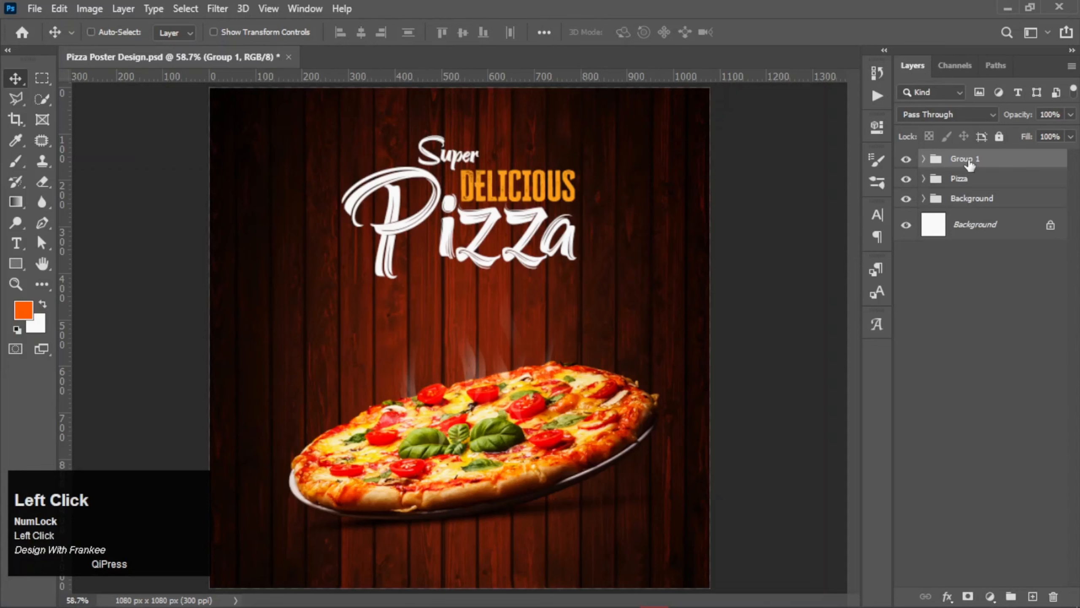
pyautogui.write('Text 01')
pyautogui.press('Return')
pyautogui.click(999, 327)
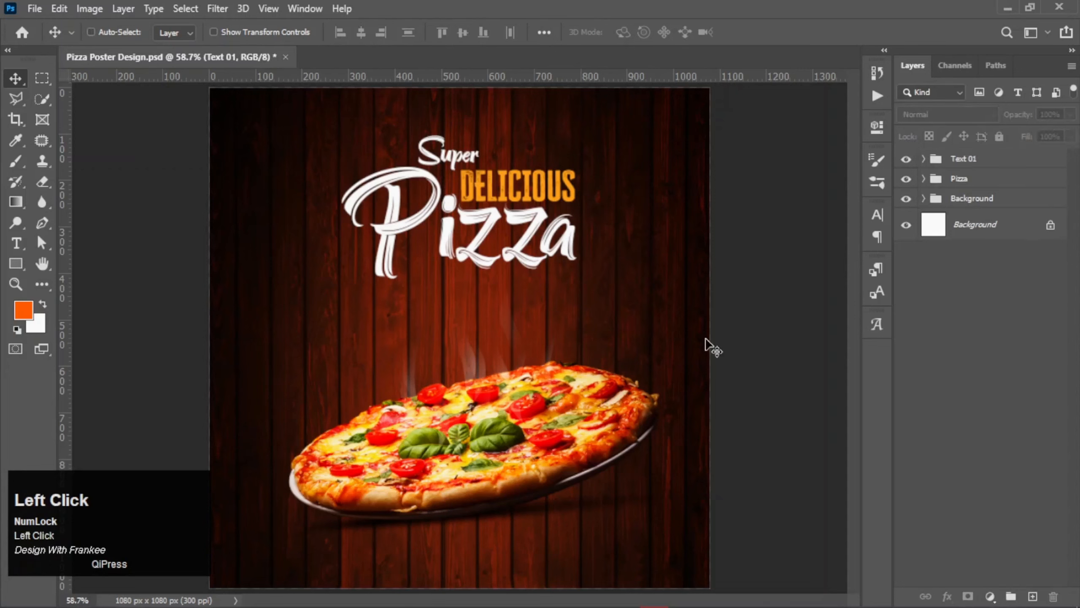
# Add a new text line reading "FREE" on the wood background, up and left of the pizza image.
pyautogui.press('t')
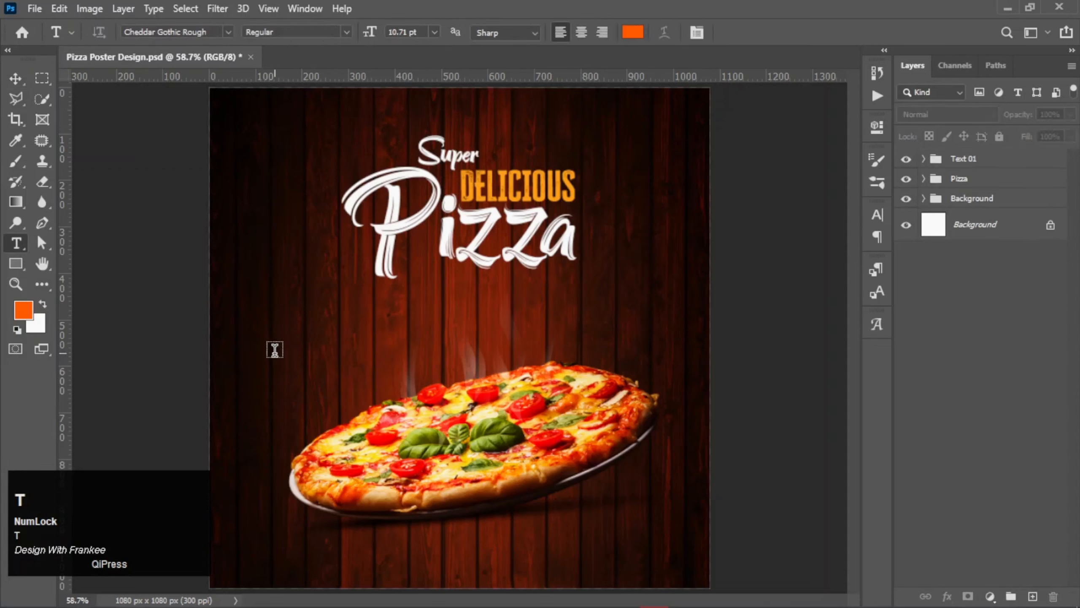
pyautogui.click(274, 351)
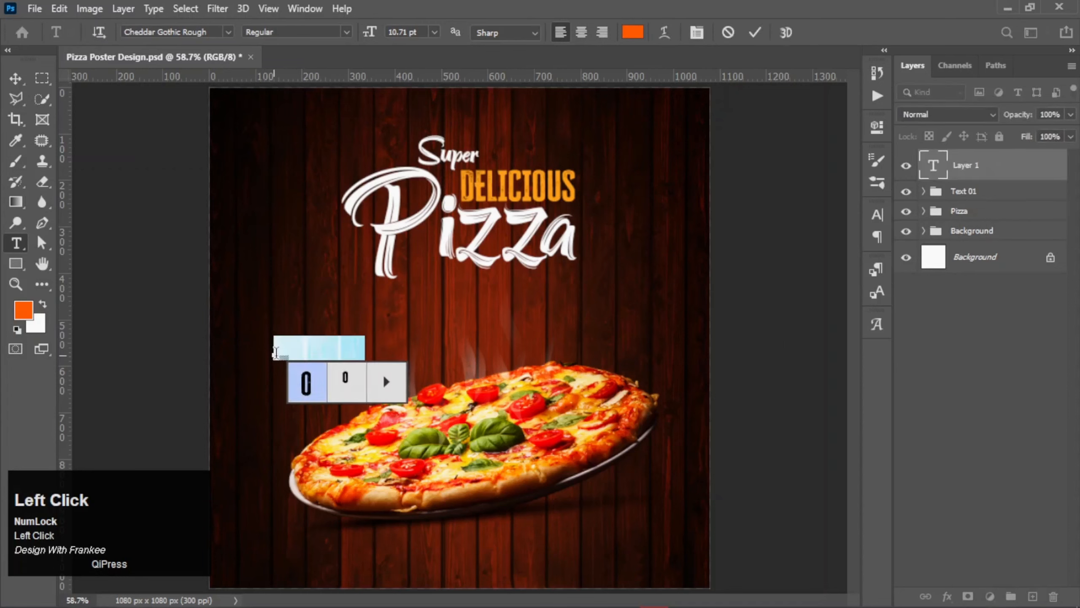
pyautogui.write('FR')
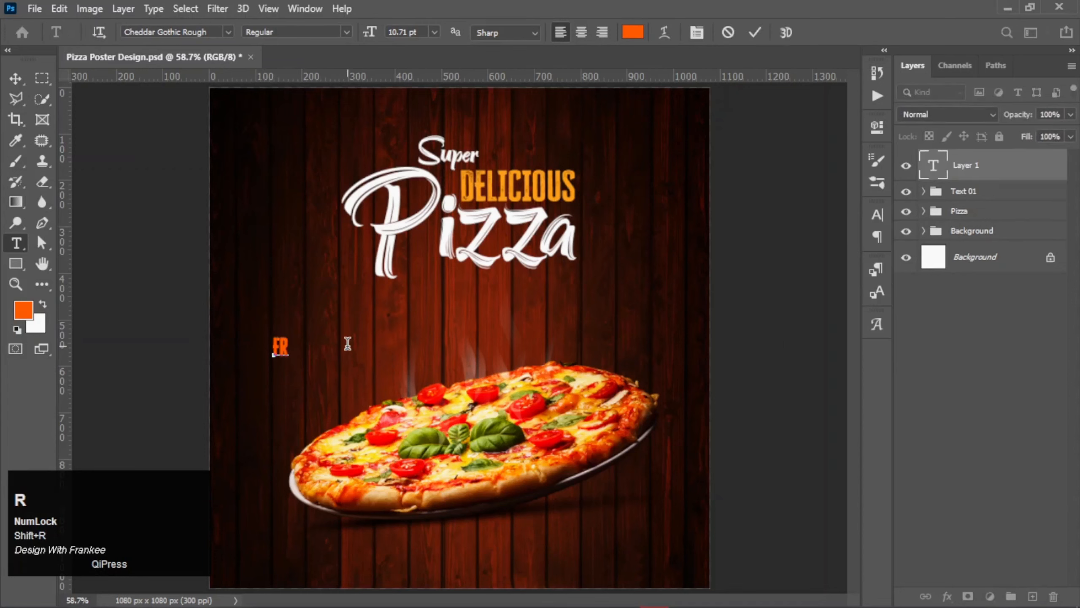
pyautogui.write('EE')
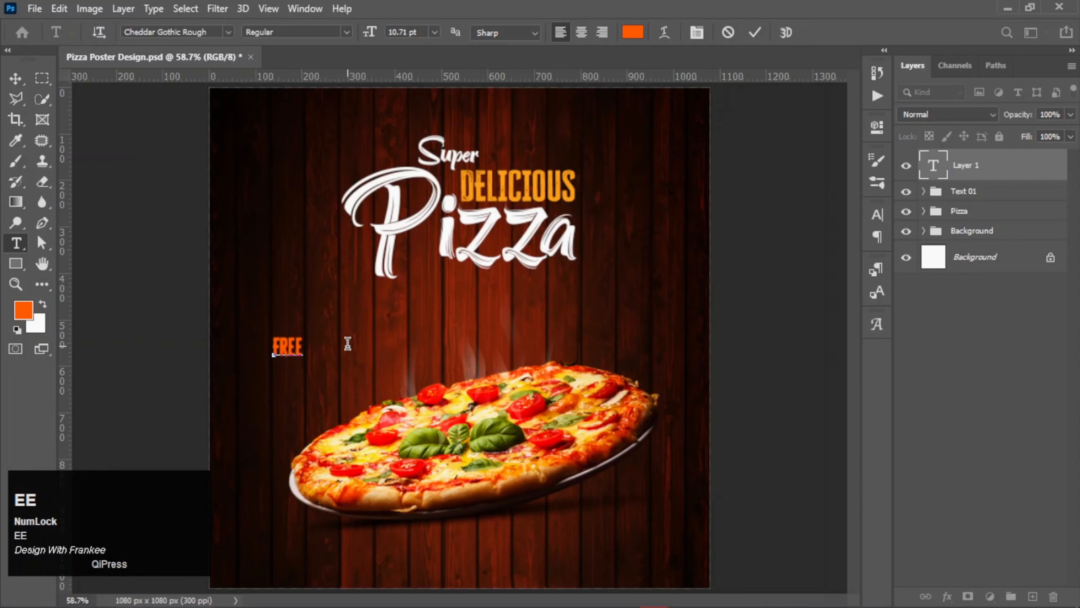
# Make the "FREE" text white (ffffff) and set its font to Badcats.
pyautogui.hotkey('ctrl', 'a')
pyautogui.click(634, 36)
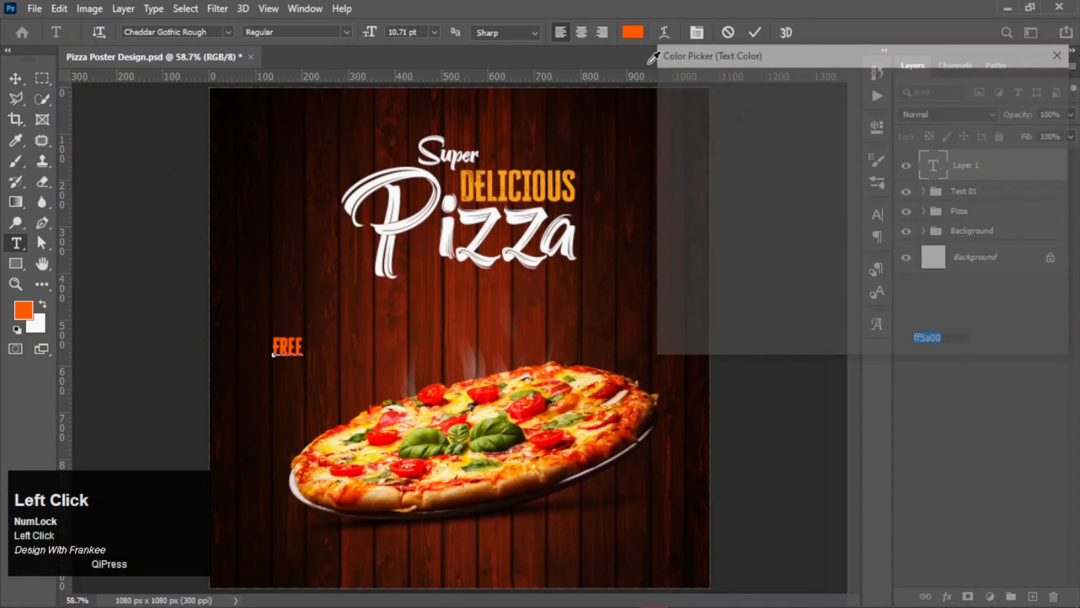
pyautogui.moveTo(674, 117); pyautogui.dragTo(653, 69)
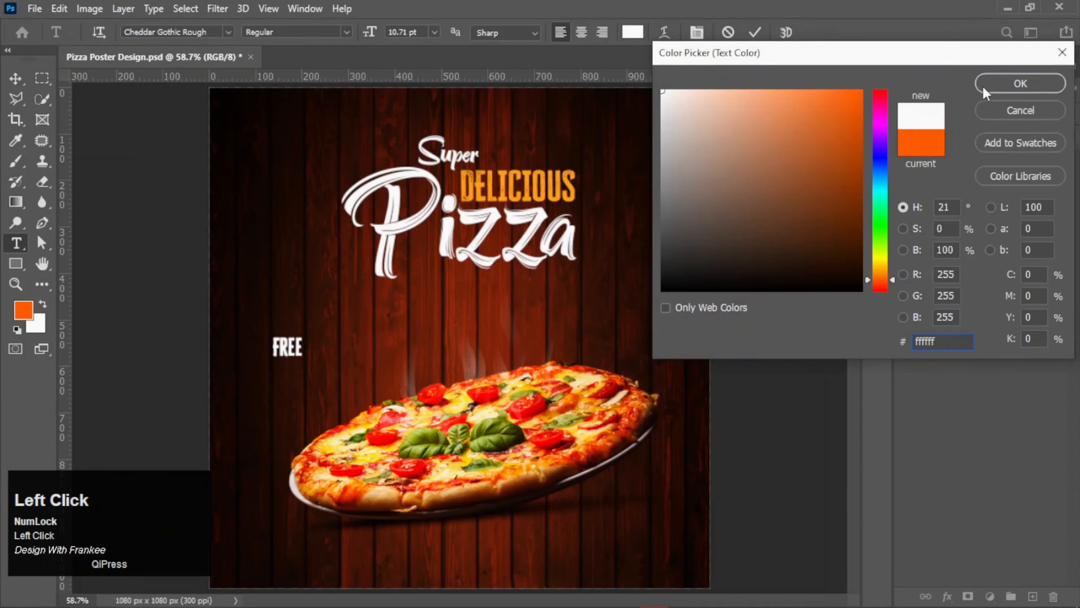
pyautogui.click(1020, 84)
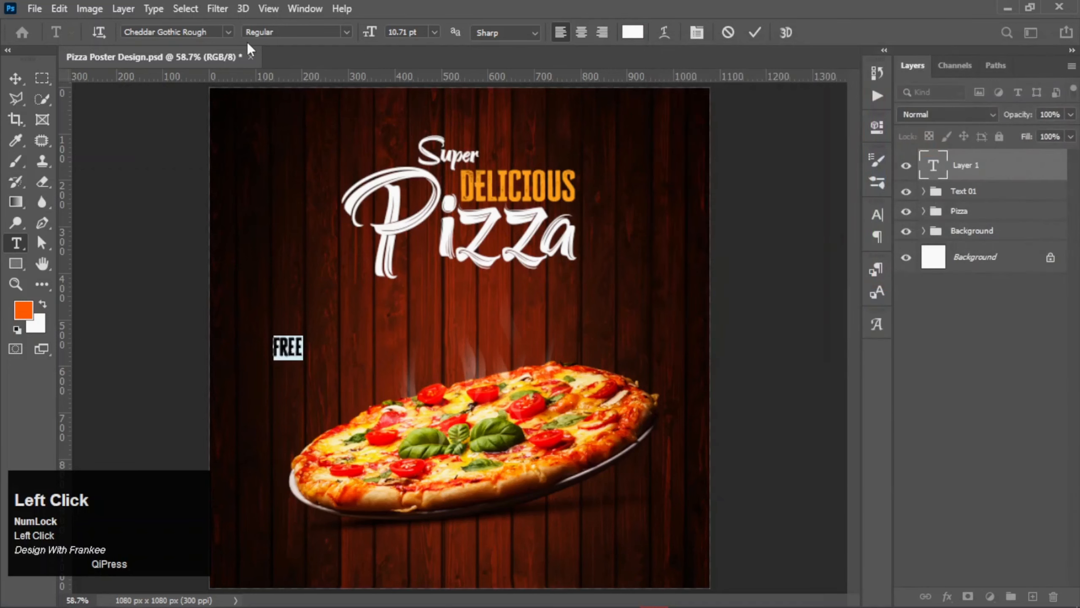
pyautogui.click(227, 33)
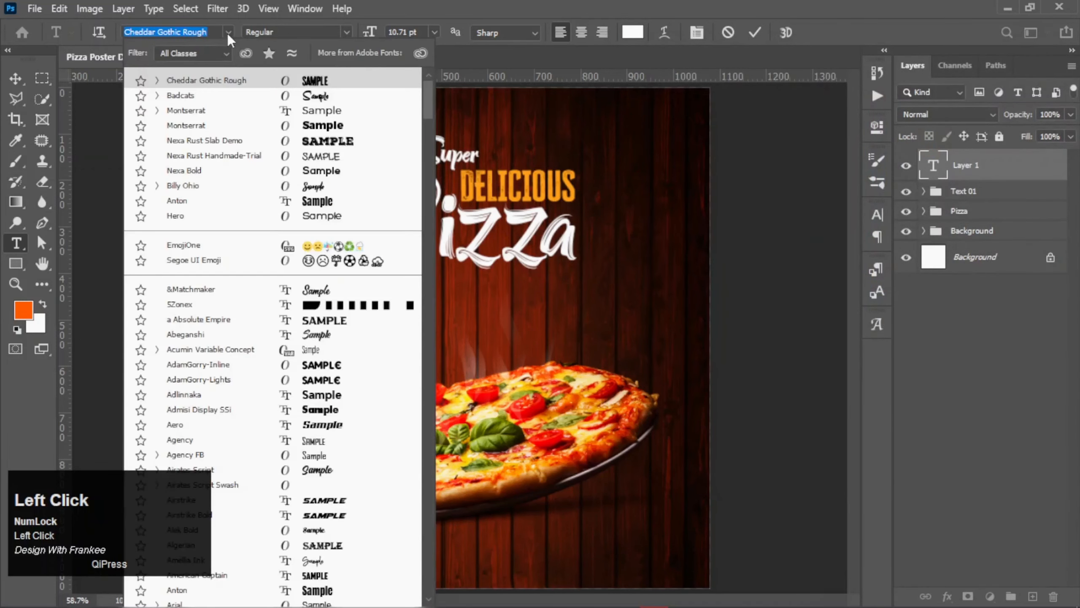
pyautogui.click(205, 96)
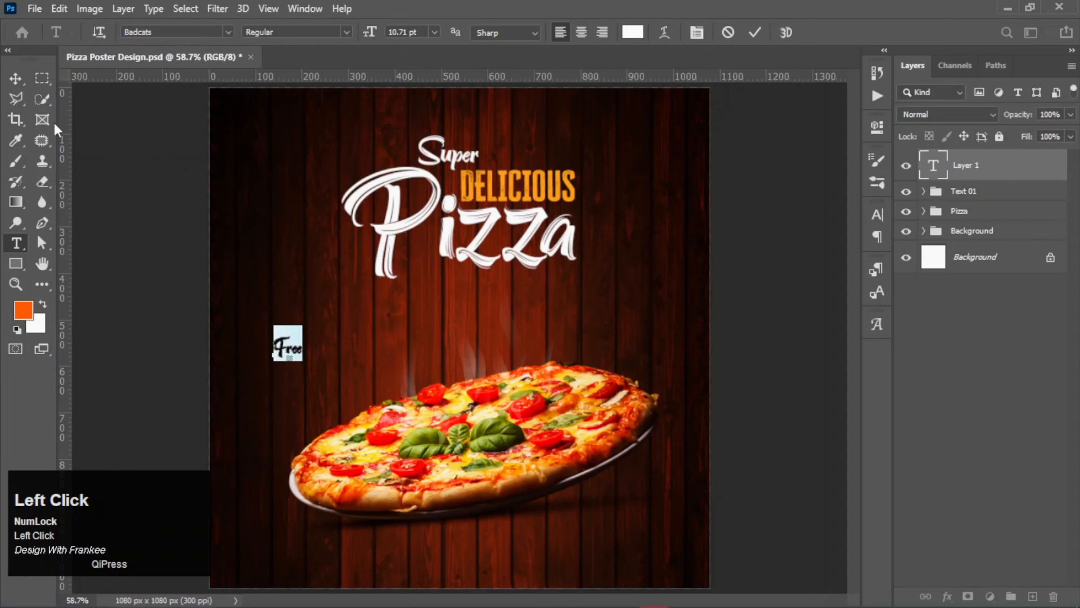
pyautogui.hotkey('ctrl', 'z')
pyautogui.click(14, 79)
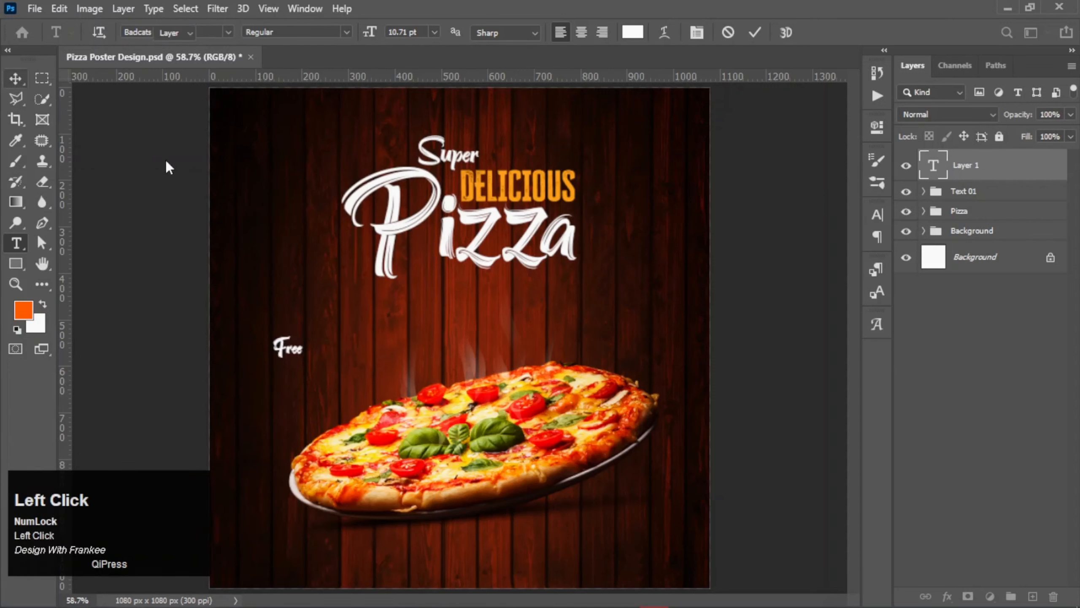
# Enlarge the "Free" text to about 13.78 pt and shift it slightly up.
pyautogui.hotkey('ctrl', 't')
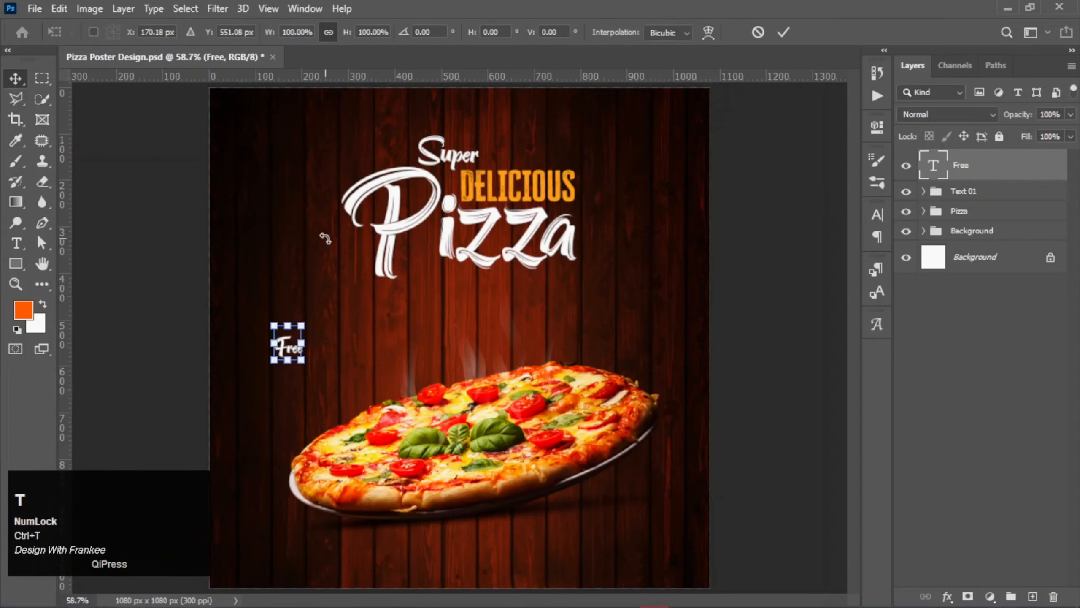
pyautogui.moveTo(303, 359)
pyautogui.mouseDown()
pyautogui.moveTo(289, 356)
pyautogui.moveTo(303, 364)
pyautogui.moveTo(290, 320)
pyautogui.moveTo(292, 359)
pyautogui.mouseUp()
pyautogui.doubleClick(290, 318)
# Duplicate the "Free" text directly below it and change the copy's wording to "Home".
pyautogui.doubleClick(284, 339)
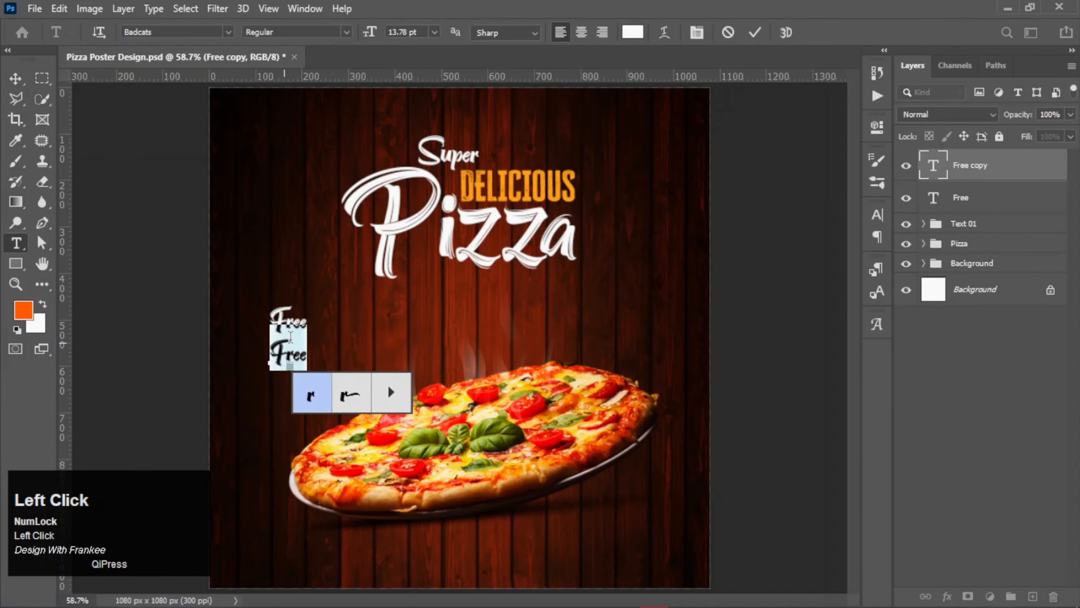
pyautogui.hotkey('shift', 'h')
pyautogui.click(290, 337)
pyautogui.write('Homw')
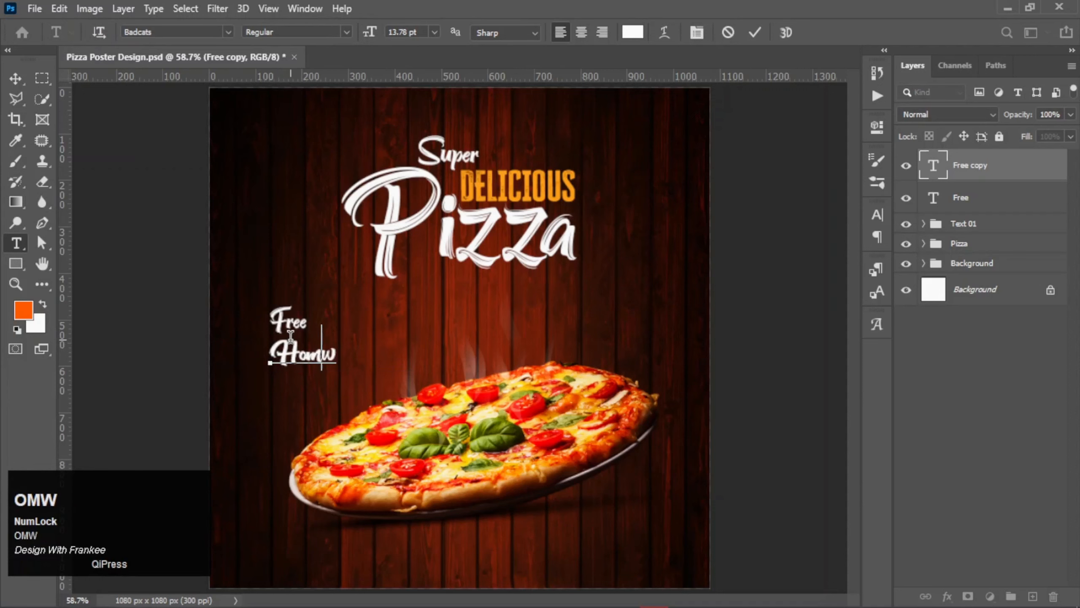
pyautogui.press('BackSpace')
pyautogui.write('e')
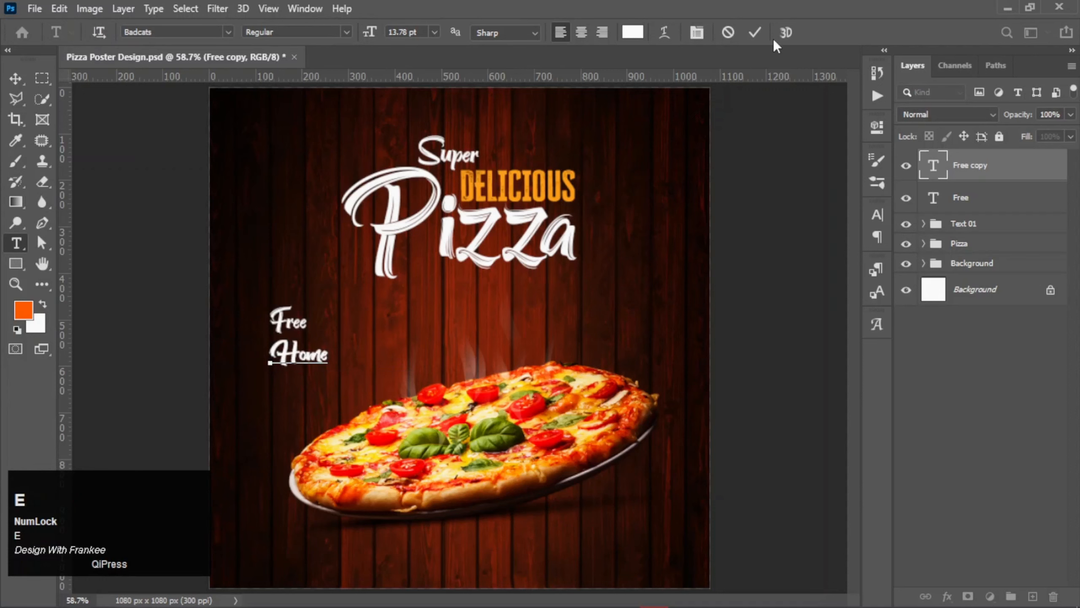
pyautogui.click(755, 32)
pyautogui.press('v')
# Duplicate the "Home" text below itself, slightly to the right, and change the copy's wording to "Delivery".
pyautogui.moveTo(307, 357); pyautogui.dragTo(308, 384)
pyautogui.doubleClick(336, 377)
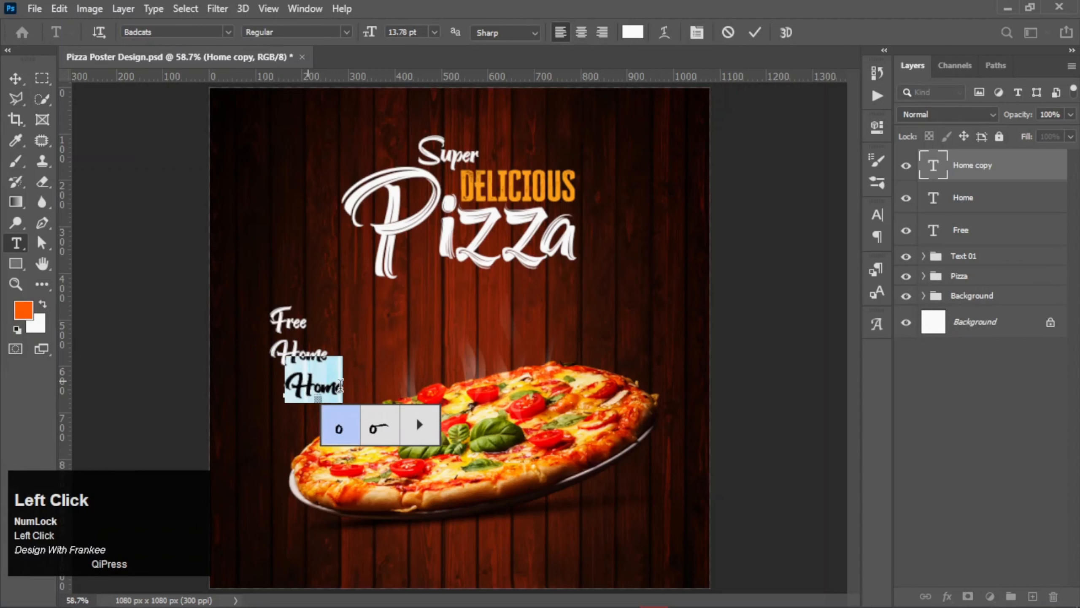
pyautogui.write('De')
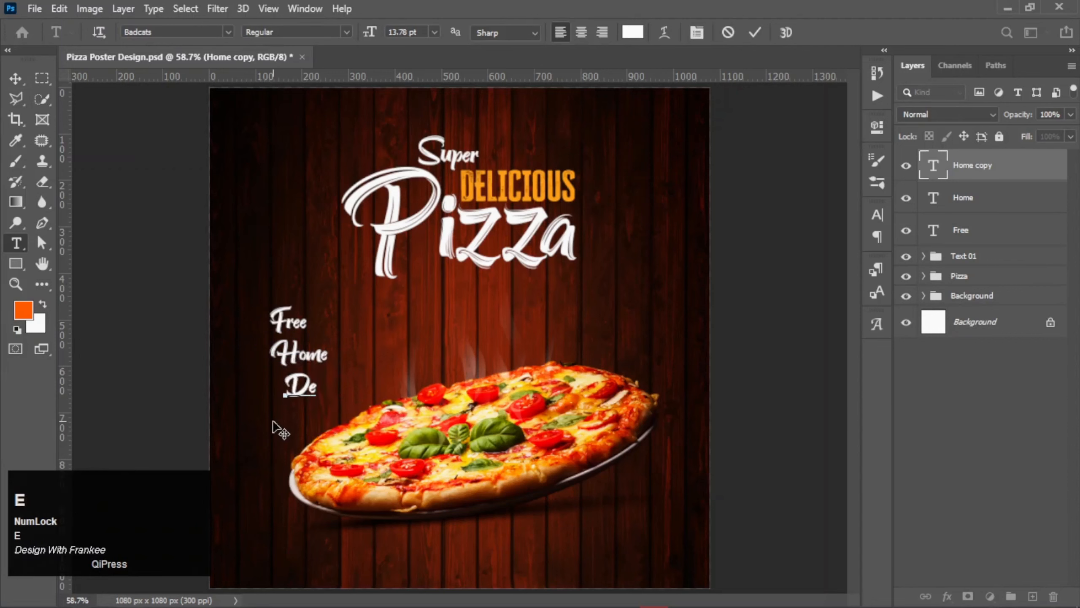
pyautogui.write('livery')
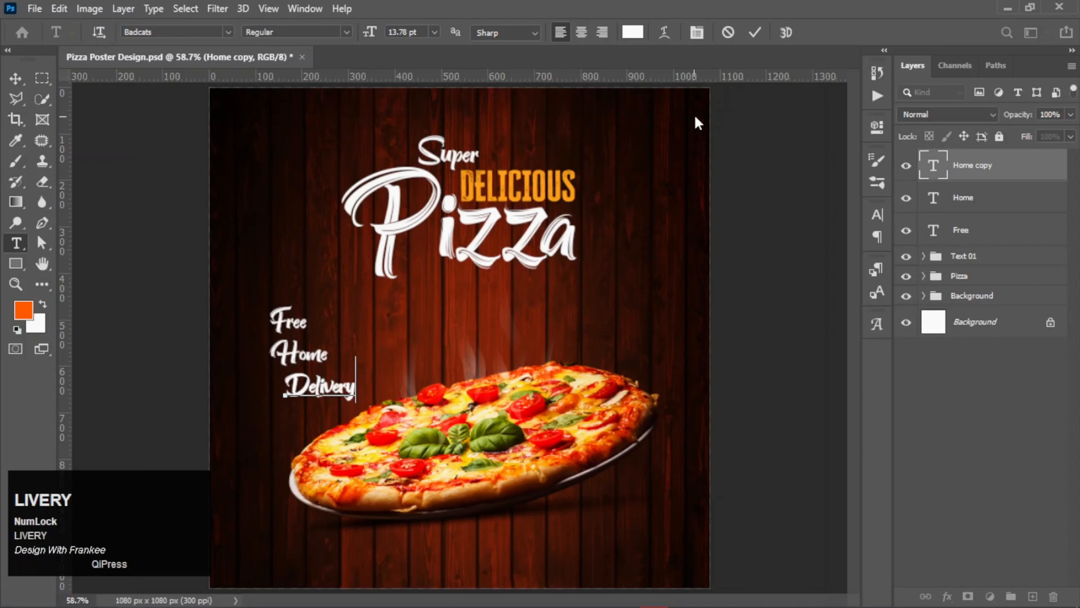
pyautogui.click(754, 34)
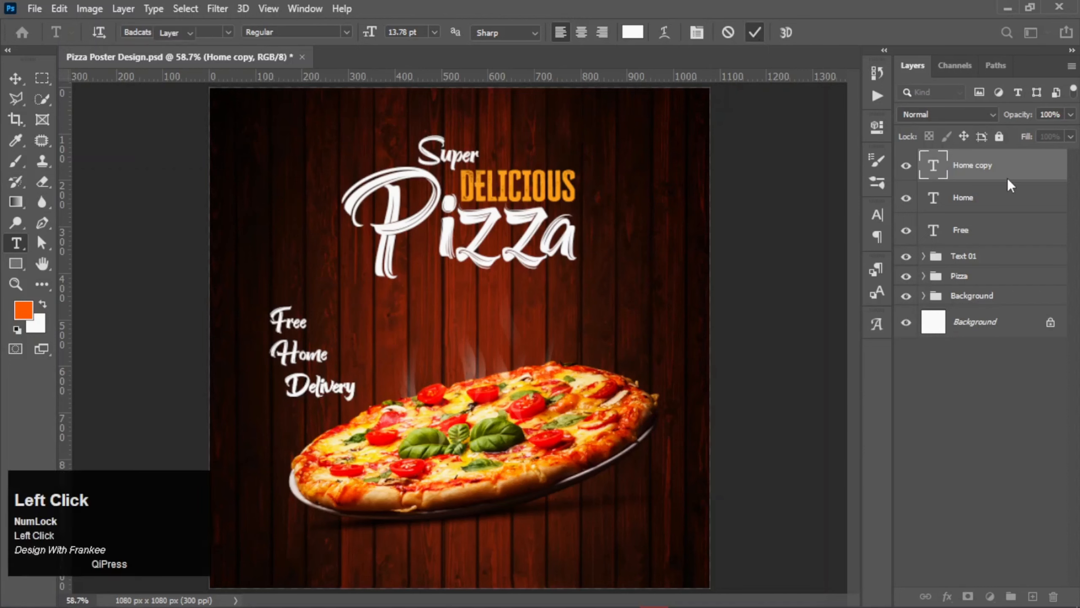
pyautogui.press('v')
# Enlarge the "Home" text around its centre so it dominates the words above and below.
pyautogui.click(978, 198)
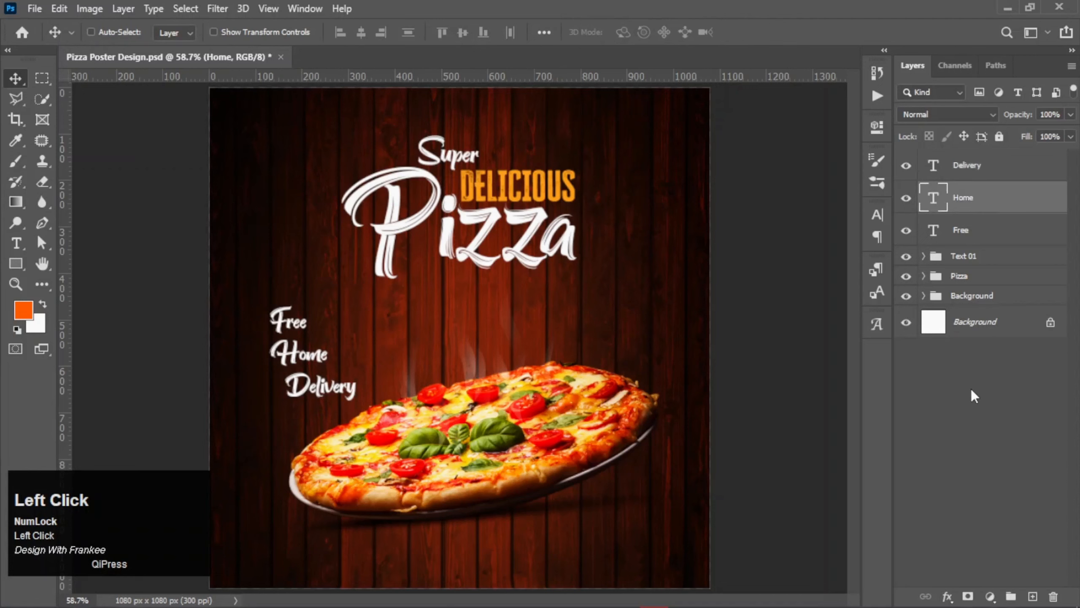
pyautogui.hotkey('ctrl', 't')
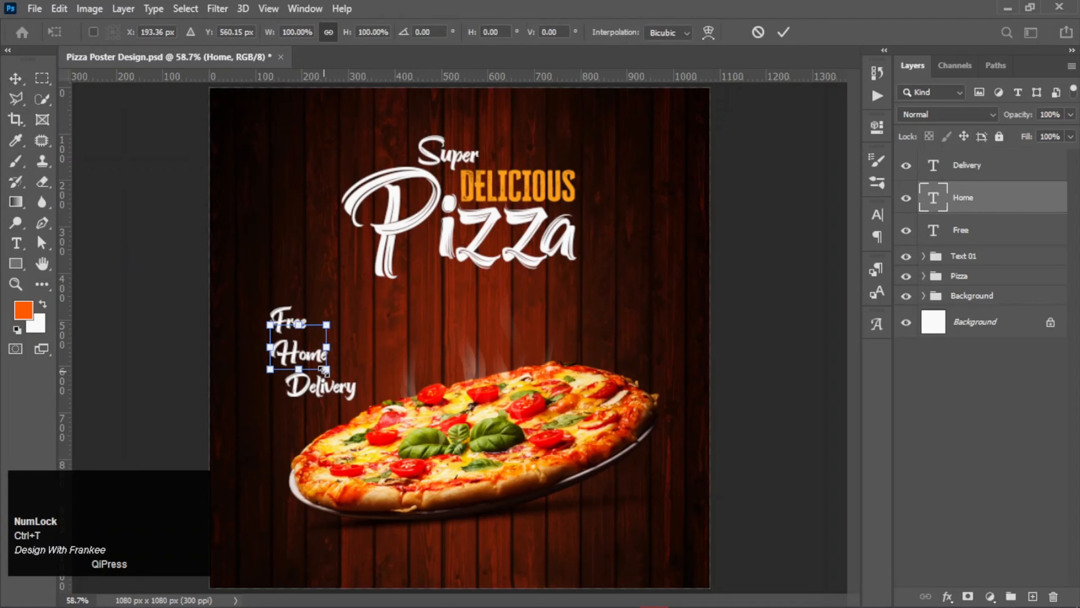
pyautogui.moveTo(327, 369); pyautogui.dragTo(287, 322)
pyautogui.doubleClick(296, 358)
# Scale the "Free" text to about 91% and nudge it down and right to sit just above "Home".
pyautogui.click(961, 230)
pyautogui.hotkey('ctrl', 't')
pyautogui.click(409, 331)
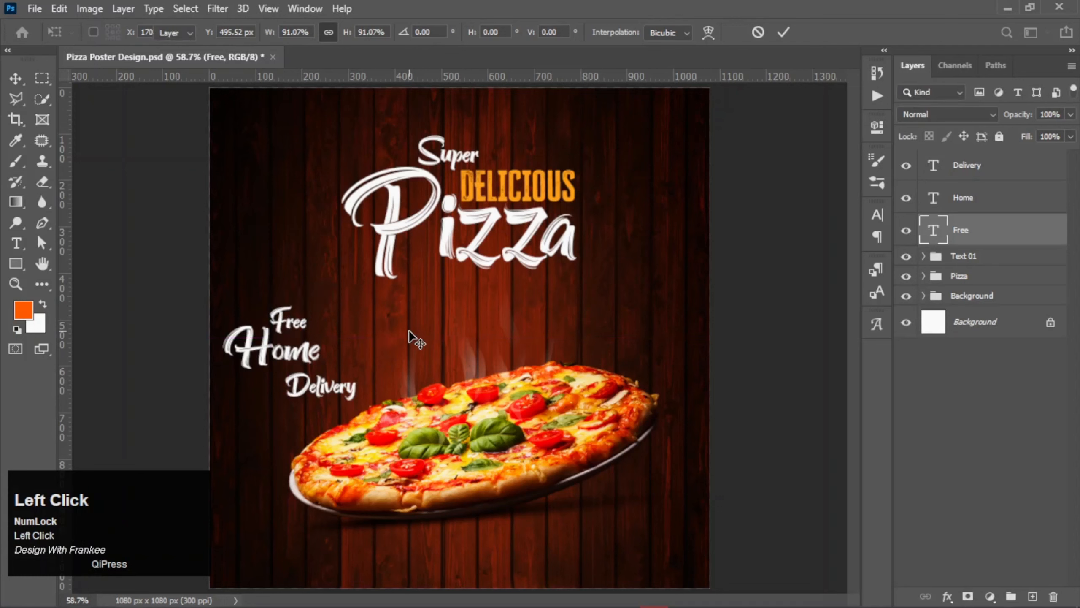
pyautogui.press('Down')
pyautogui.press('Down')
pyautogui.press('Down')
pyautogui.press('Right')
pyautogui.press('Right')
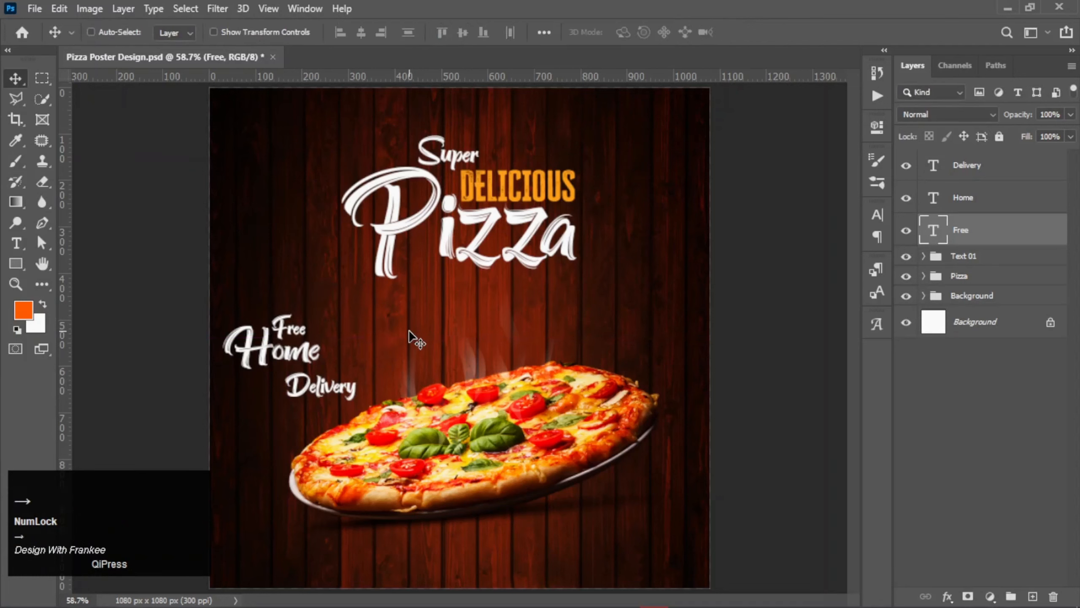
# Enlarge the "Delivery" text slightly and place it close beneath the end of "Home".
pyautogui.click(966, 165)
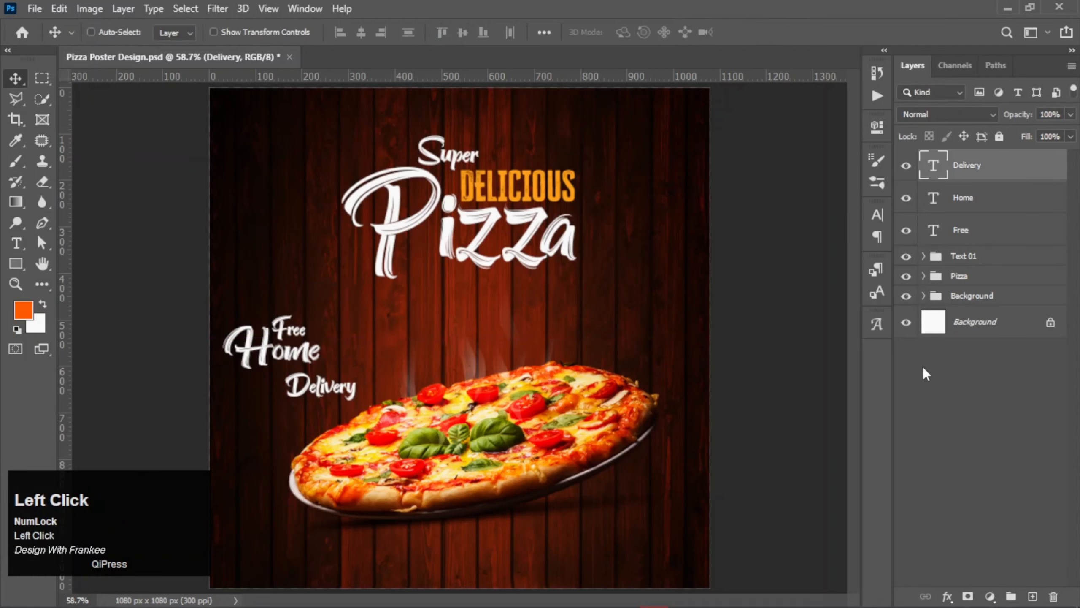
pyautogui.hotkey('ctrl', 't')
pyautogui.moveTo(356, 401); pyautogui.dragTo(320, 388)
pyautogui.click(349, 382)
# Enlarge the "Home" text further so it fills the space between "Free" and "Delivery".
pyautogui.hotkey('alt', '[')
pyautogui.hotkey('ctrl', 't')
pyautogui.click(350, 382)
# Nudge the "Delivery" text left to align it more closely under the end of "Home".
pyautogui.hotkey('alt', ']')
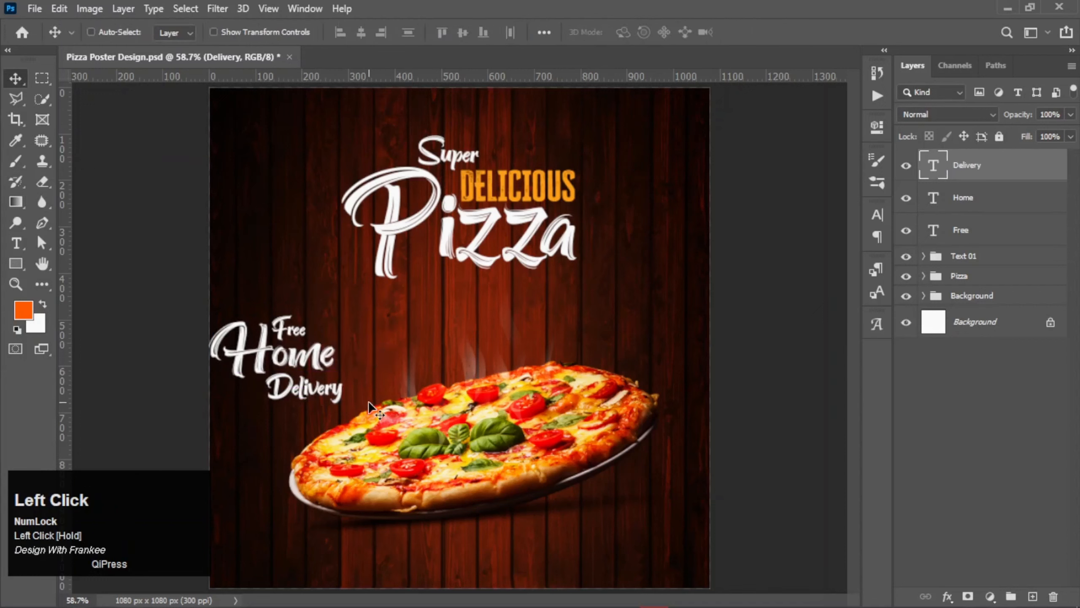
pyautogui.press('Left')
pyautogui.press('Left')
pyautogui.press('Left')
pyautogui.press('Left')
pyautogui.press('Left')
pyautogui.press('Left')
pyautogui.press('Left')
pyautogui.press('Left')
pyautogui.press('Left')
pyautogui.press('Left')
pyautogui.press('Left')
pyautogui.press('Left')
# Move the Delivery, Home and Free text layers together up and right, away from the poster's left edge.
pyautogui.keyDown('shift'); pyautogui.click(978, 233); pyautogui.keyUp('shift')
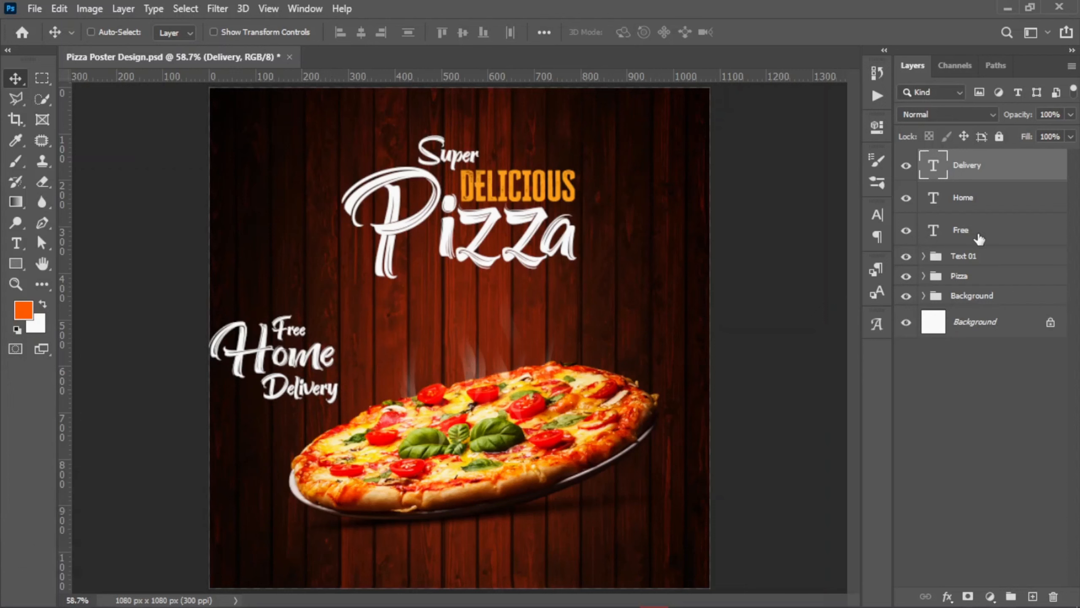
pyautogui.moveTo(287, 360); pyautogui.dragTo(303, 325)
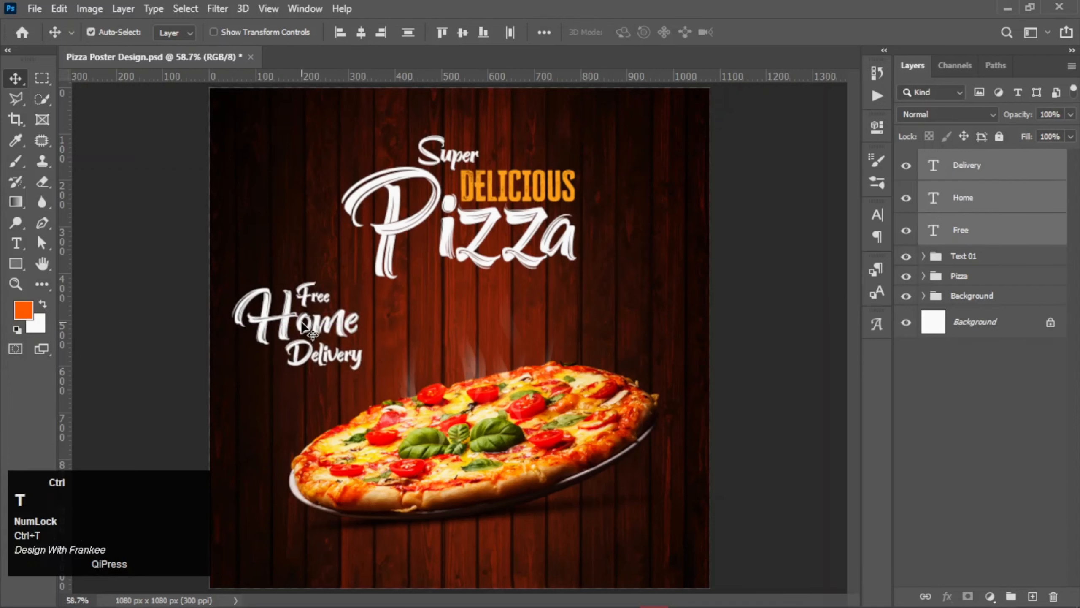
# Scale down the Delivery, Home and Free text layers together and place them near the poster's left edge, above the pizza.
pyautogui.hotkey('ctrl', 't')
pyautogui.moveTo(356, 361); pyautogui.dragTo(299, 330)
pyautogui.press('Return')
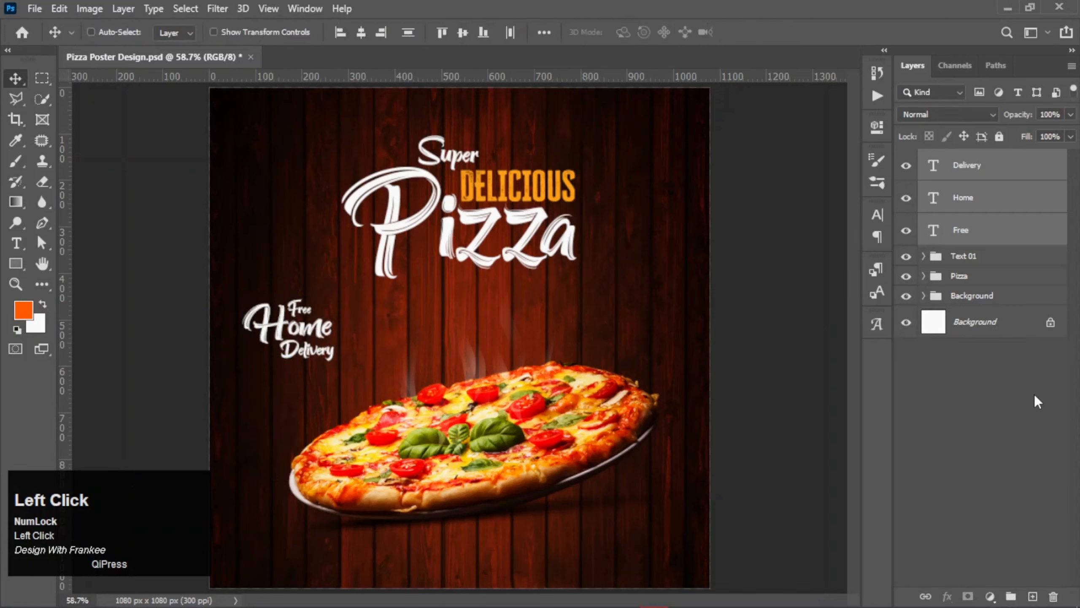
# Group the Delivery, Home and Free text layers and name the group "Text 02".
pyautogui.hotkey('ctrl', 'g')
pyautogui.doubleClick(965, 158)
pyautogui.write('Text 02')
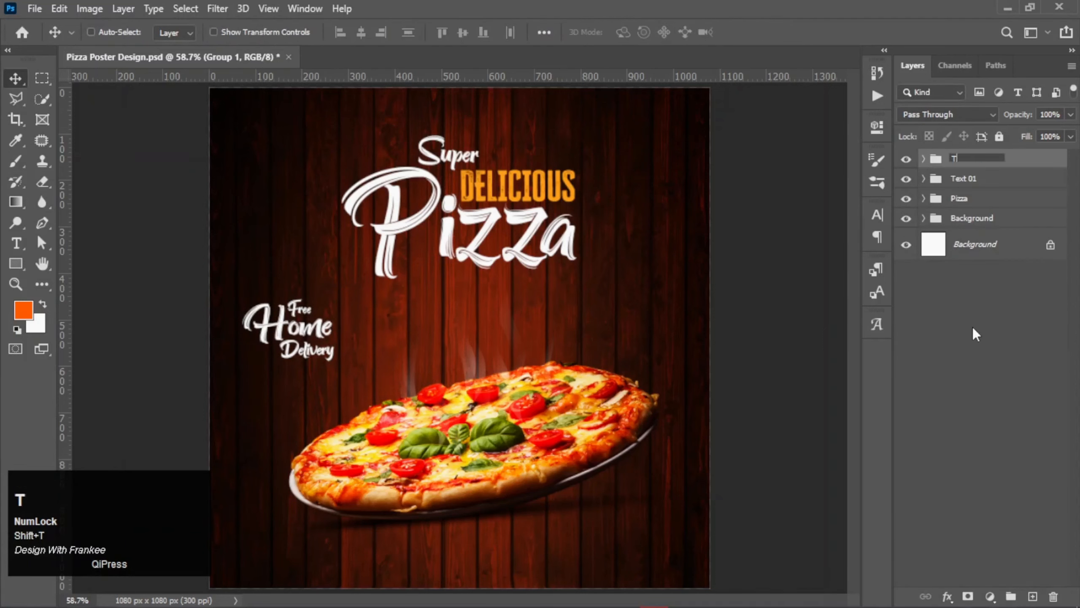
pyautogui.press('Return')
pyautogui.click(966, 333)
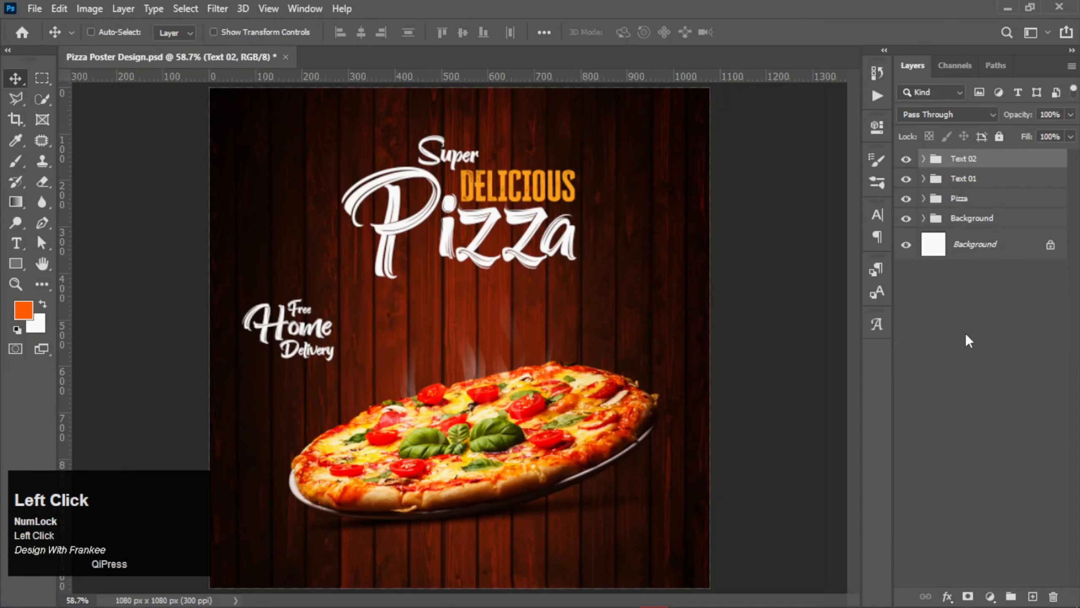
# Add a Drop Shadow layer effect to the Text 01 headline group.
pyautogui.click(978, 182)
pyautogui.click(907, 179)
pyautogui.click(906, 180)
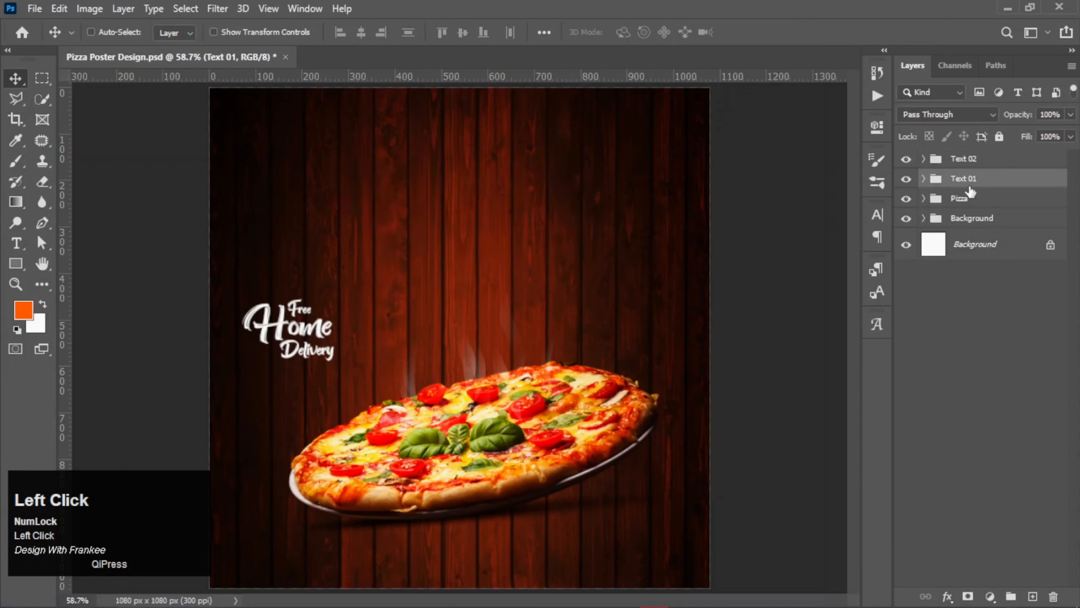
pyautogui.click(948, 596)
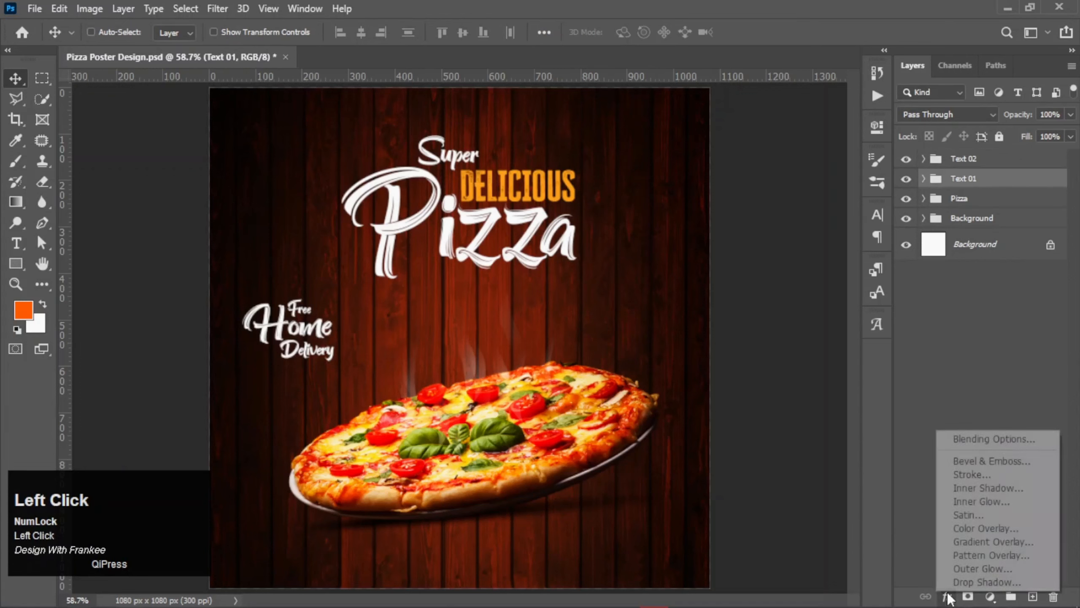
pyautogui.click(959, 442)
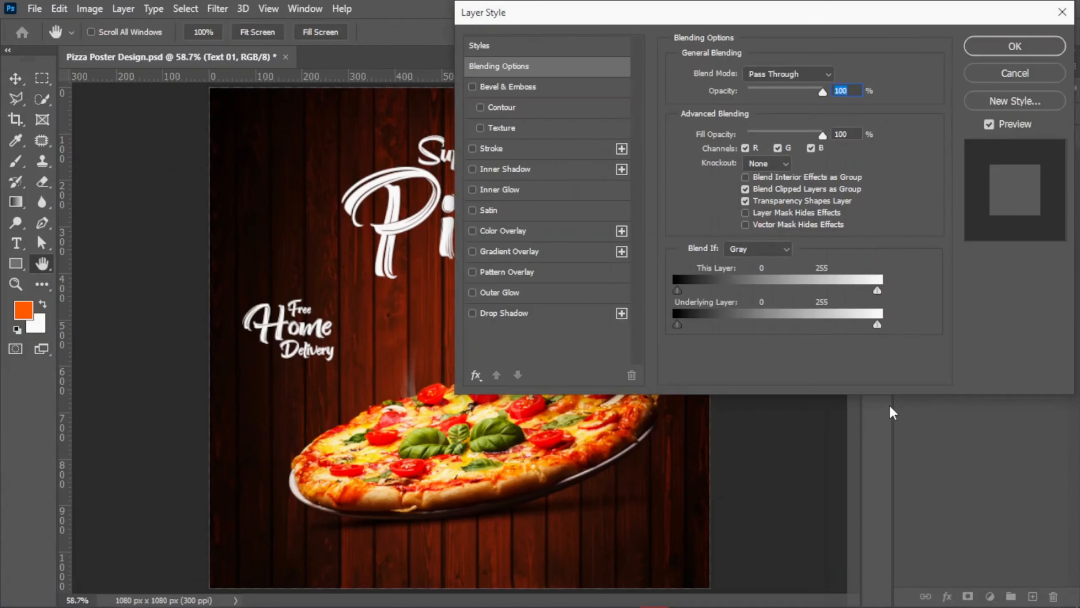
pyautogui.moveTo(583, 23); pyautogui.dragTo(692, 16)
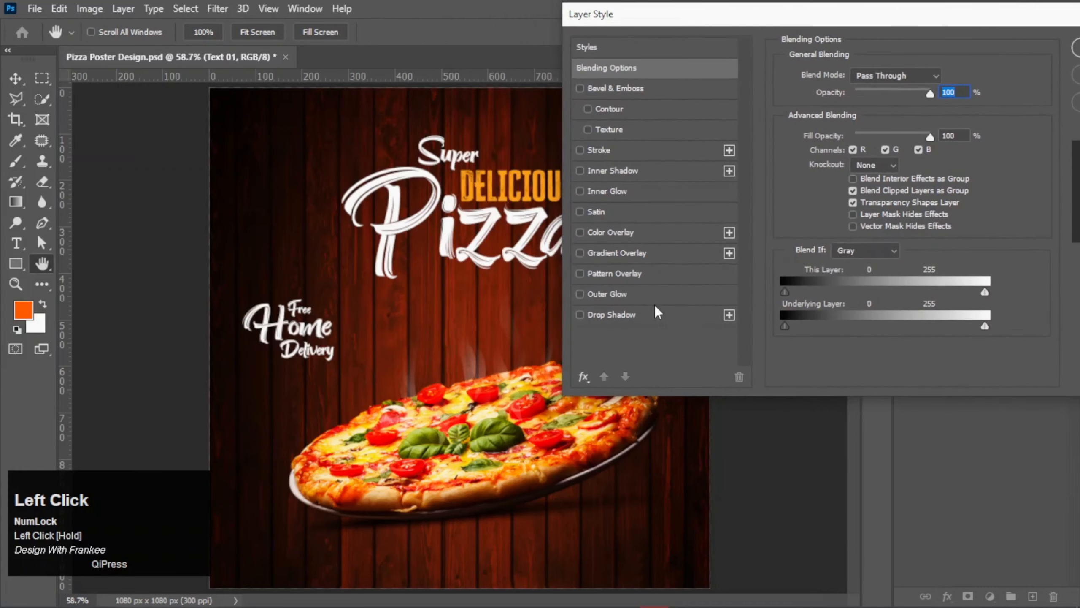
pyautogui.click(638, 315)
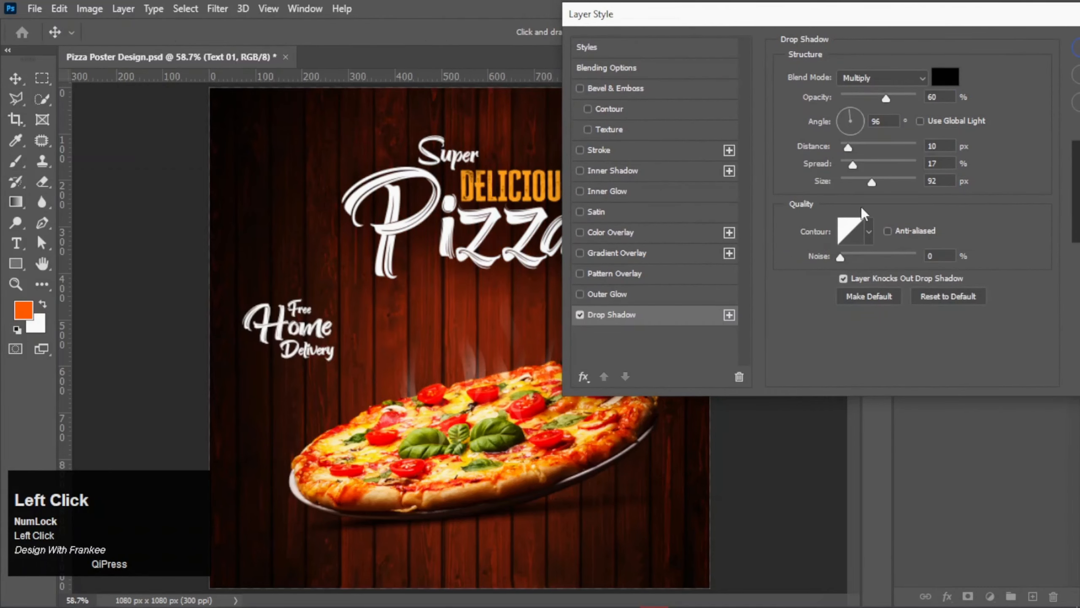
# Set the headline's drop shadow size to 13 px and compare the headline with and without the effect.
pyautogui.moveTo(871, 183); pyautogui.dragTo(858, 183)
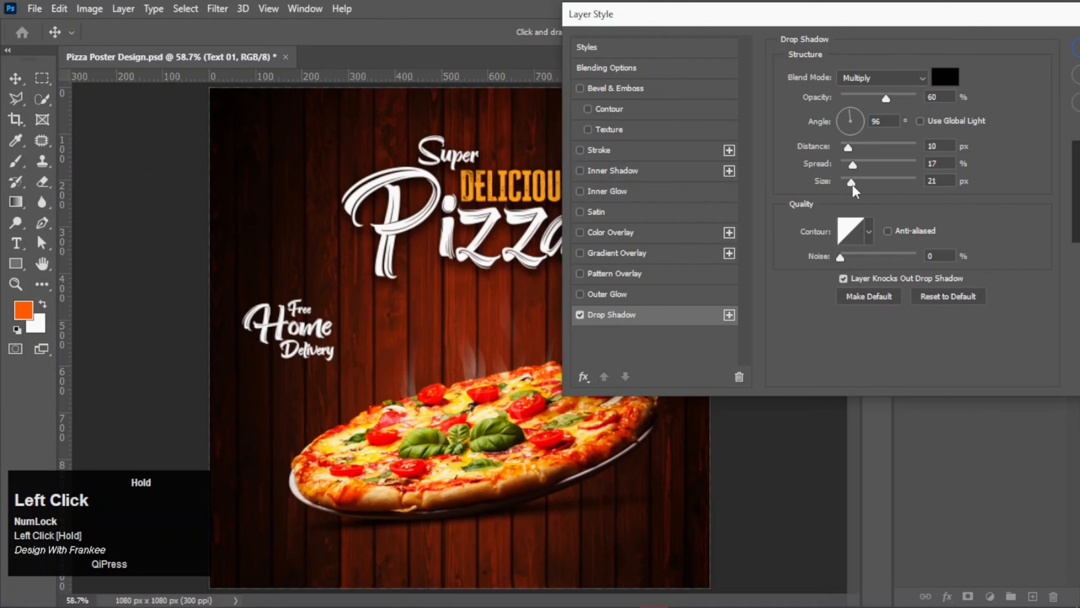
pyautogui.moveTo(853, 184); pyautogui.dragTo(850, 185)
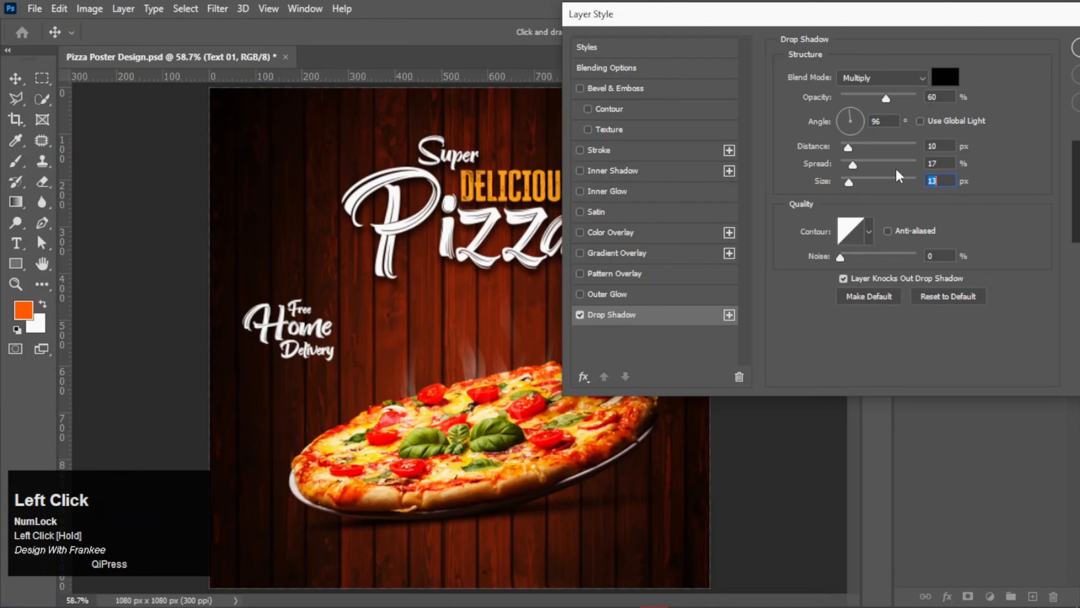
pyautogui.press('Return')
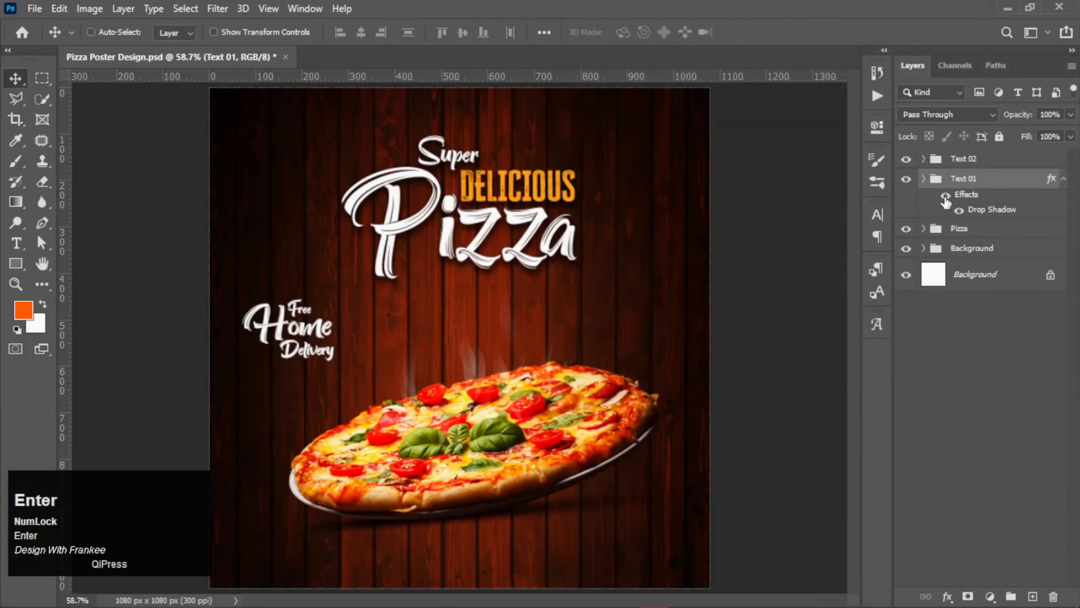
pyautogui.click(946, 202)
pyautogui.click(945, 197)
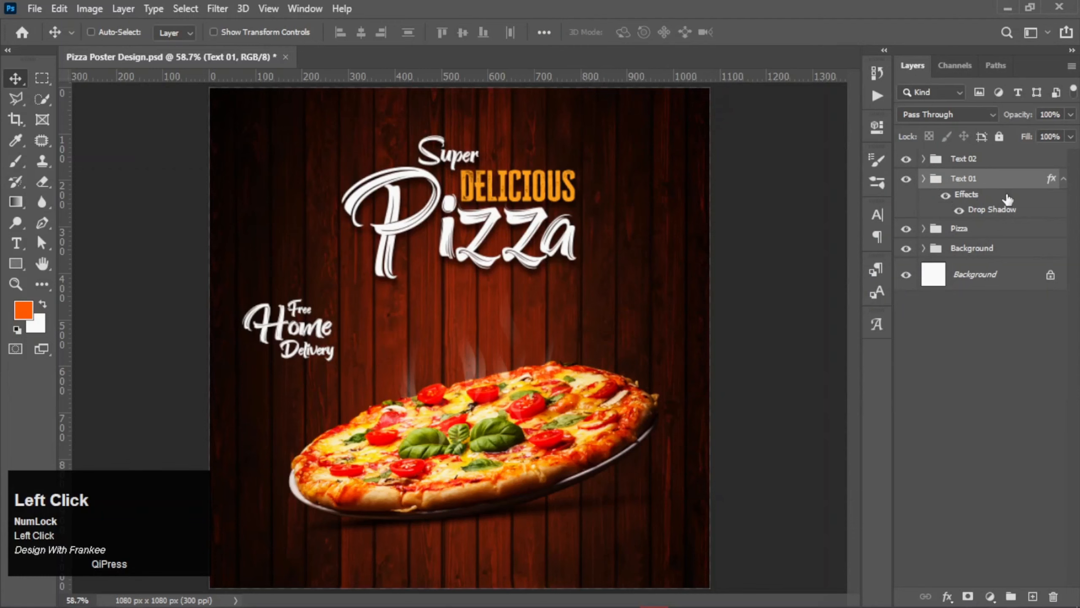
pyautogui.click(1064, 179)
# Place the Arrrow image above the Text 02 group, shrunk to about 5.74% and rotated -4.76°, beneath "Delivery" and pointing at the pizza.
pyautogui.click(1003, 158)
pyautogui.click(536, 595)
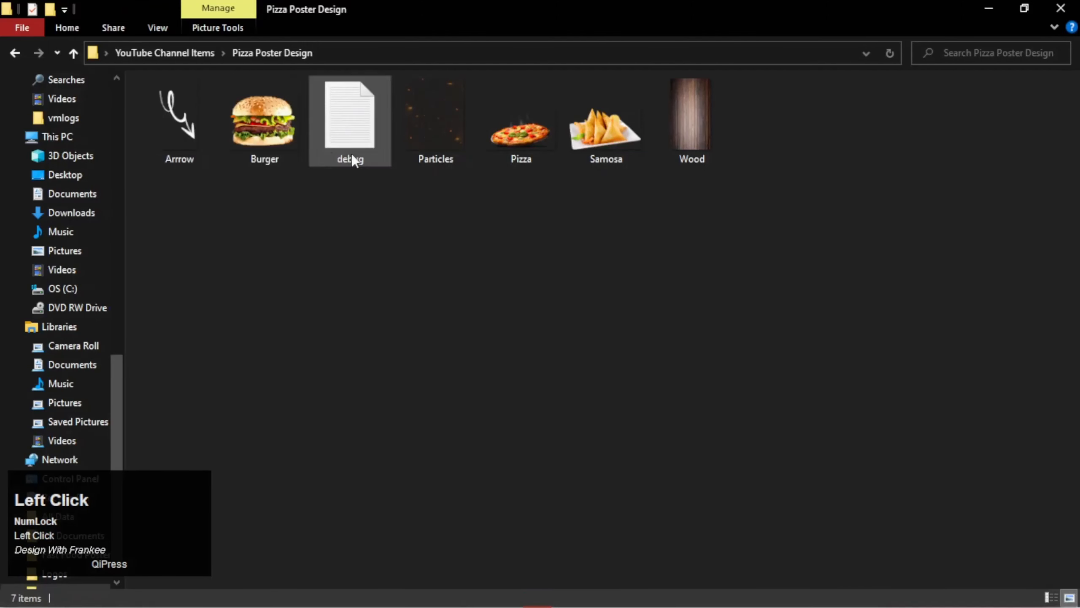
pyautogui.moveTo(178, 123); pyautogui.dragTo(394, 394)
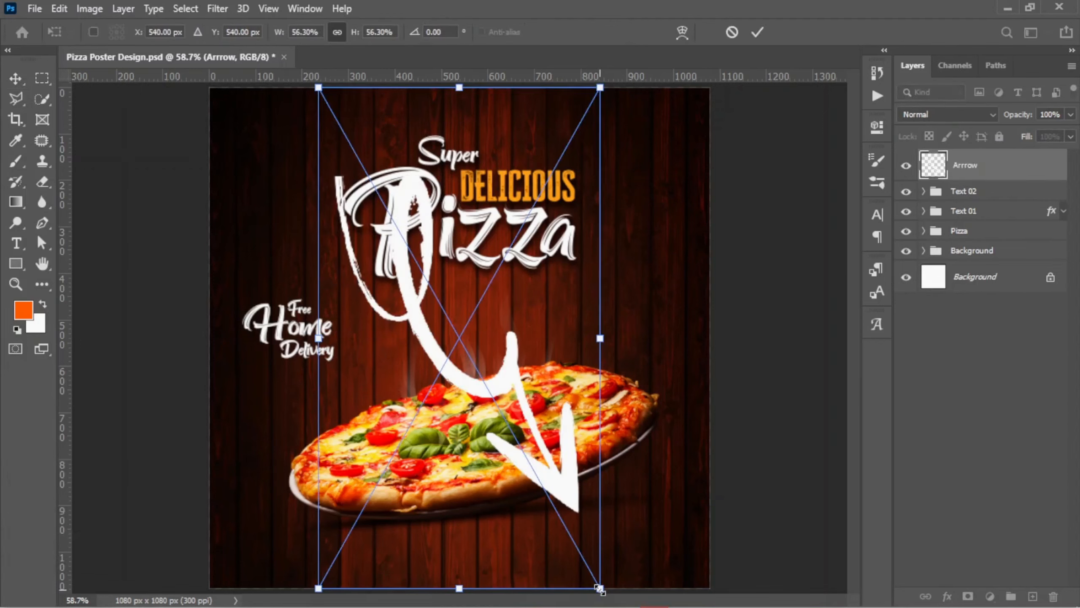
pyautogui.moveTo(600, 589); pyautogui.dragTo(311, 388)
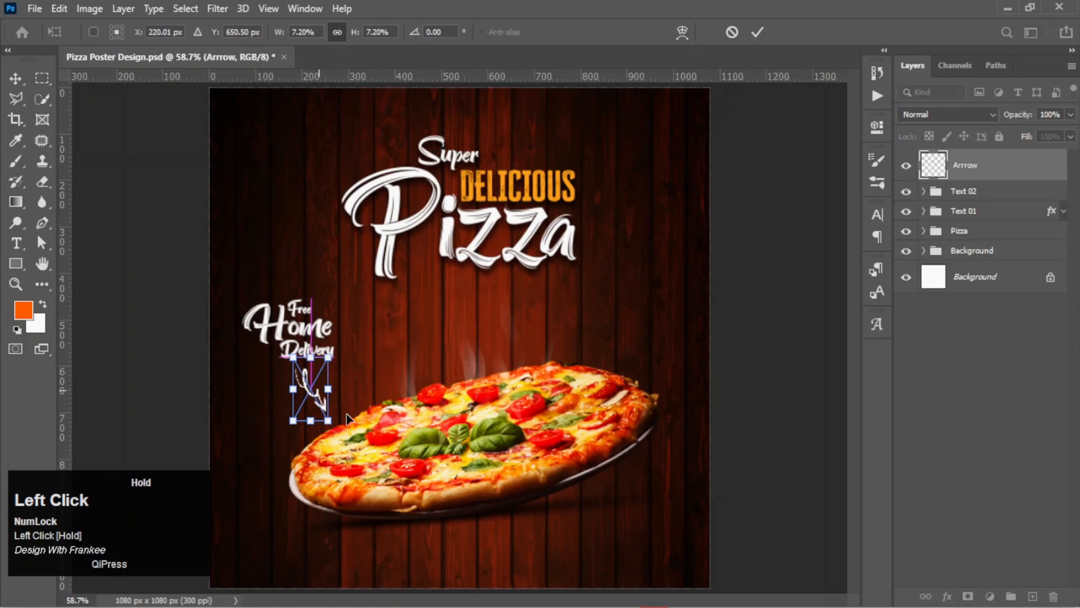
pyautogui.moveTo(339, 432); pyautogui.dragTo(317, 395)
pyautogui.doubleClick(315, 395)
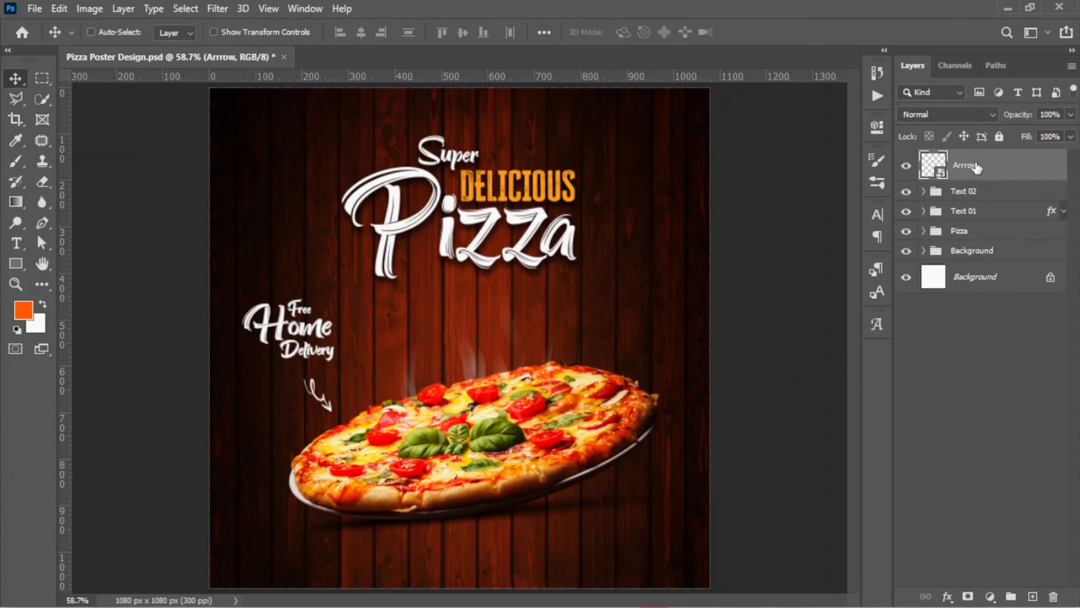
# Put the Arrrow layer inside the Text 02 group and enlarge the arrow slightly to about 7.37%.
pyautogui.moveTo(977, 168); pyautogui.dragTo(970, 190)
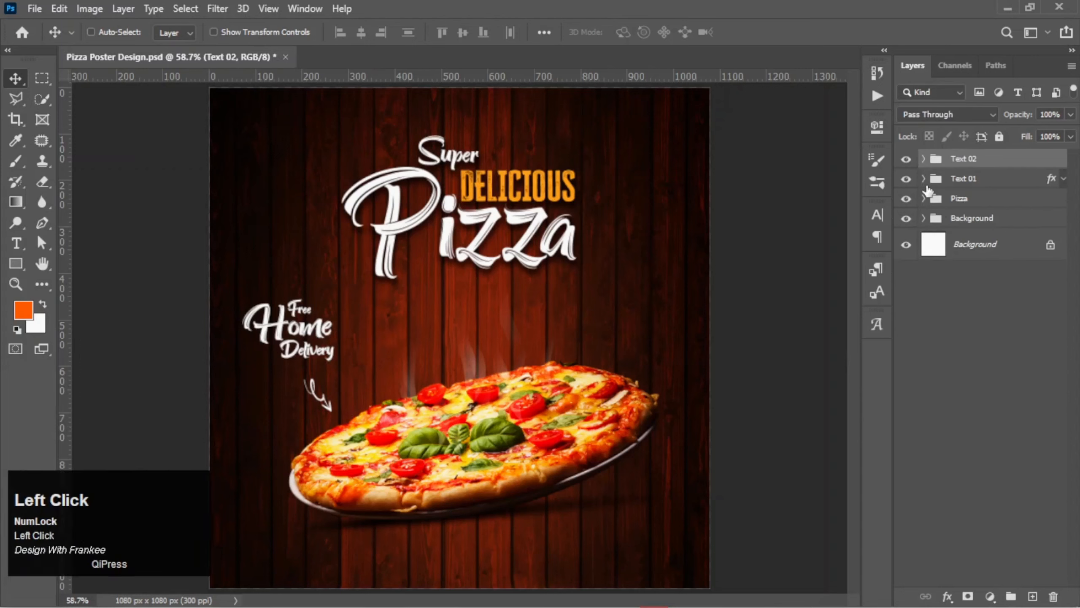
pyautogui.click(923, 159)
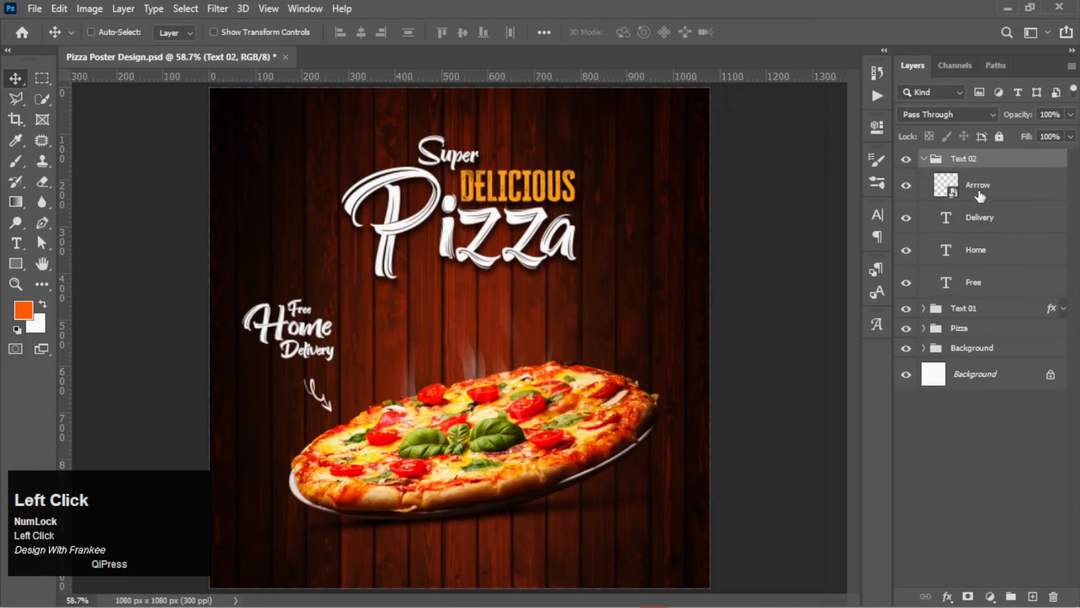
pyautogui.click(978, 197)
pyautogui.hotkey('ctrl', 't')
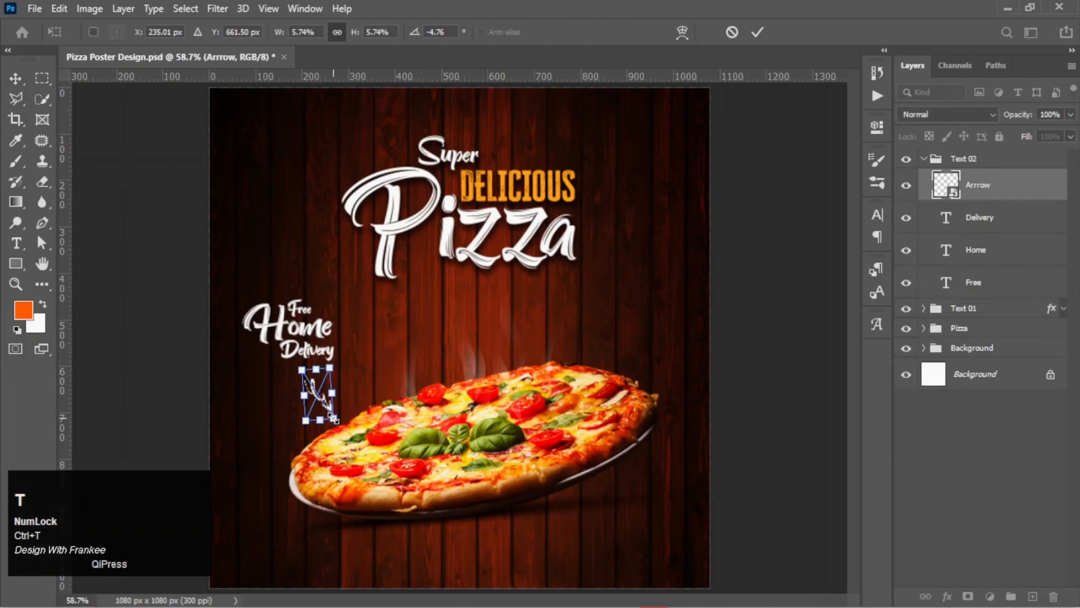
pyautogui.moveTo(336, 418)
pyautogui.mouseDown()
pyautogui.moveTo(316, 394)
pyautogui.moveTo(331, 417)
pyautogui.mouseUp()
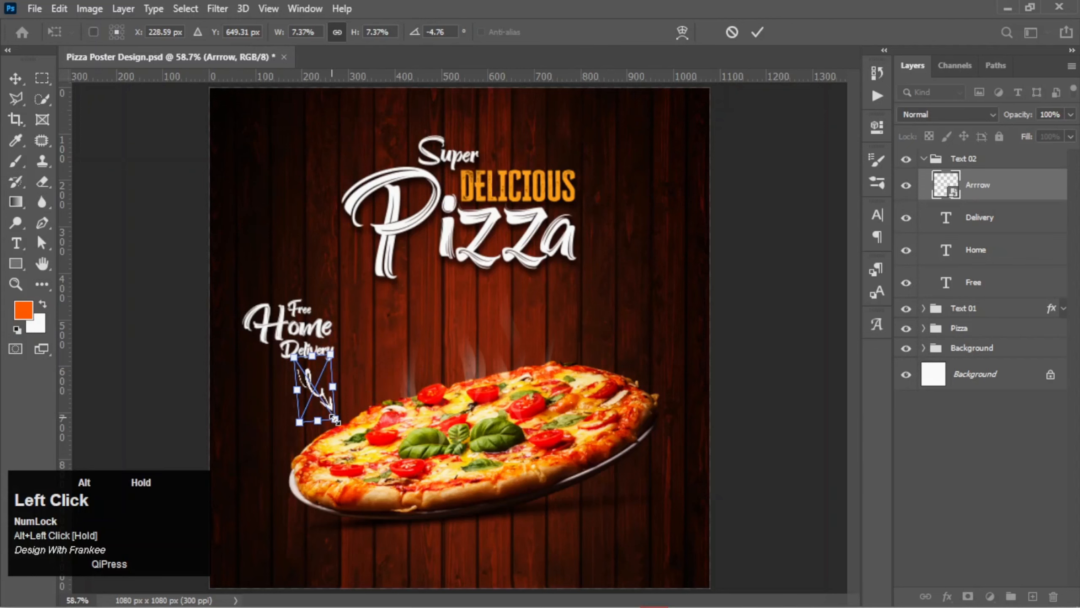
pyautogui.press('Return')
pyautogui.click(923, 159)
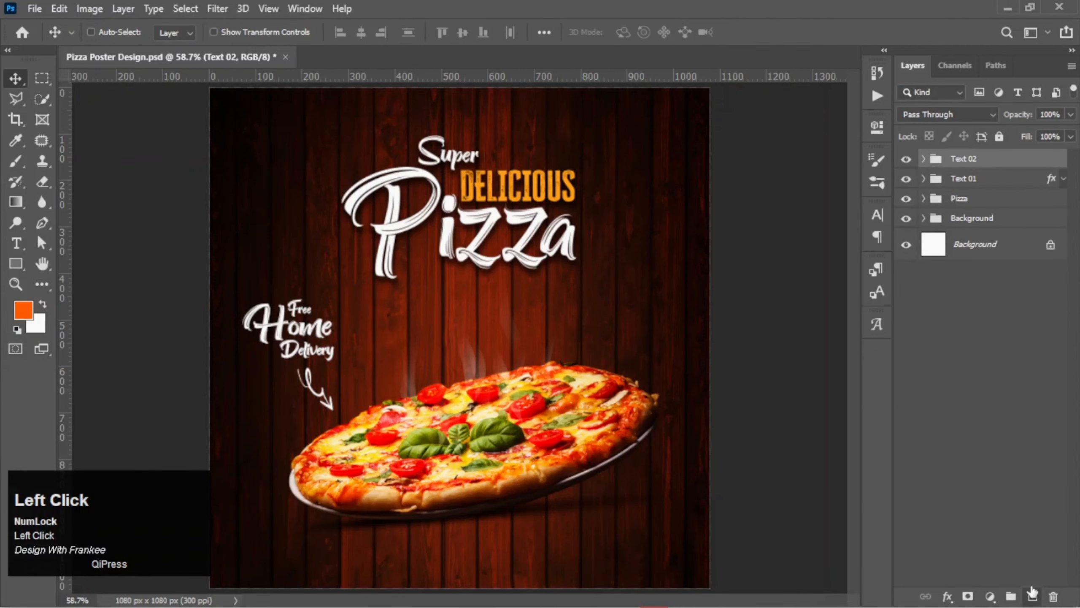
# Draw a rectangle about 228 x 69 px near the poster's bottom-left corner and round all its corners to 34.5 px.
pyautogui.click(1032, 595)
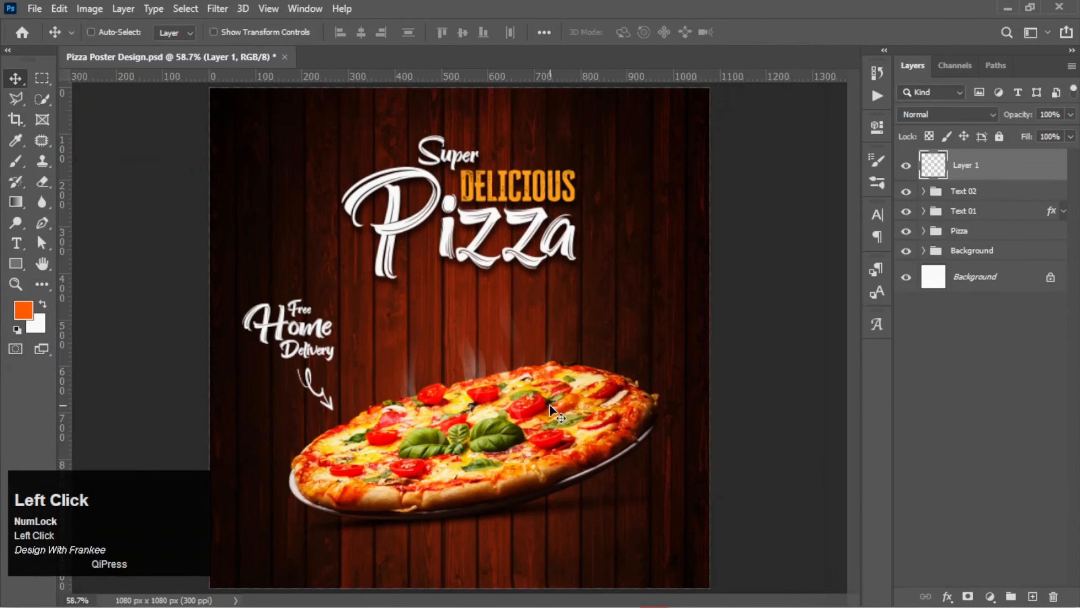
pyautogui.rightClick(9, 266)
pyautogui.rightClick(16, 267)
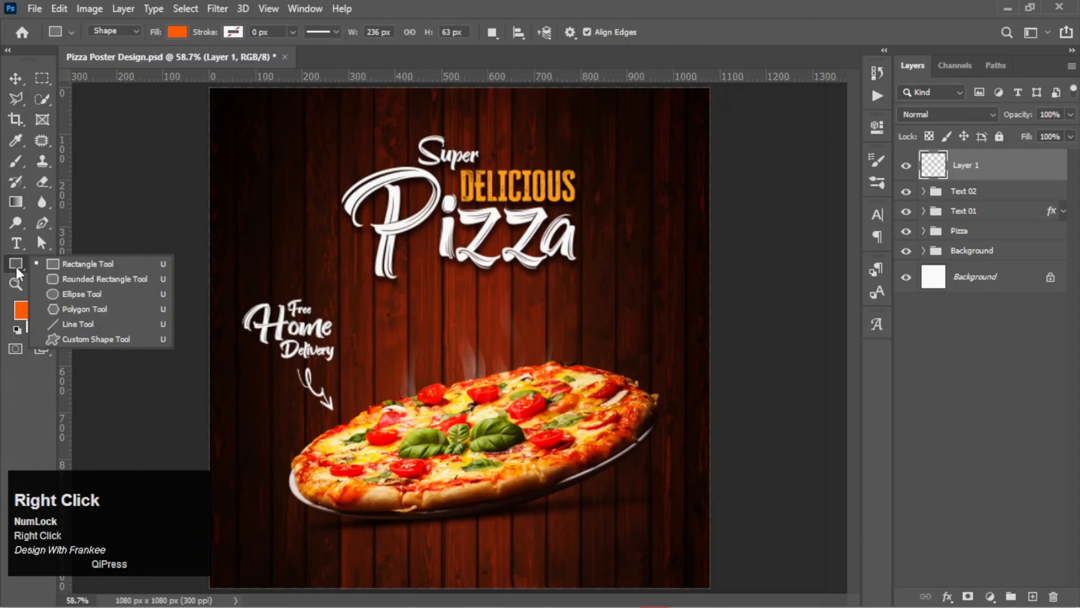
pyautogui.click(70, 260)
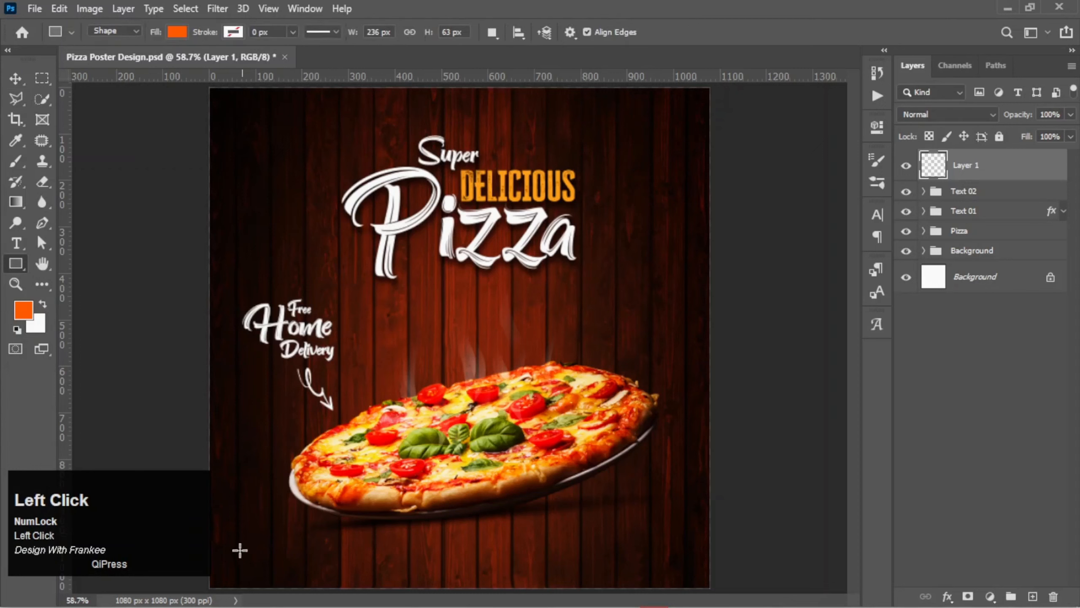
pyautogui.moveTo(234, 548); pyautogui.dragTo(267, 574)
pyautogui.moveTo(312, 583); pyautogui.dragTo(340, 578)
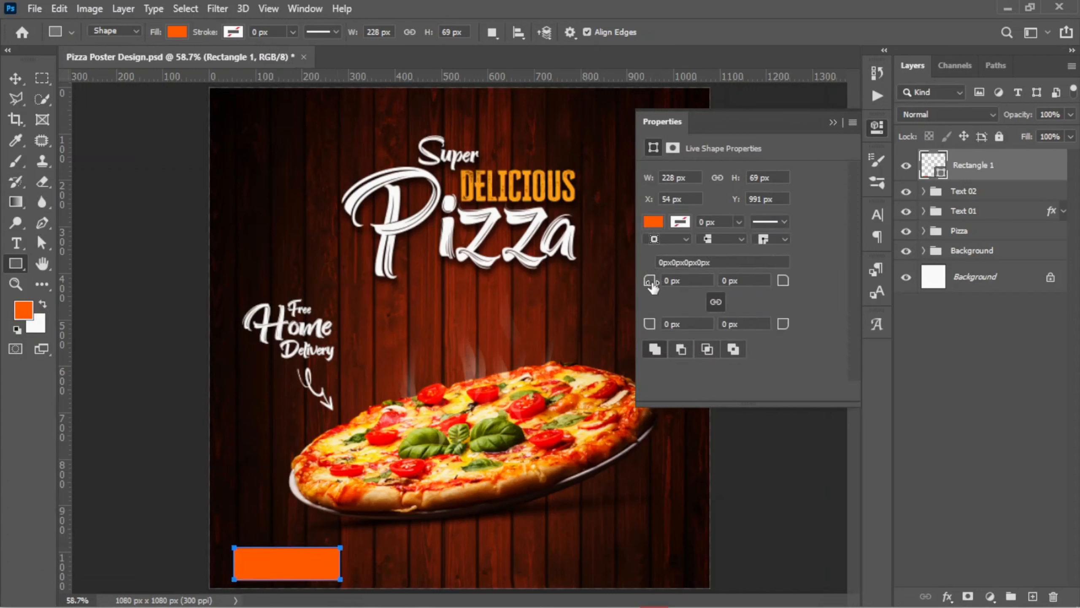
pyautogui.moveTo(649, 281); pyautogui.dragTo(744, 285)
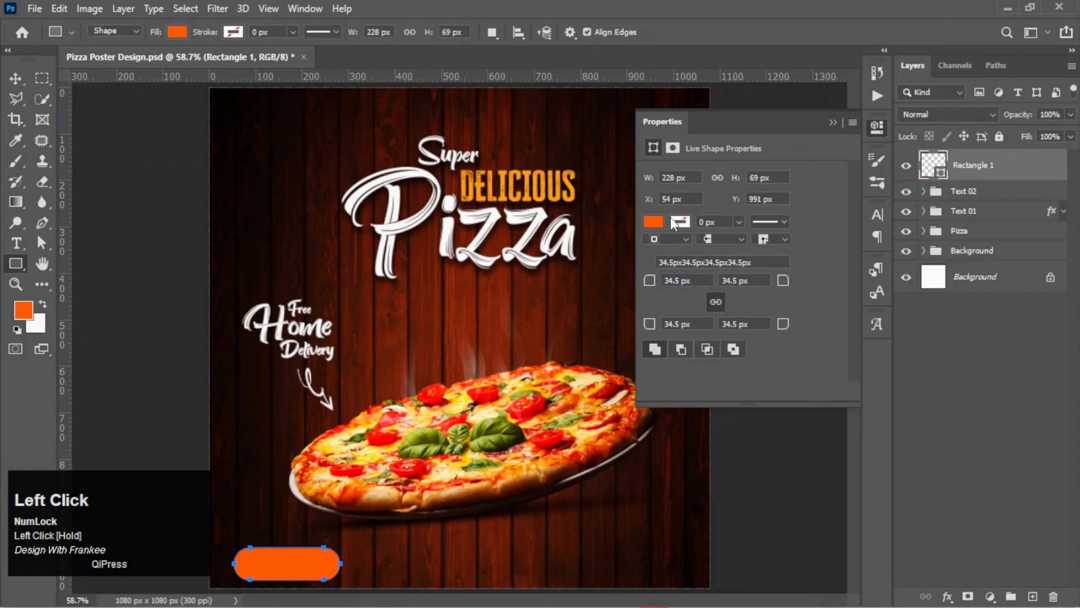
# Fill the rounded rectangle with a brightened orange, ff9f20, sampled from the "DELICIOUS" text.
pyautogui.click(658, 222)
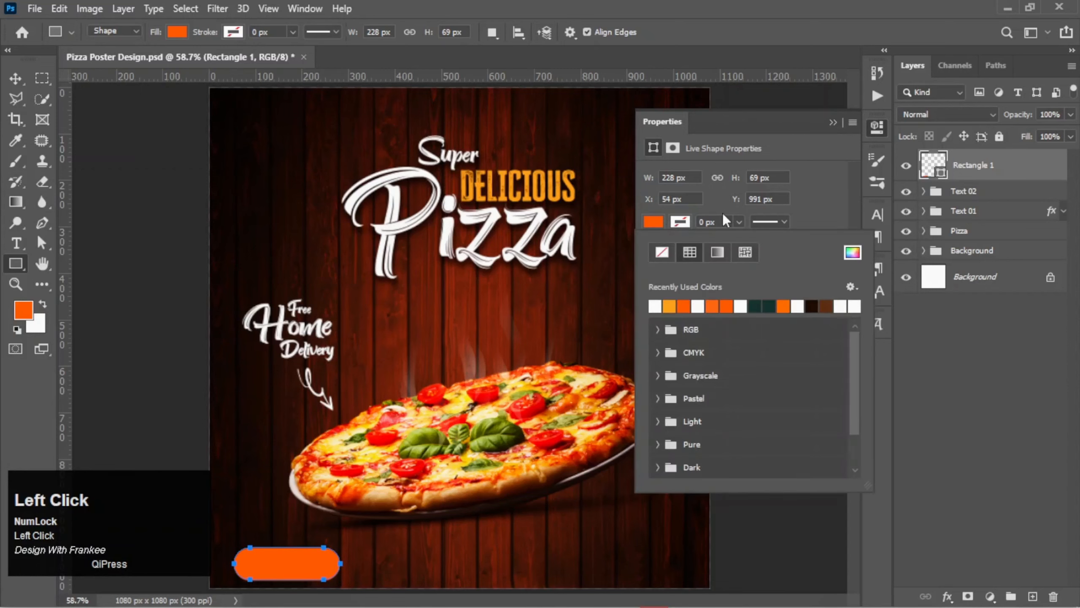
pyautogui.click(852, 259)
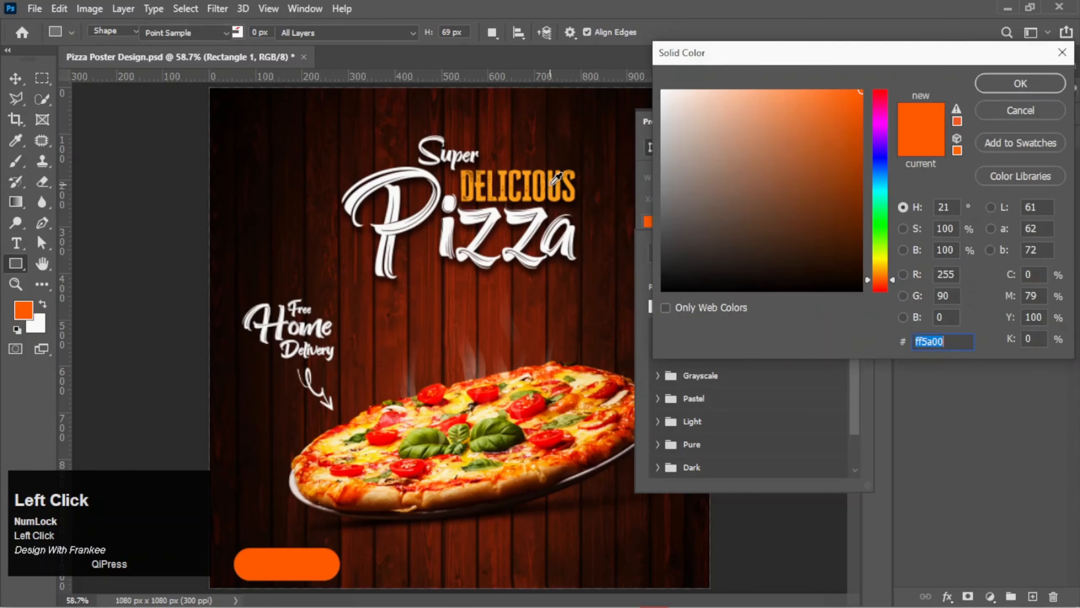
pyautogui.click(553, 181)
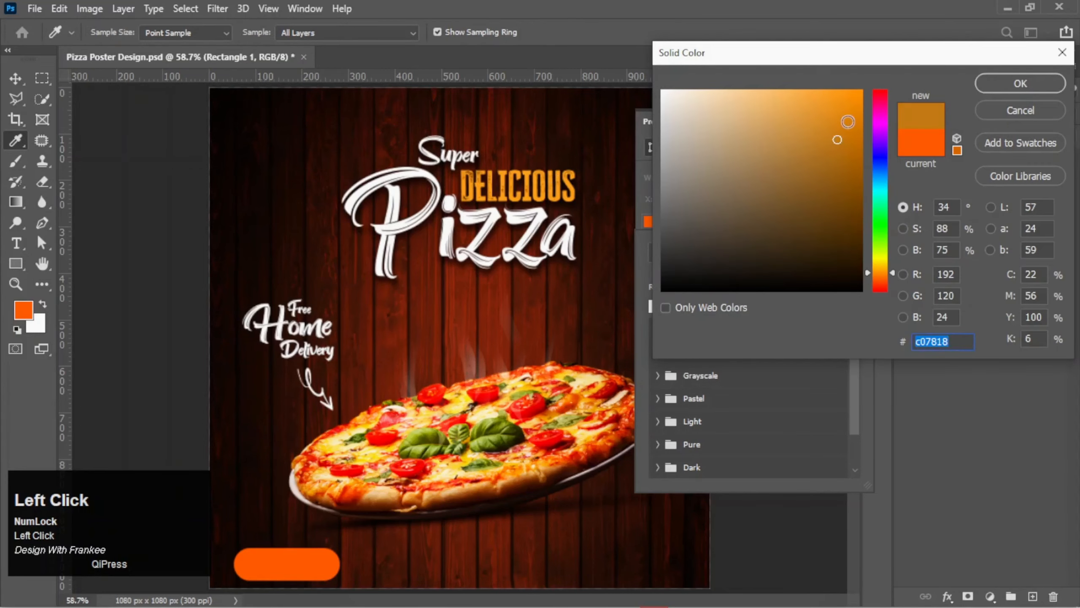
pyautogui.moveTo(842, 113); pyautogui.dragTo(838, 86)
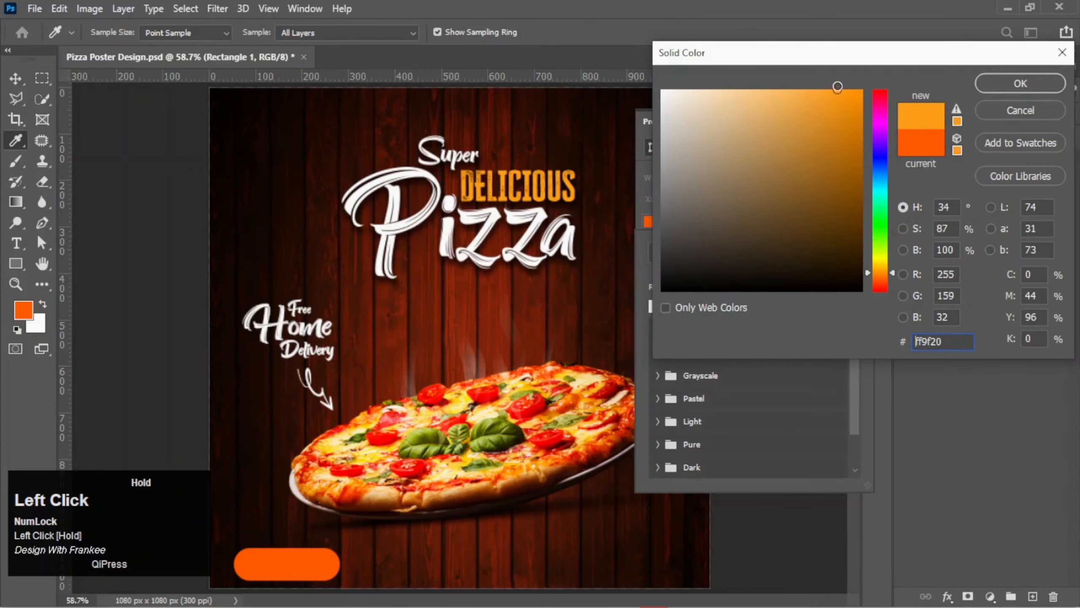
pyautogui.click(1000, 86)
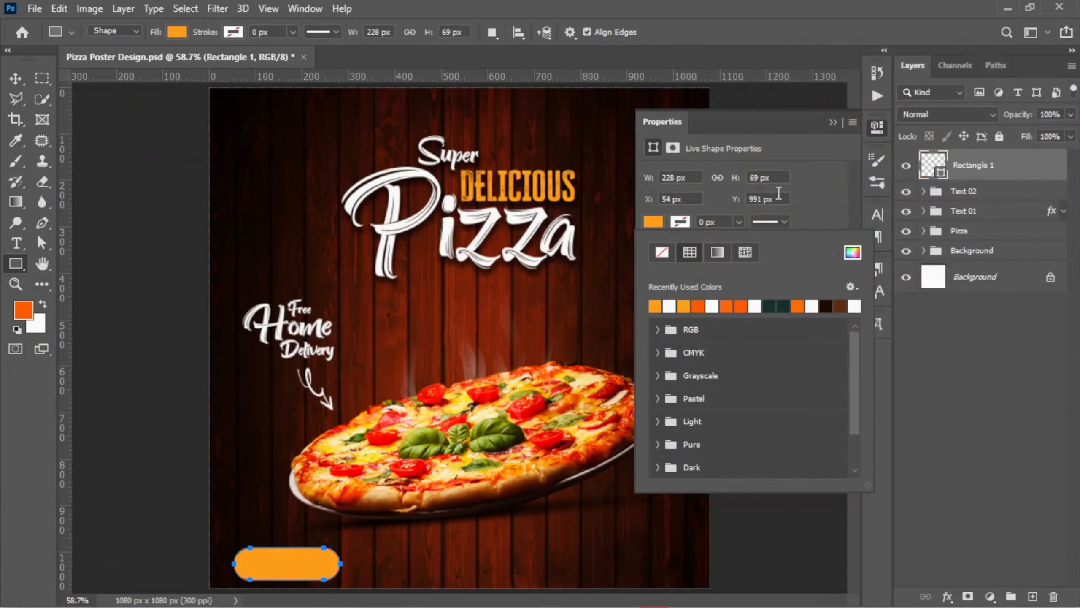
# Set the rounded rectangle's fill color to ff9200.
pyautogui.click(852, 252)
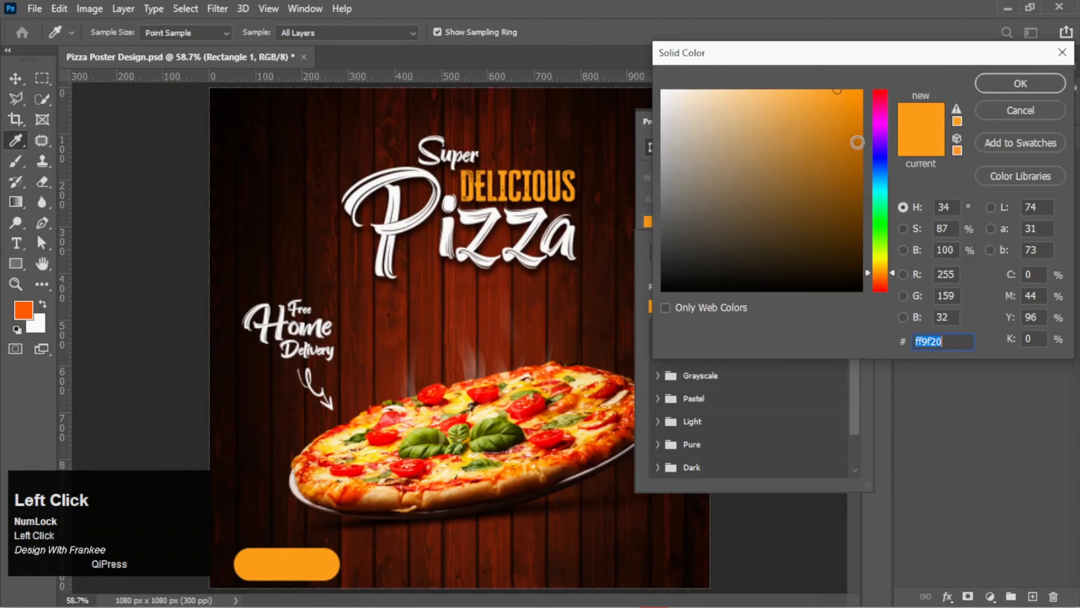
pyautogui.write('ff9200')
pyautogui.click(993, 88)
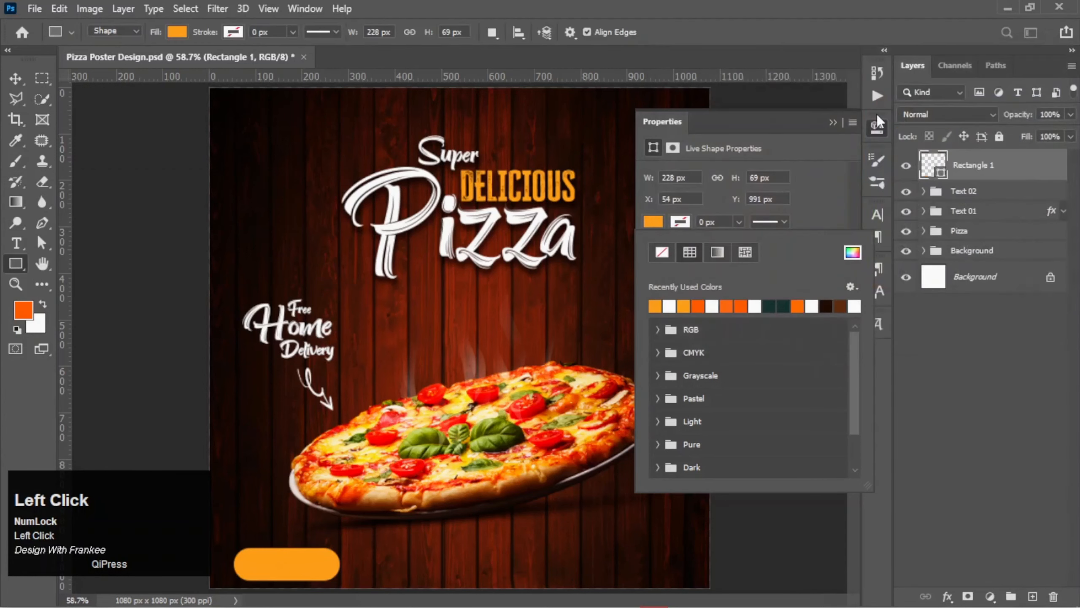
pyautogui.click(828, 125)
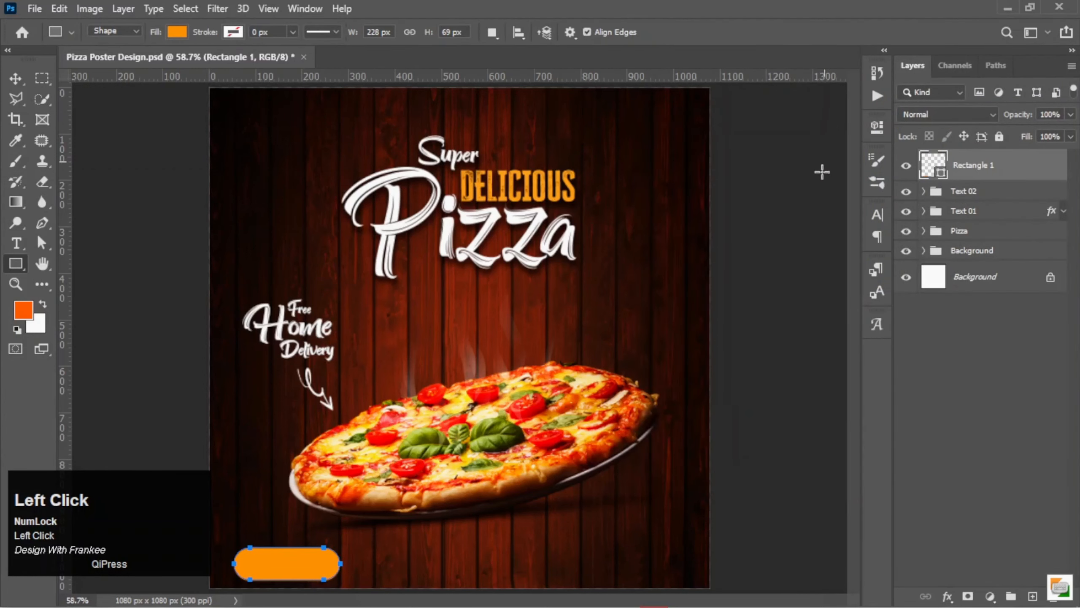
pyautogui.press('v')
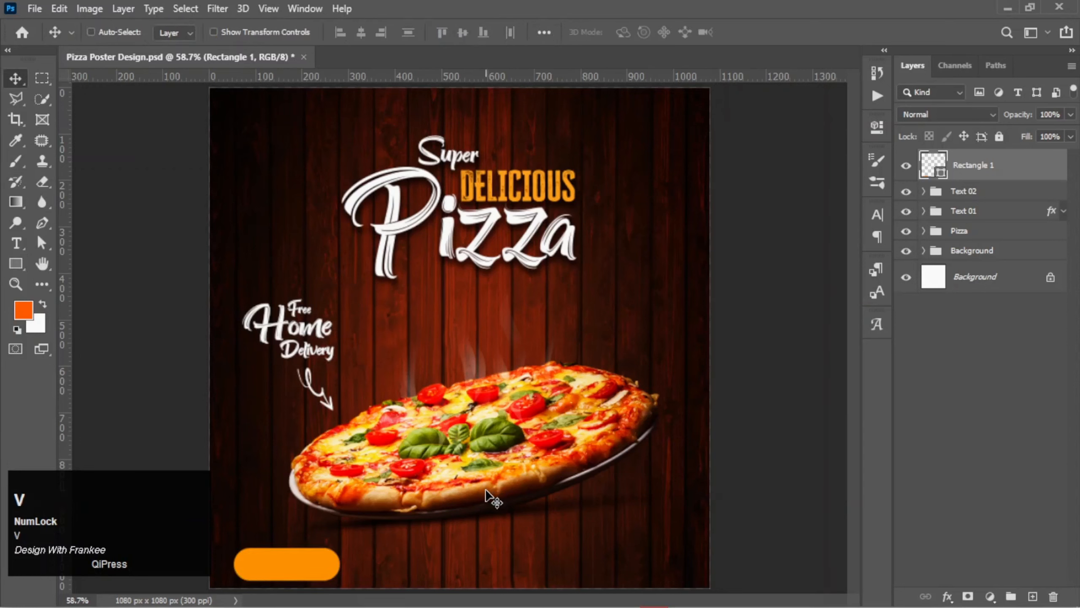
# Add an "ORDER NOW" text line below the pizza and set its font to Montserrat Black.
pyautogui.press('t')
pyautogui.click(429, 555)
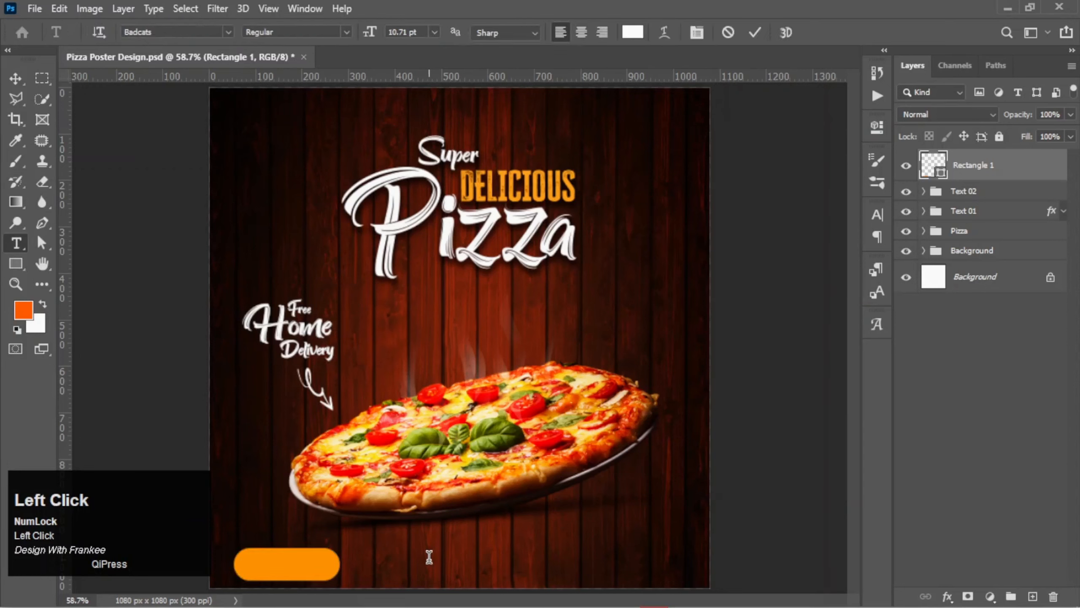
pyautogui.write('O')
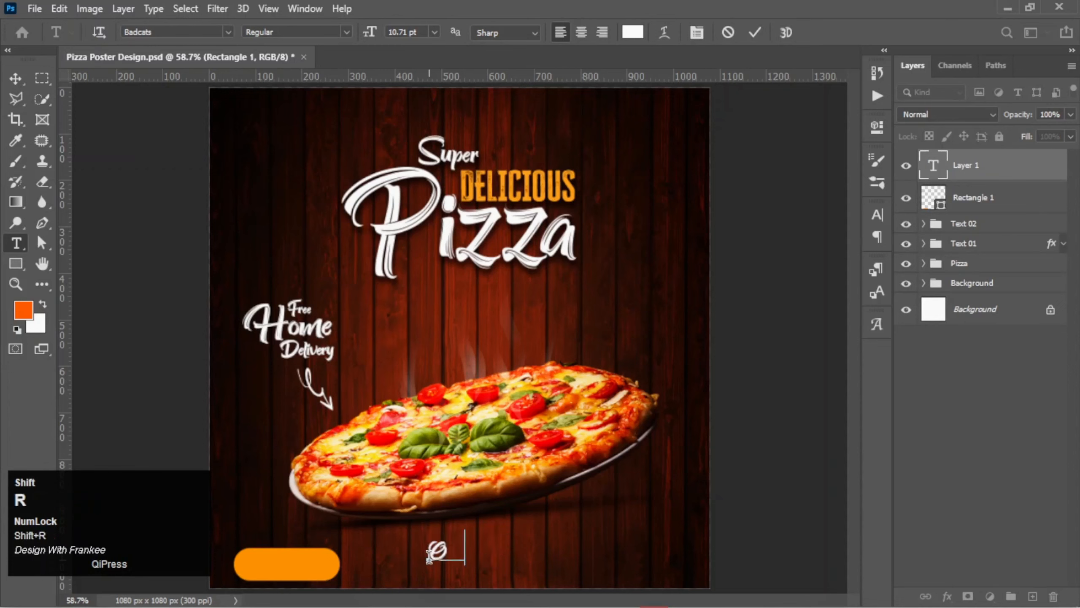
pyautogui.write('RDER NOW')
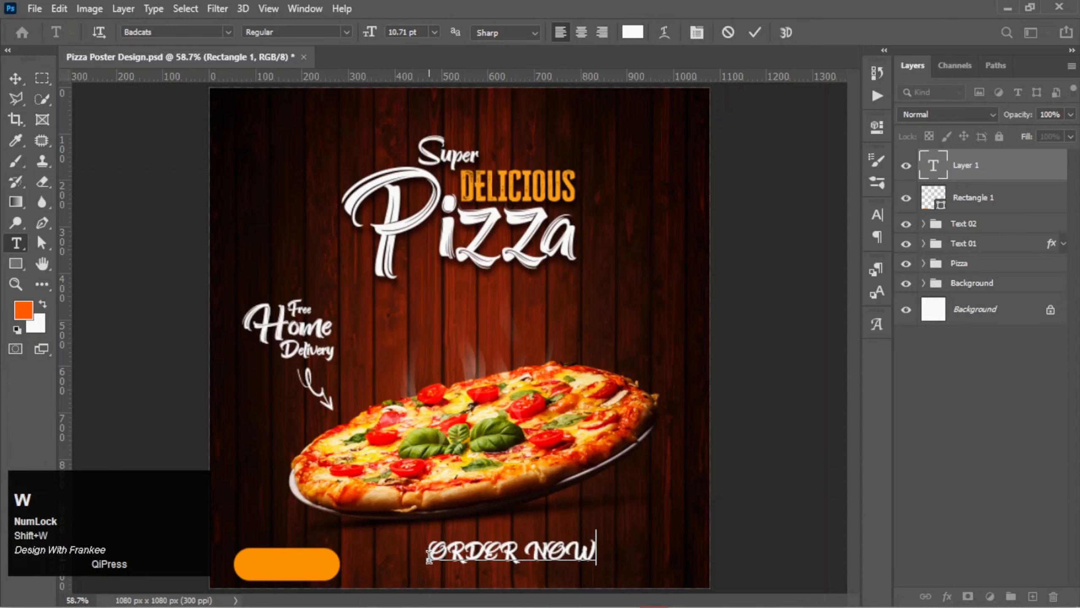
pyautogui.hotkey('ctrl', 'a')
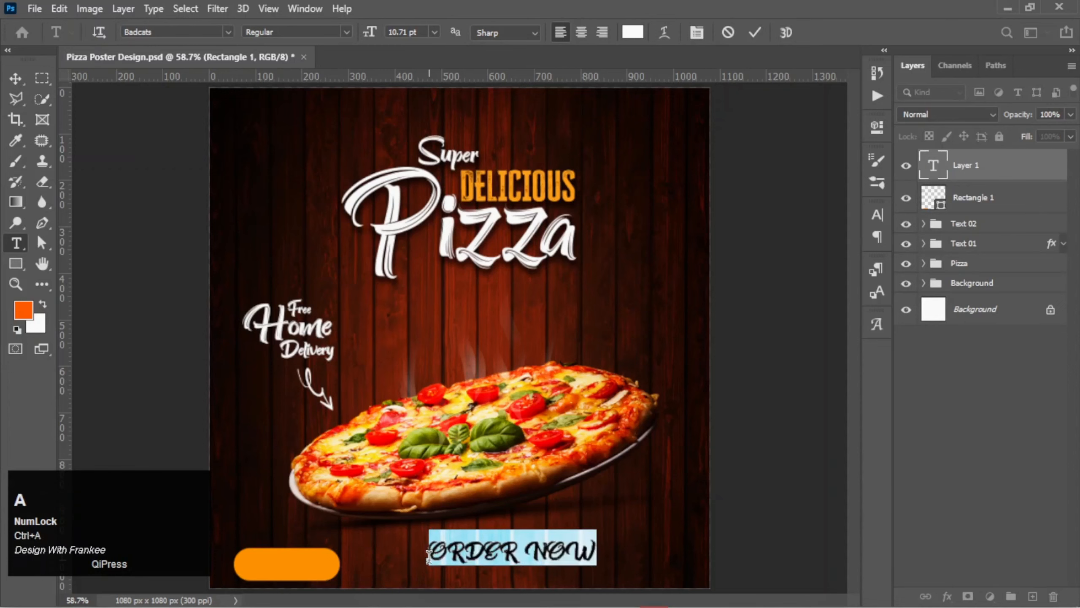
pyautogui.click(228, 33)
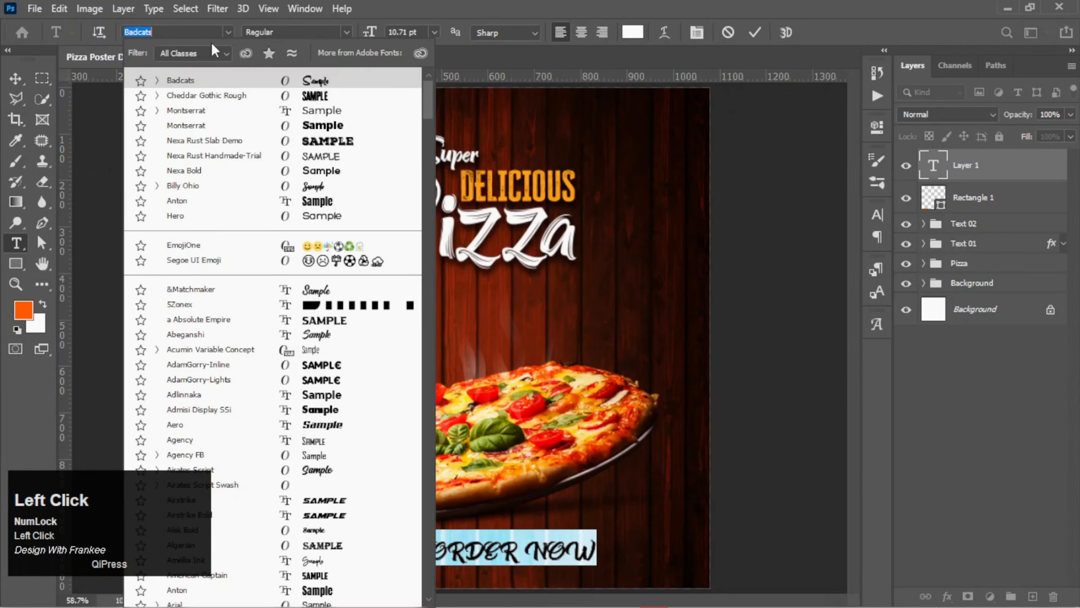
pyautogui.click(199, 126)
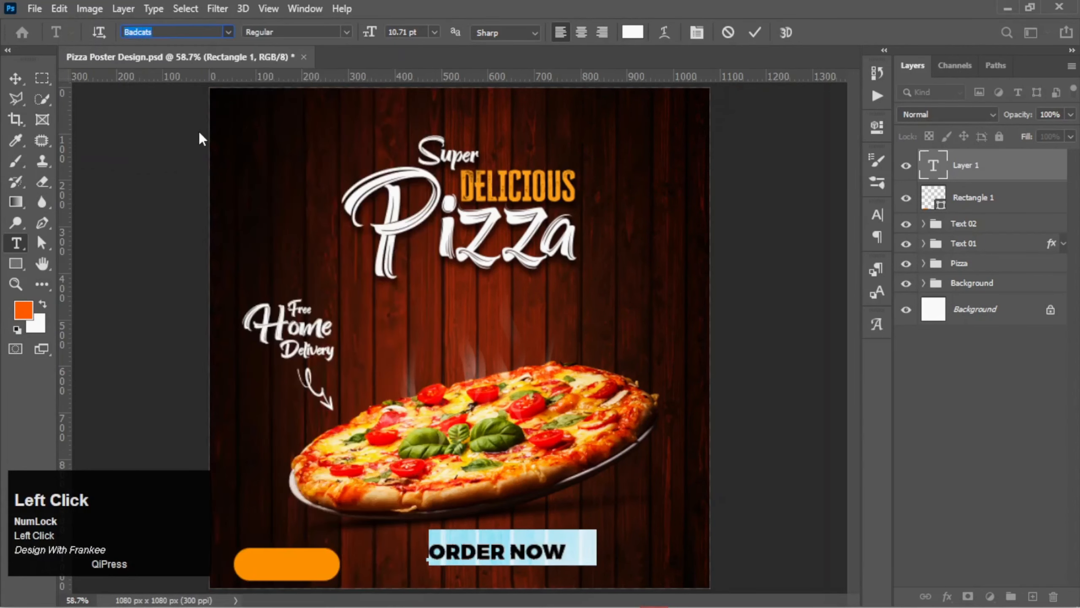
# Set the "ORDER NOW" text color to black, 000000.
pyautogui.click(632, 32)
pyautogui.moveTo(721, 251); pyautogui.dragTo(651, 300)
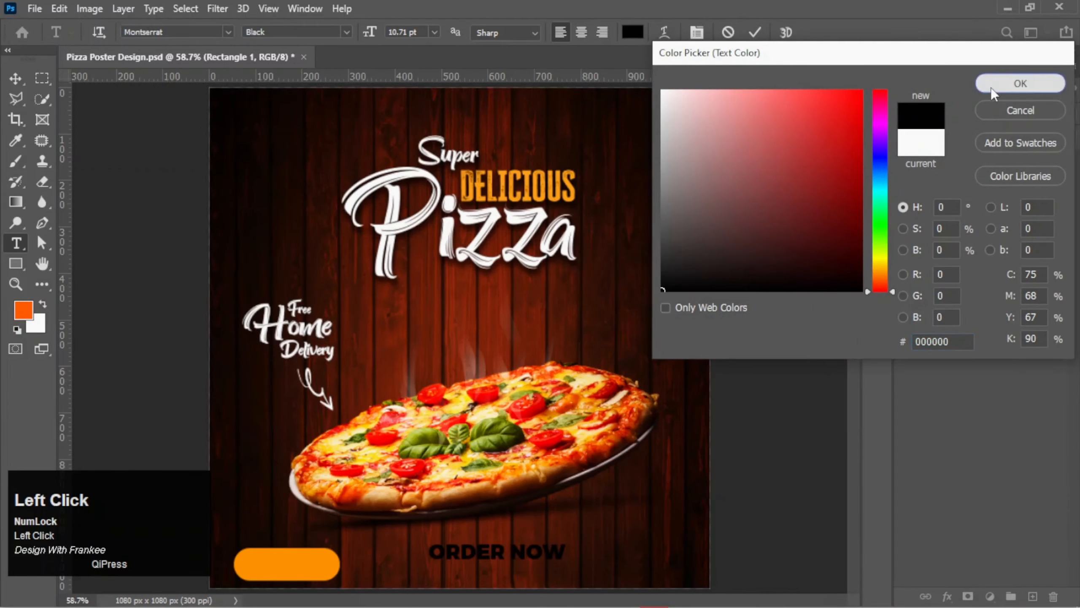
pyautogui.click(991, 86)
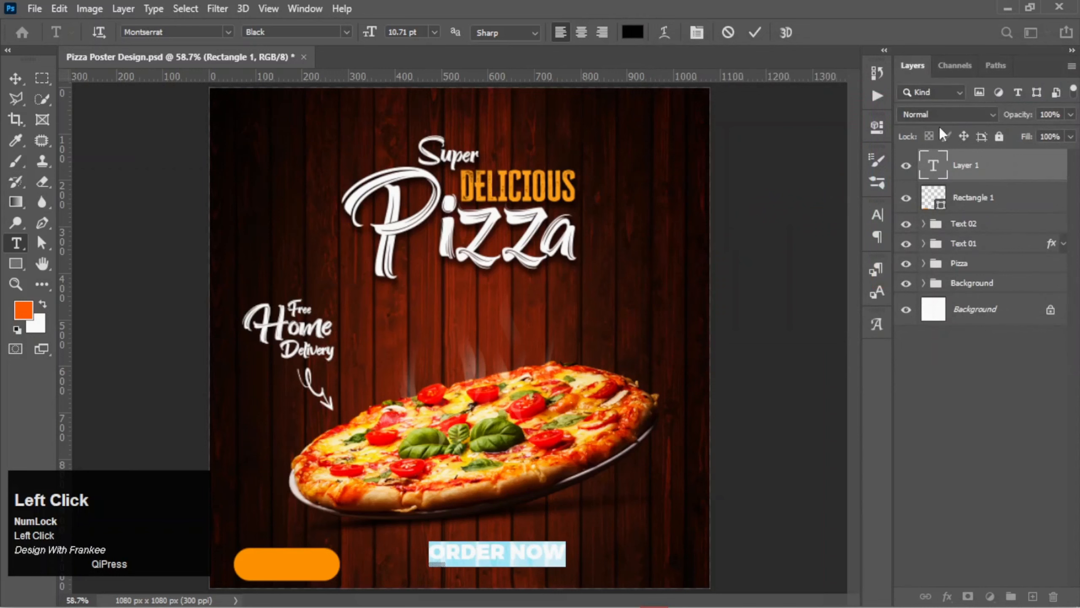
pyautogui.click(754, 32)
# Move the "ORDER NOW" text onto the orange rounded rectangle and scale it down to about 68.35% so it fits inside.
pyautogui.press('v')
pyautogui.moveTo(502, 562); pyautogui.dragTo(307, 570)
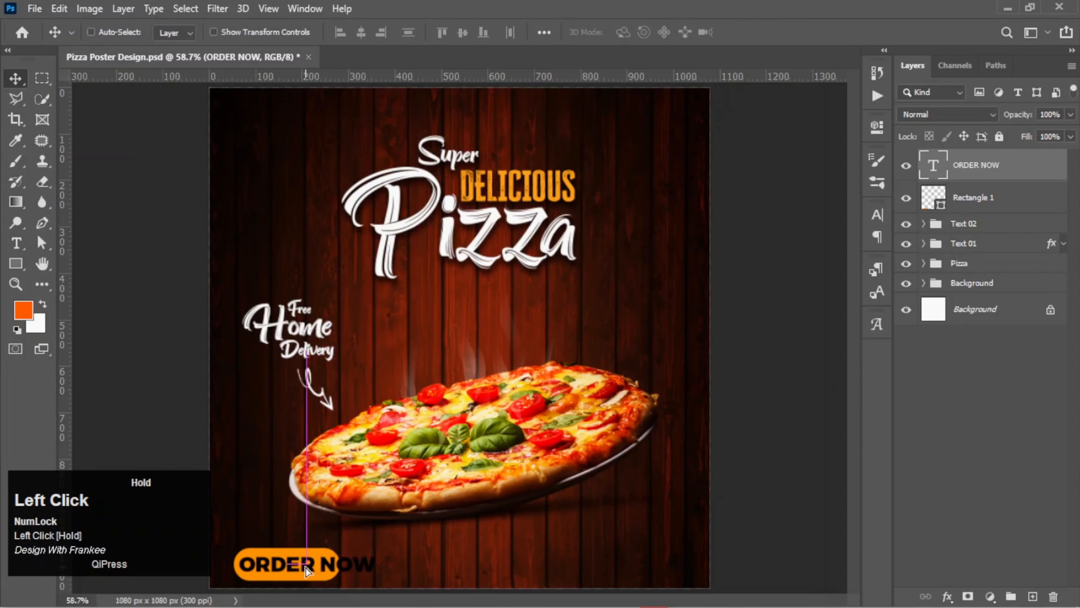
pyautogui.hotkey('ctrl', 't')
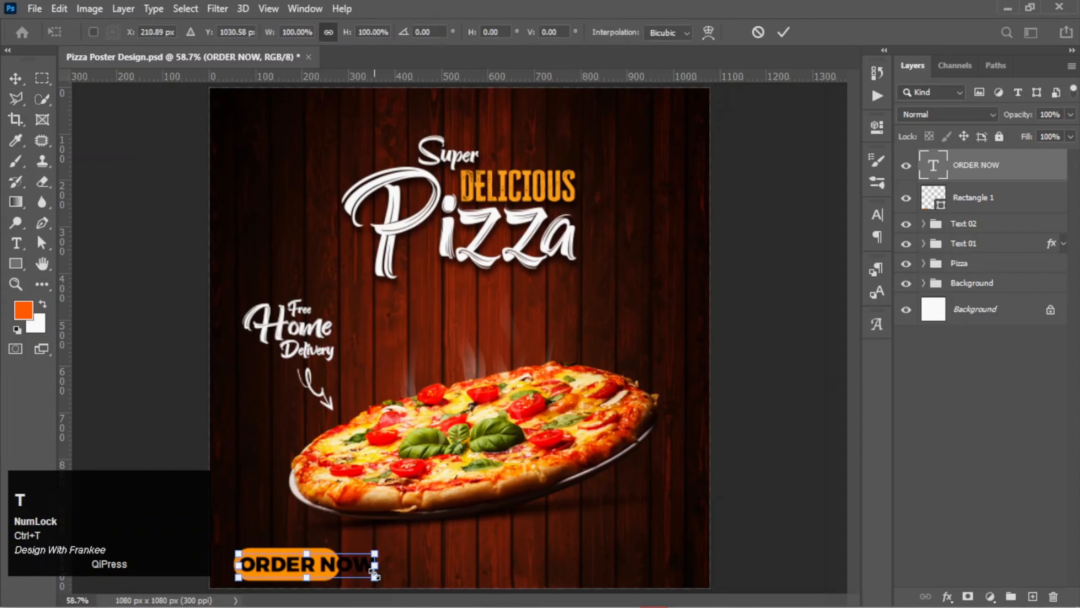
pyautogui.moveTo(376, 577); pyautogui.dragTo(333, 572)
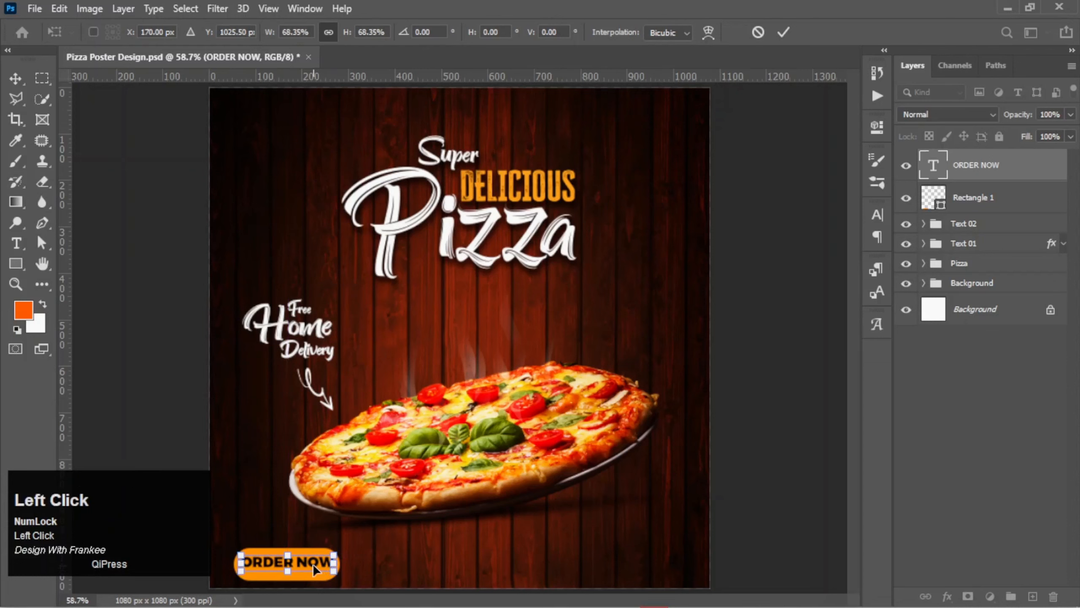
pyautogui.doubleClick(312, 564)
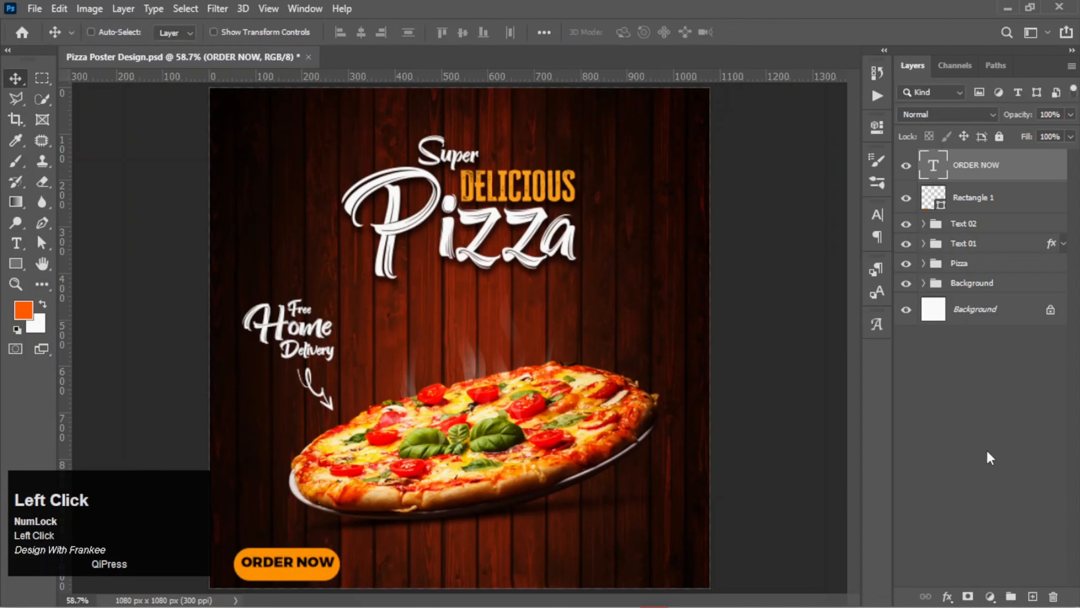
# Align the "ORDER NOW" text and the orange rectangle on their horizontal and vertical centers.
pyautogui.keyDown('shift'); pyautogui.click(985, 200); pyautogui.keyUp('shift')
pyautogui.click(362, 32)
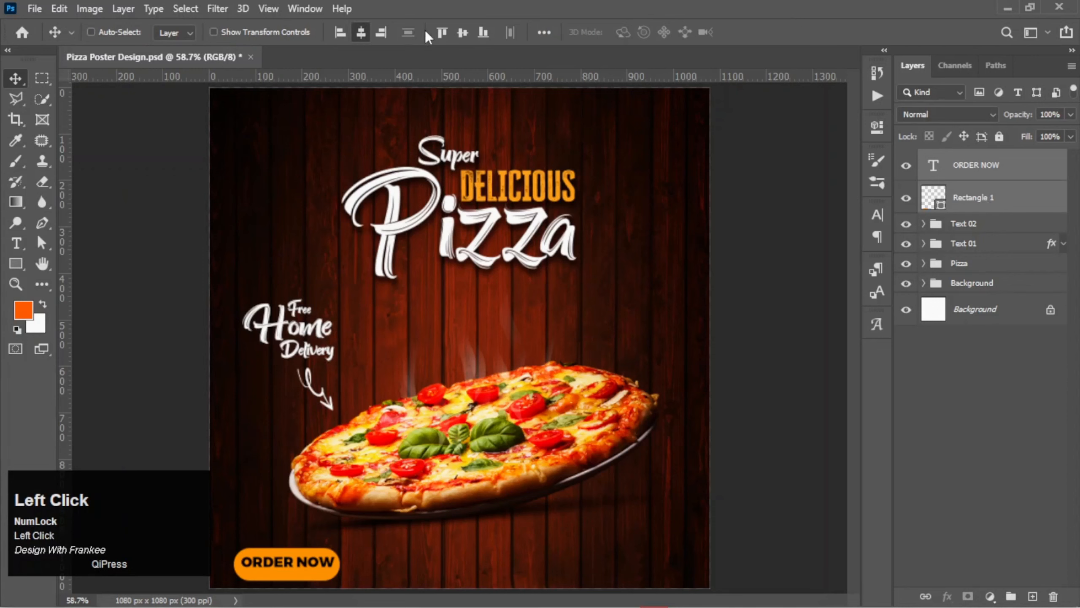
pyautogui.click(462, 32)
pyautogui.click(915, 400)
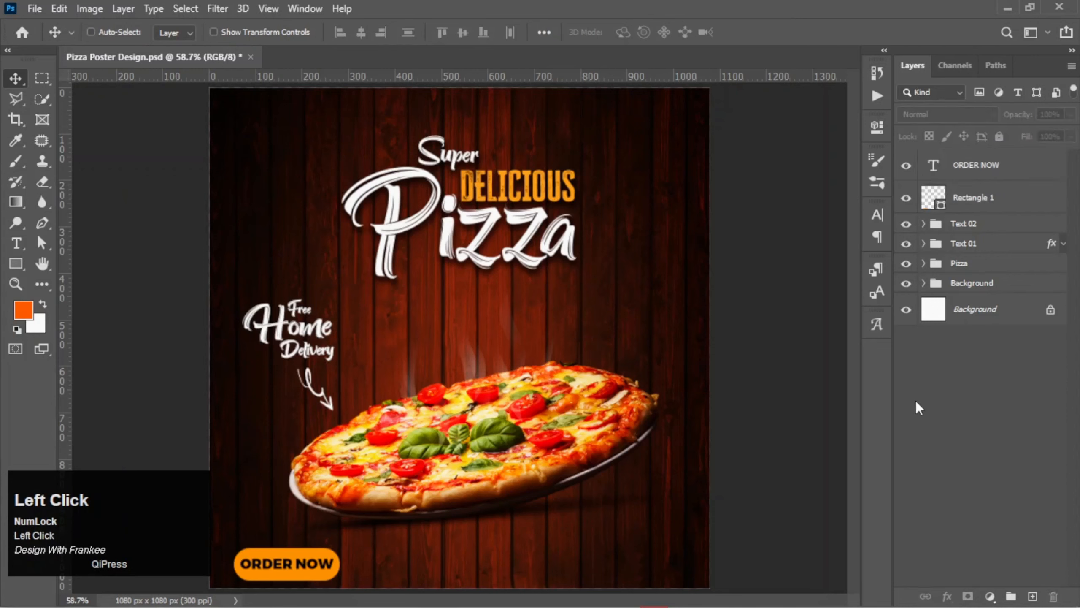
# Reduce only the height of the orange rectangle around its center to about 73.52%, keeping its width at 100%.
pyautogui.click(965, 211)
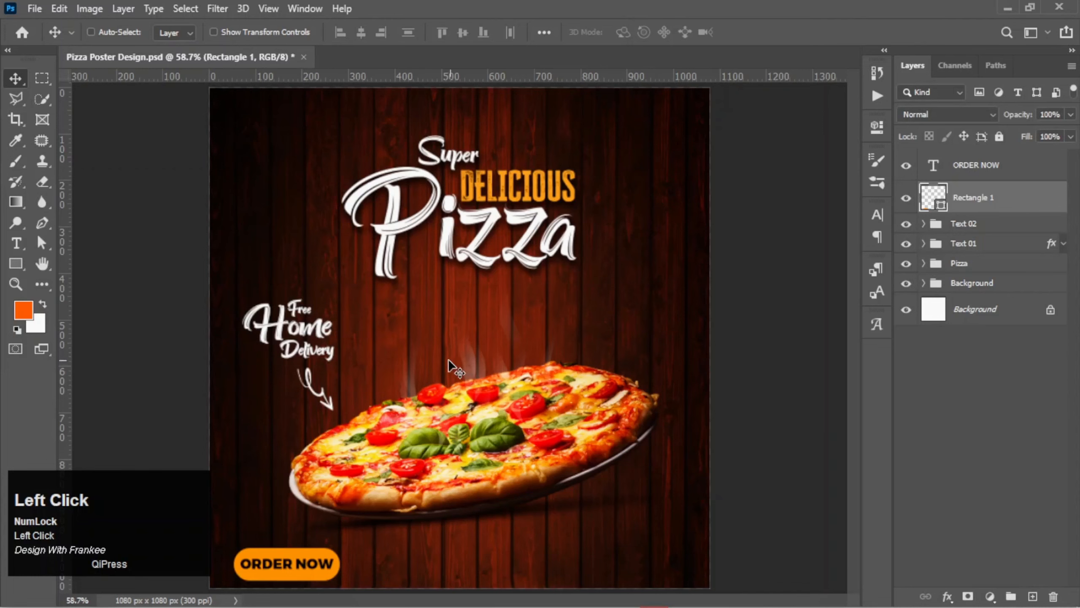
pyautogui.scroll(3, 324, 488)
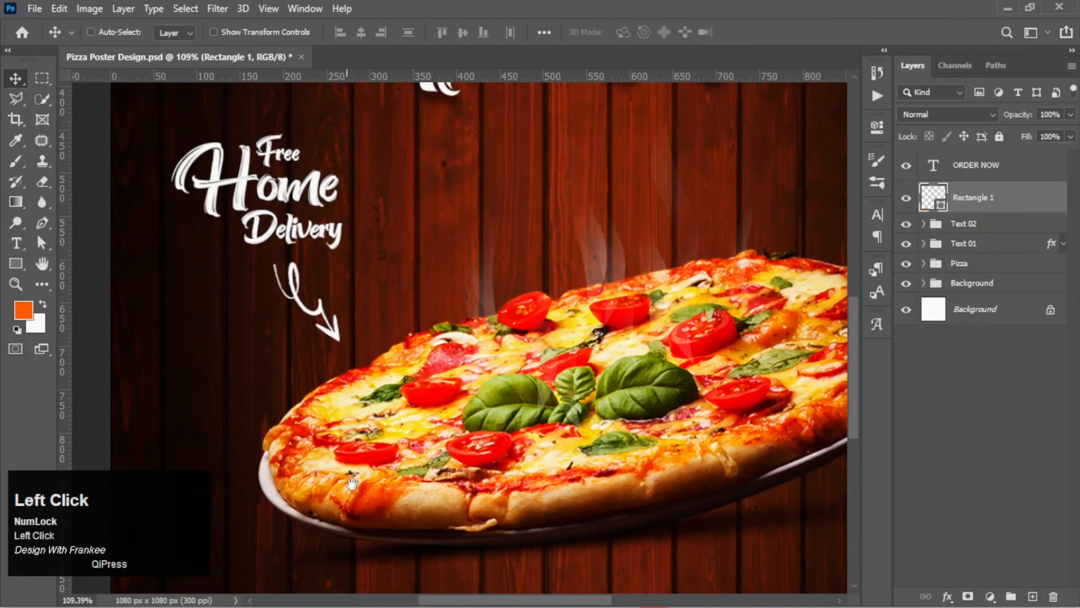
pyautogui.moveTo(352, 484); pyautogui.dragTo(374, 326)
pyautogui.hotkey('ctrl', 't')
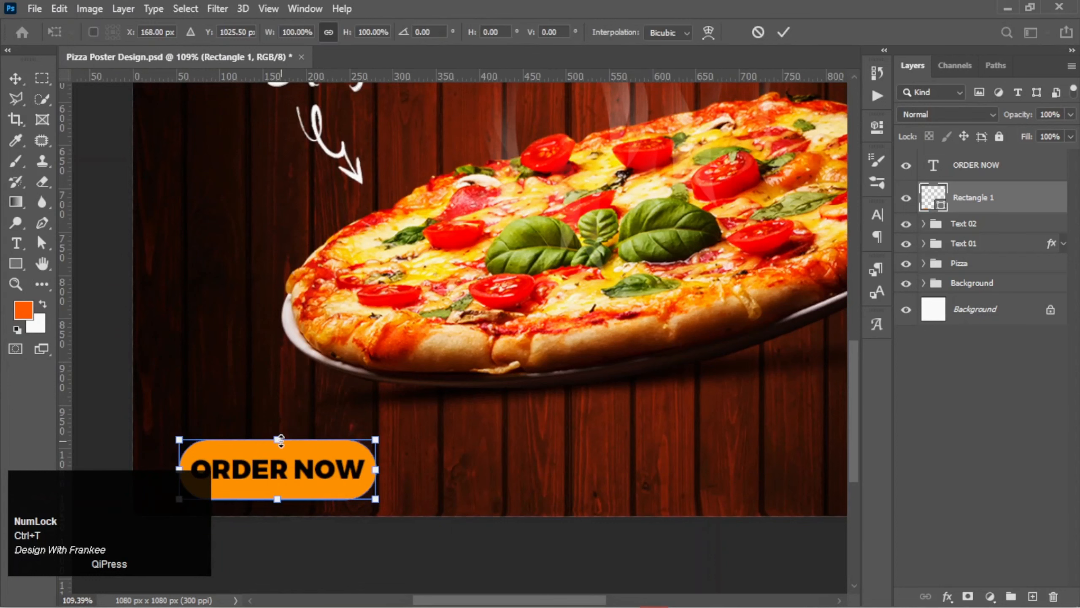
pyautogui.moveTo(279, 441); pyautogui.dragTo(279, 448)
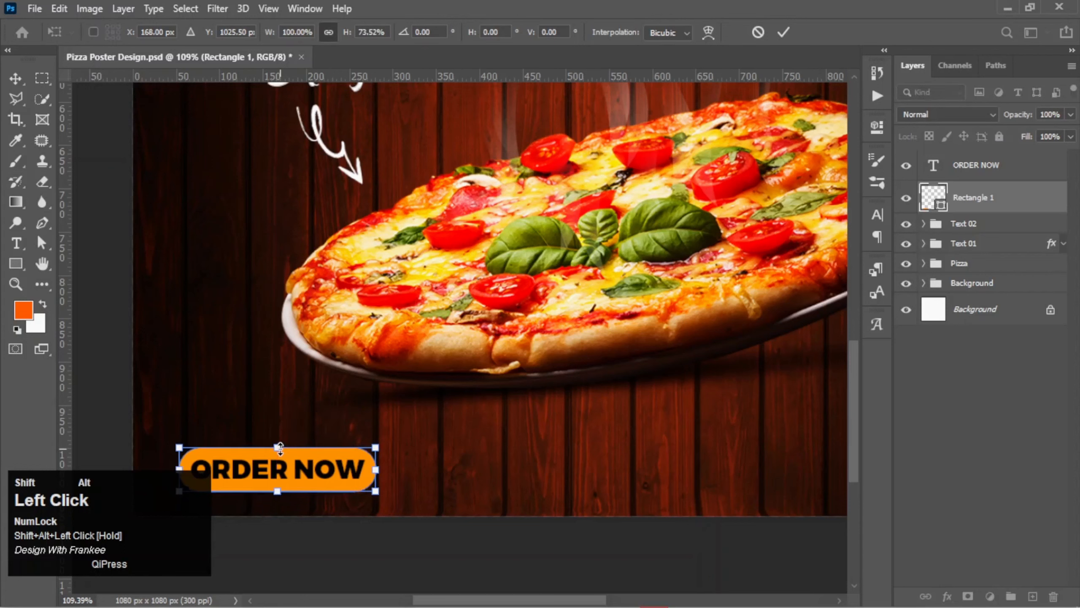
pyautogui.doubleClick(281, 471)
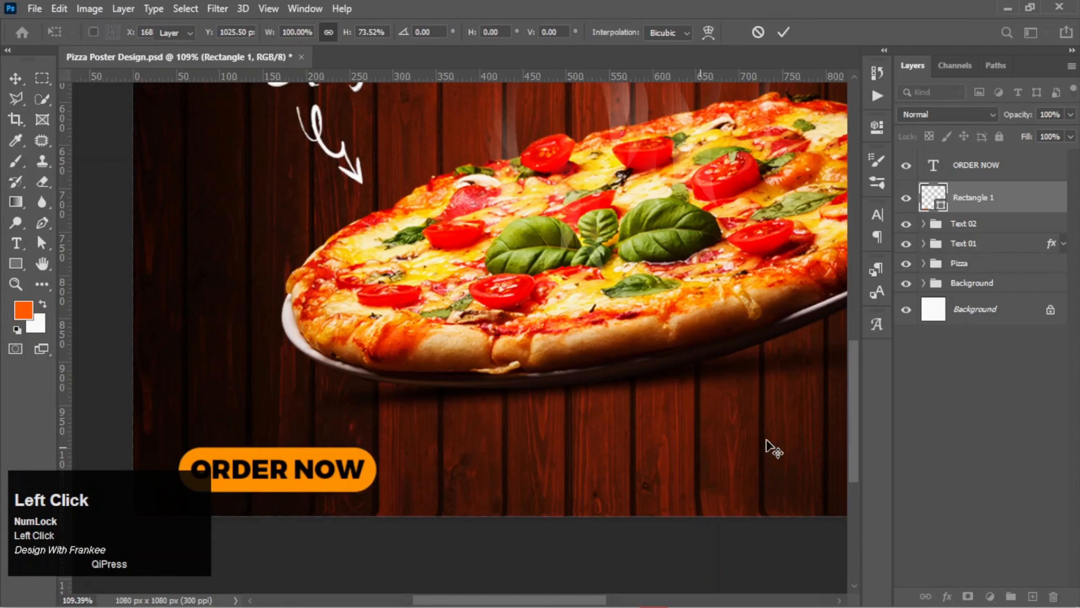
pyautogui.keyDown('ctrl'); pyautogui.click(991, 175); pyautogui.keyUp('ctrl')
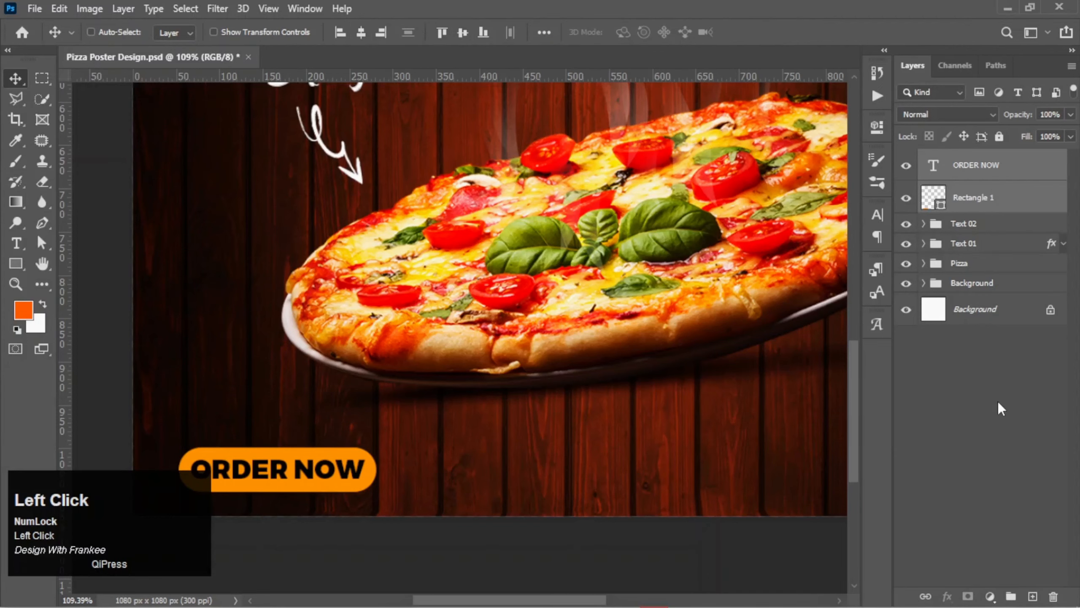
pyautogui.click(973, 403)
pyautogui.hotkey('ctrl', '0')
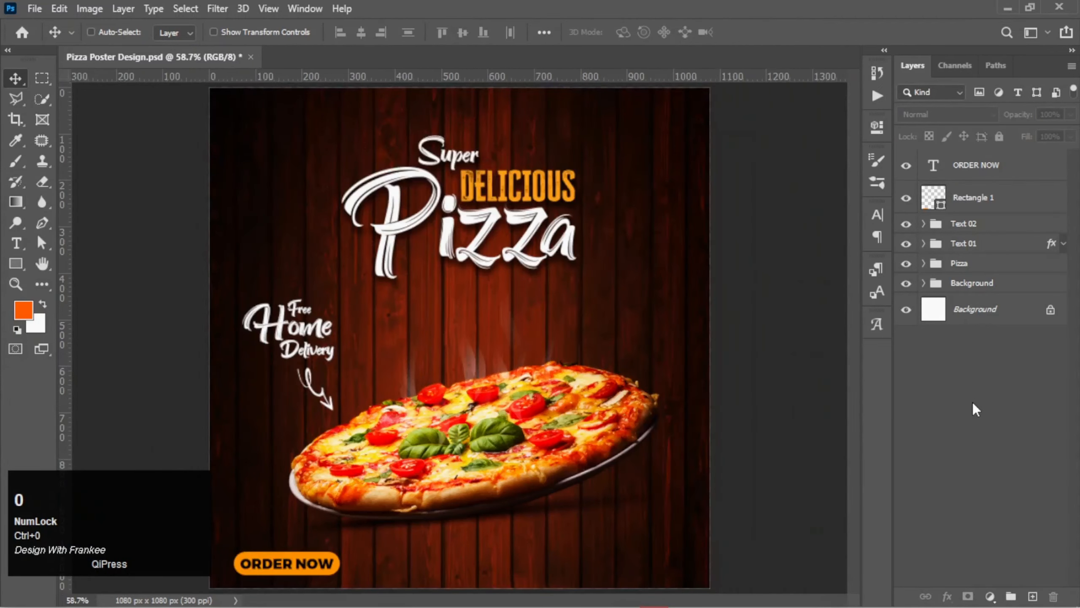
# Duplicate the "ORDER NOW" text to the poster's bottom-right corner and replace the copy's wording with the placeholder phone number.
pyautogui.keyDown('ctrl'); pyautogui.click(298, 565); pyautogui.keyUp('ctrl')
pyautogui.moveTo(301, 564); pyautogui.dragTo(643, 559)
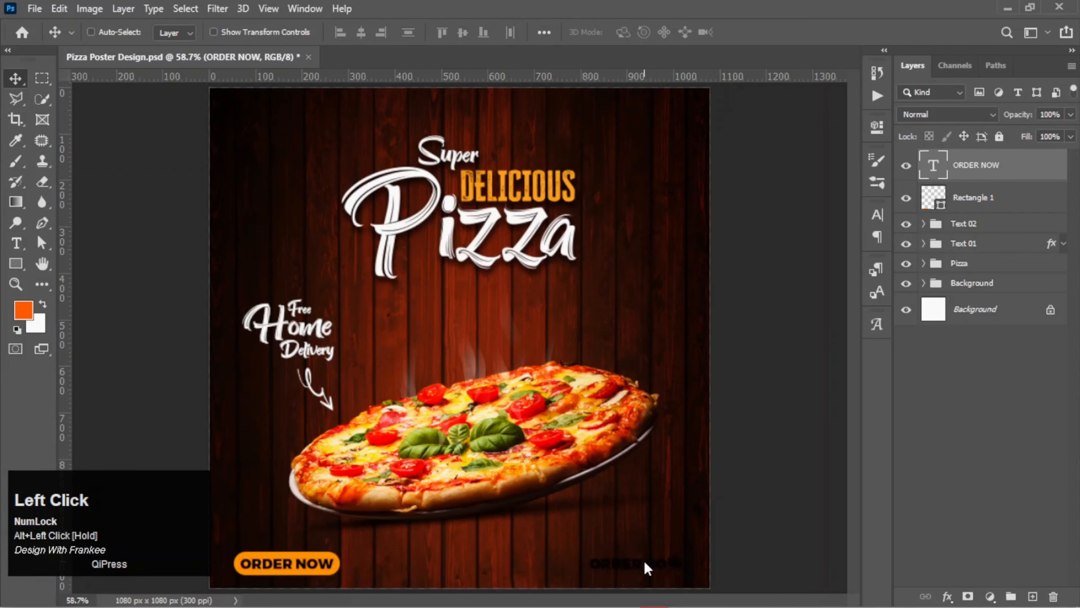
pyautogui.doubleClick(643, 560)
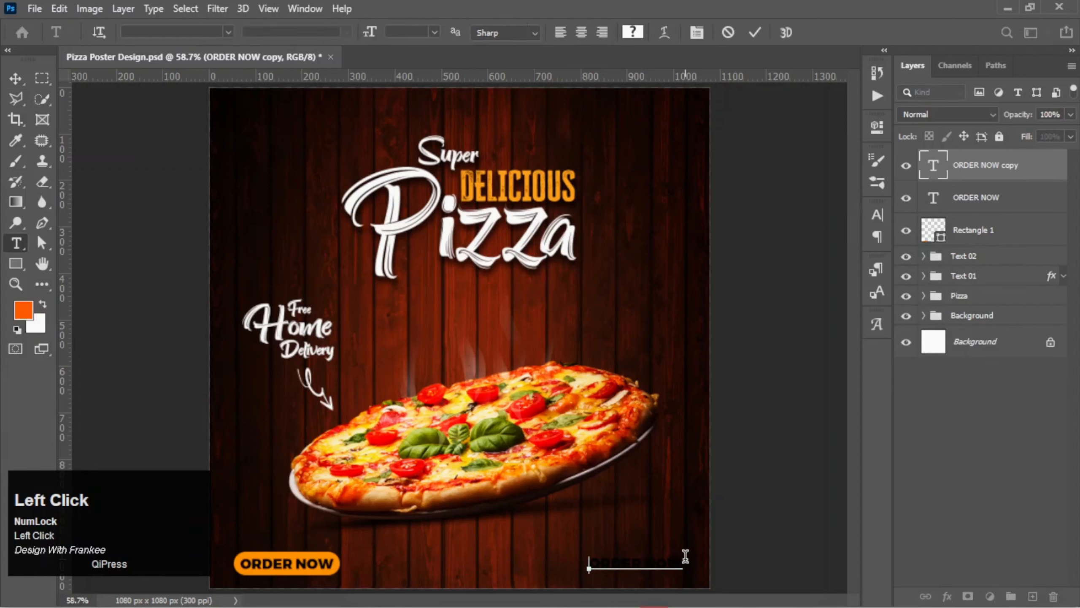
pyautogui.press('Right')
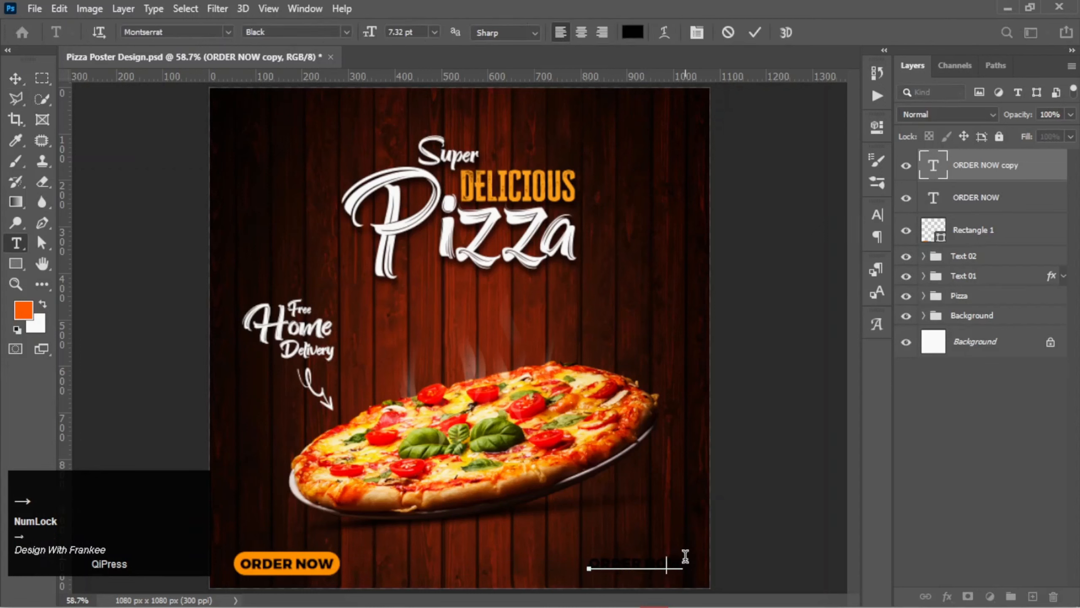
pyautogui.press('BackSpace')
pyautogui.press('BackSpace')
pyautogui.press('BackSpace')
pyautogui.press('BackSpace')
pyautogui.press('BackSpace')
pyautogui.press('BackSpace')
pyautogui.press('BackSpace')
pyautogui.press('BackSpace')
pyautogui.press('BackSpace')
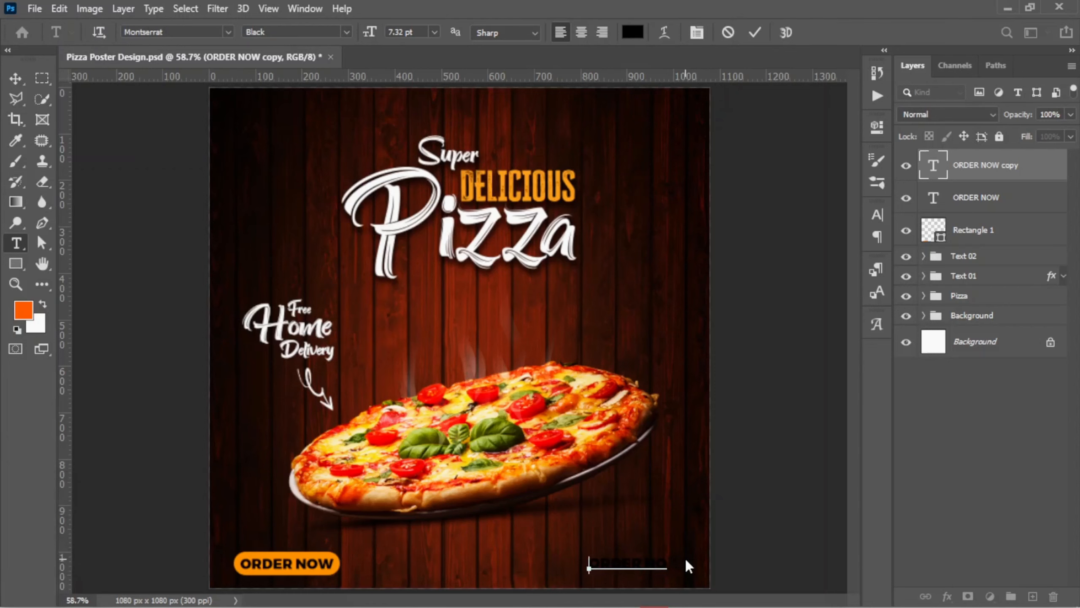
pyautogui.write('12')
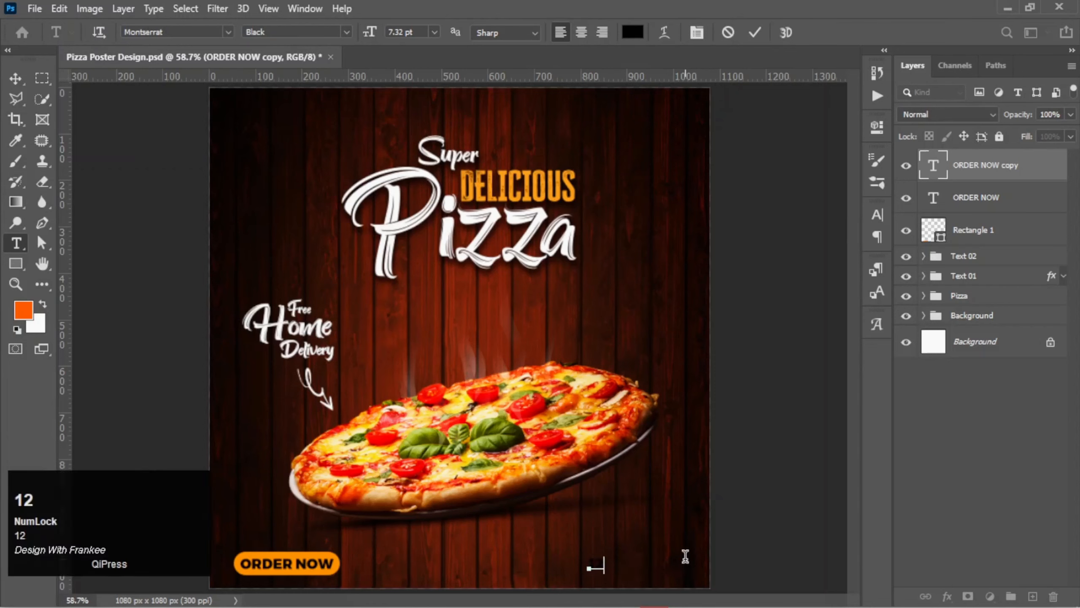
pyautogui.write('3-456')
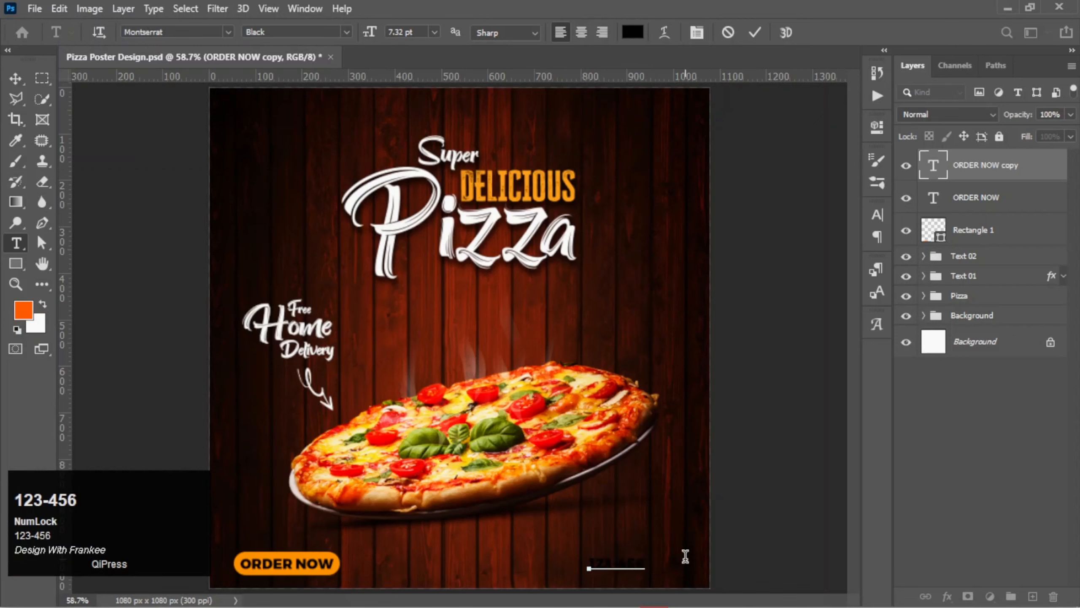
pyautogui.write('-')
pyautogui.write('789')
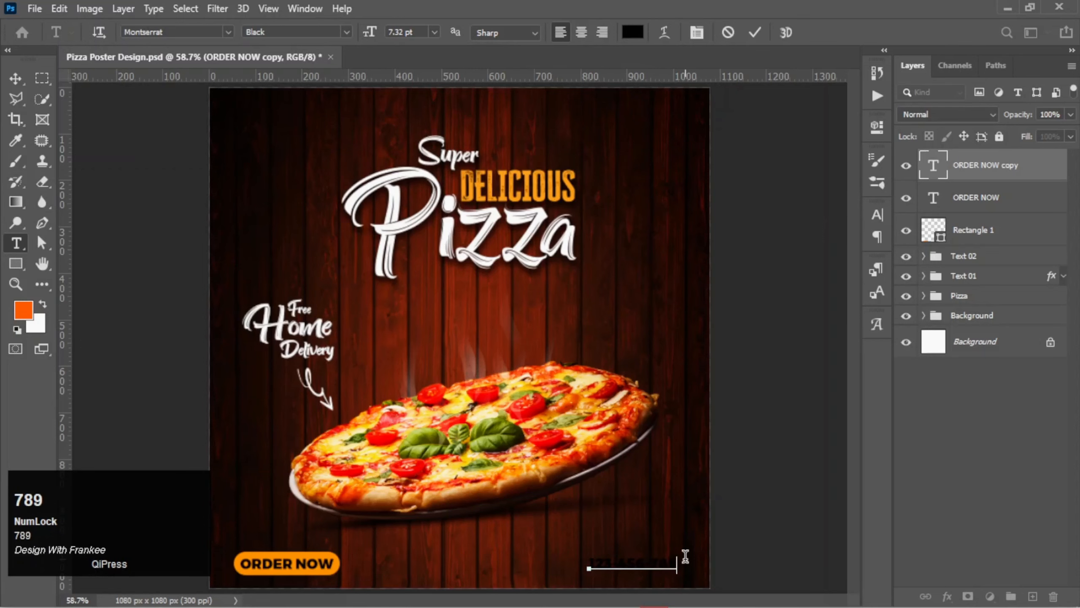
# Color the phone number text with a brightened orange, ff9d18, sampled from the "DELICIOUS" text.
pyautogui.hotkey('ctrl', 'a')
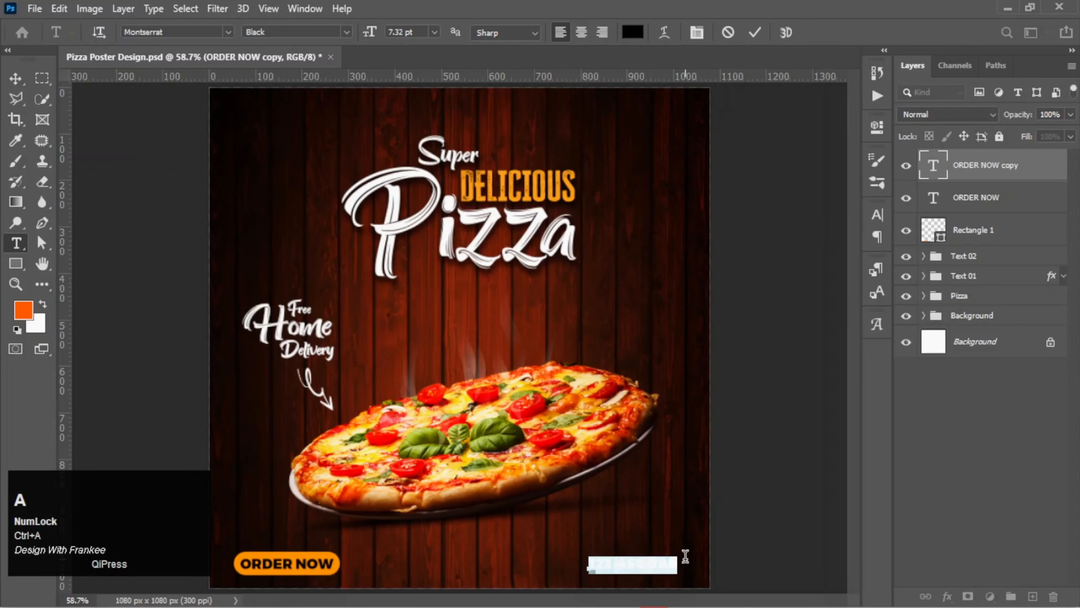
pyautogui.click(633, 38)
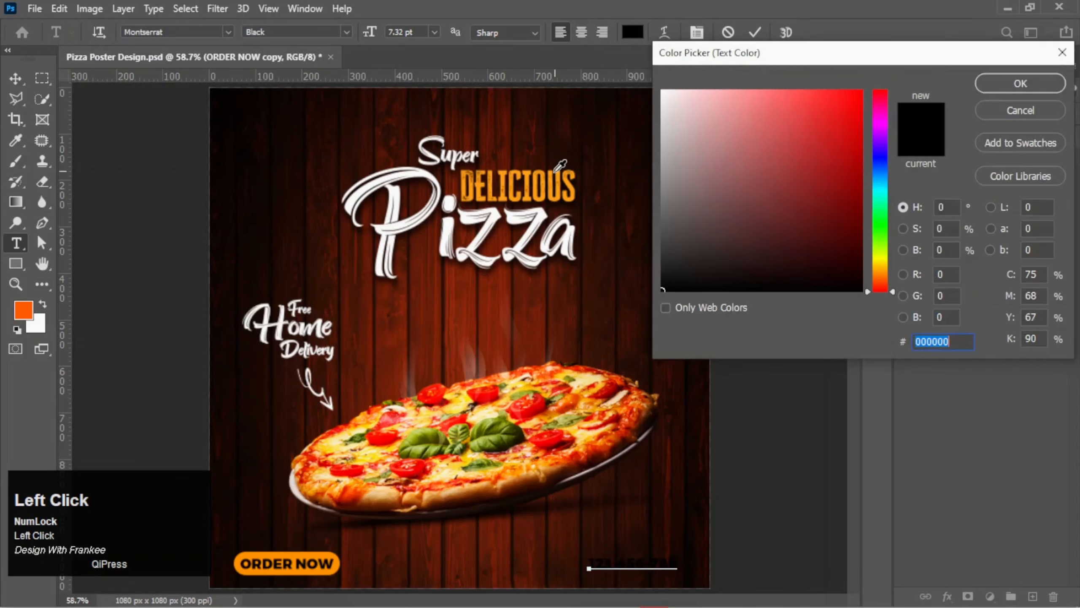
pyautogui.click(554, 174)
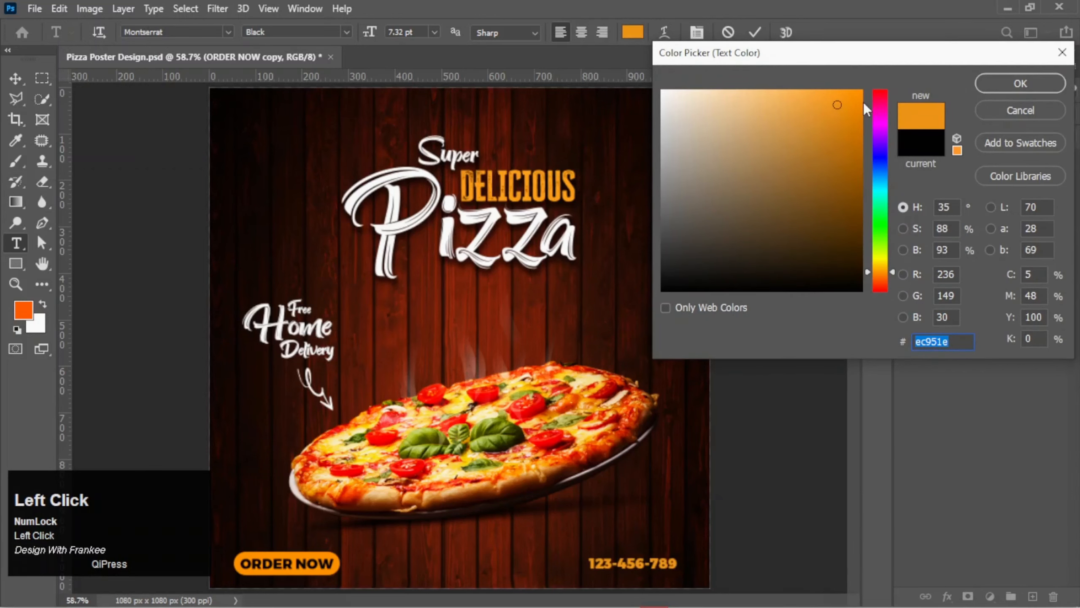
pyautogui.moveTo(838, 103); pyautogui.dragTo(844, 88)
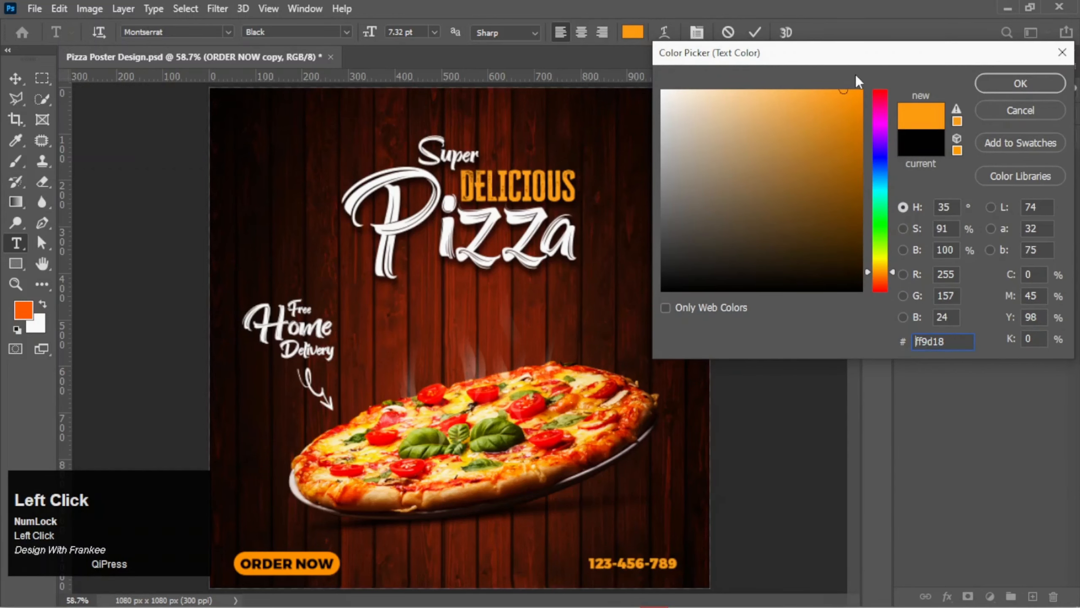
pyautogui.click(999, 87)
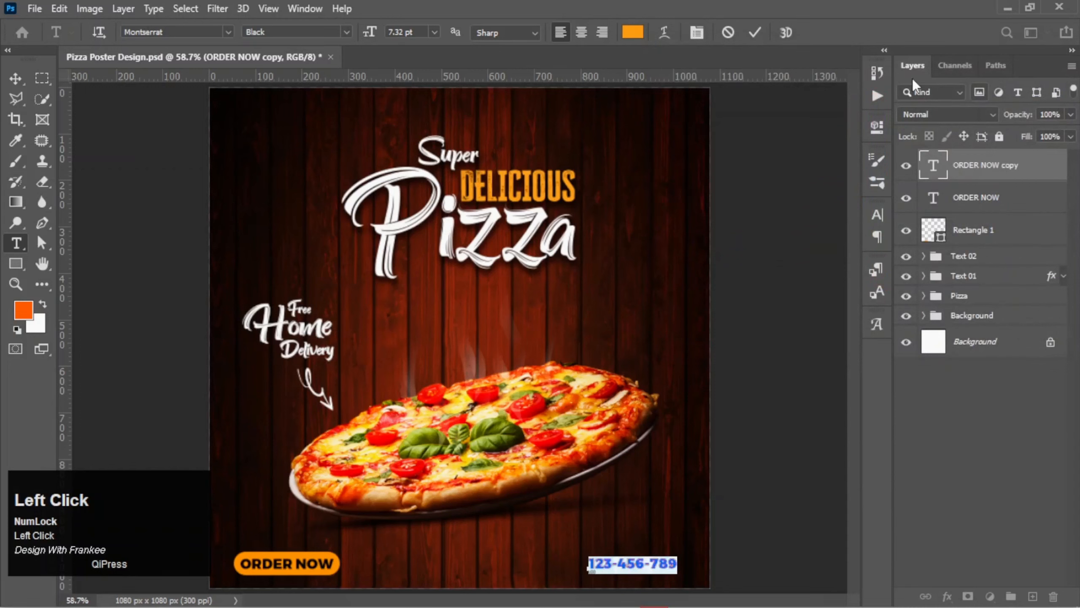
pyautogui.click(756, 33)
pyautogui.press('v')
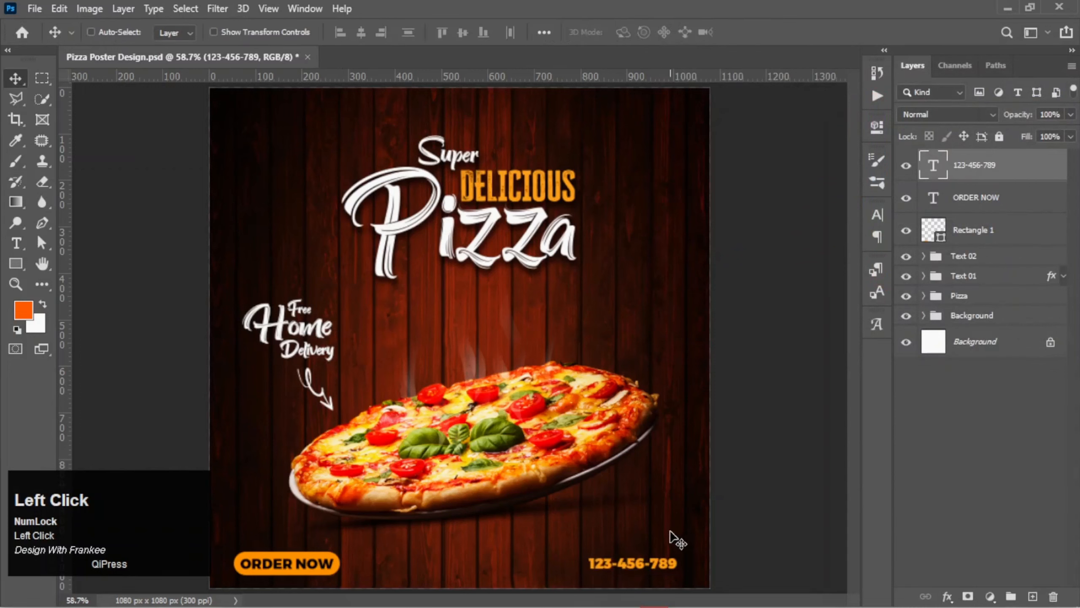
pyautogui.moveTo(643, 569); pyautogui.dragTo(637, 579)
pyautogui.doubleClick(634, 574)
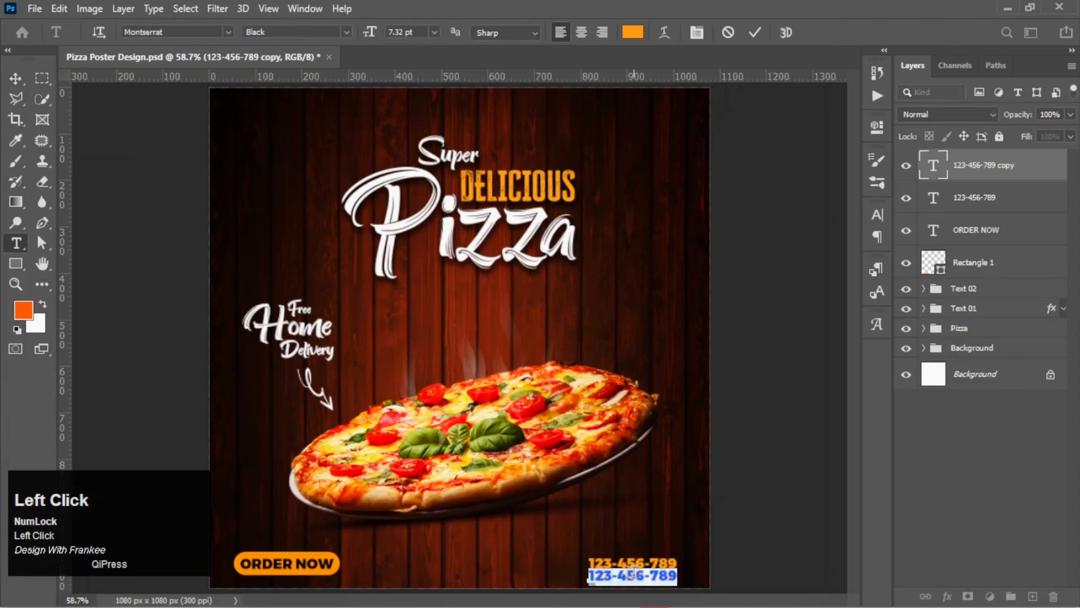
pyautogui.write('WW')
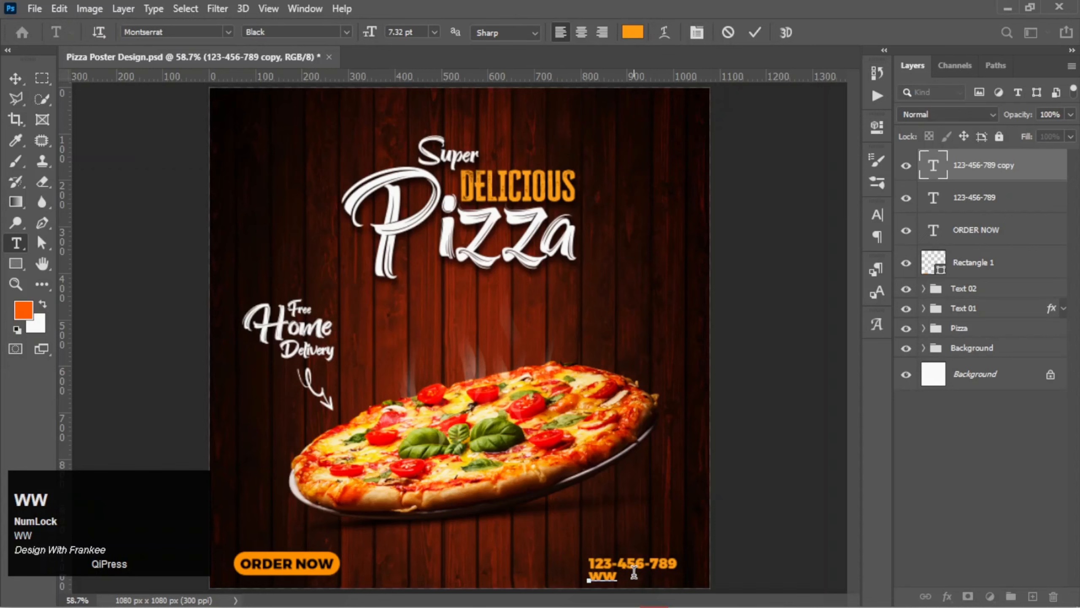
pyautogui.write('W.')
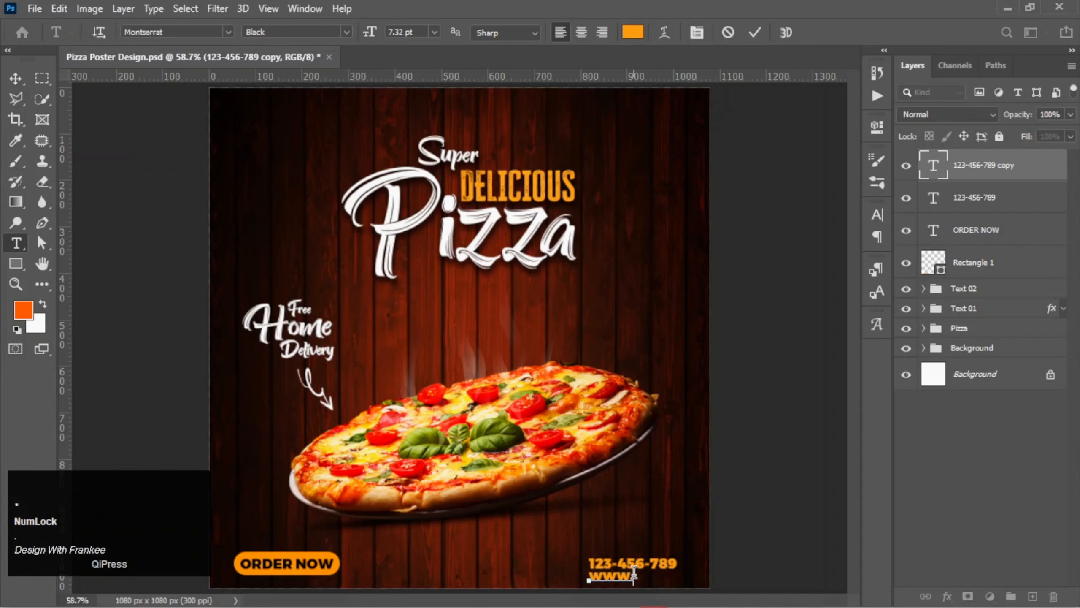
pyautogui.write('PIZ')
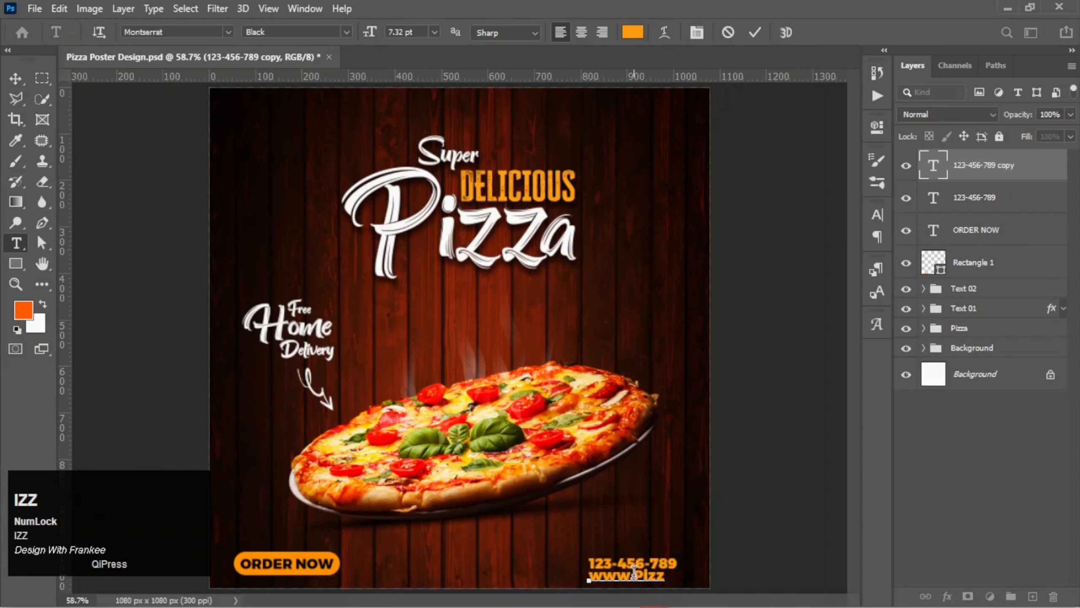
pyautogui.write('za.com')
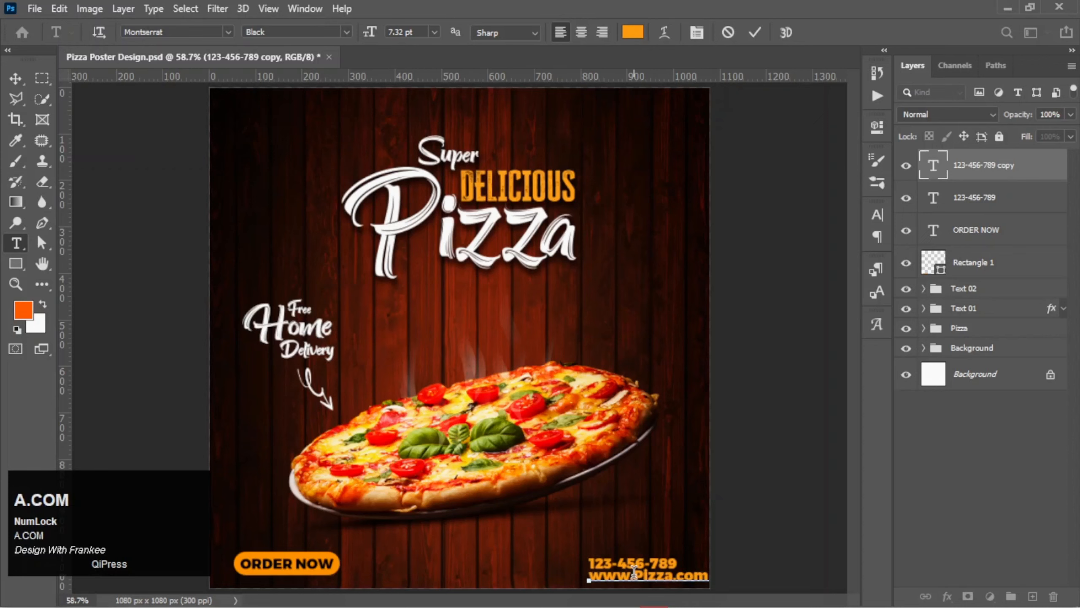
pyautogui.hotkey('ctrl', 'a')
pyautogui.click(633, 36)
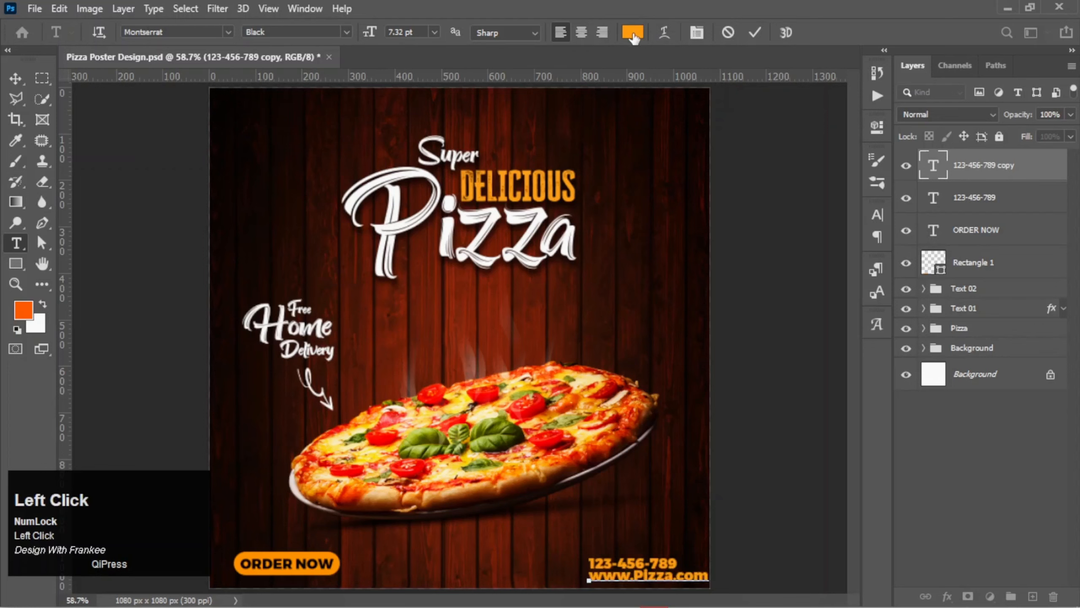
pyautogui.click(792, 105)
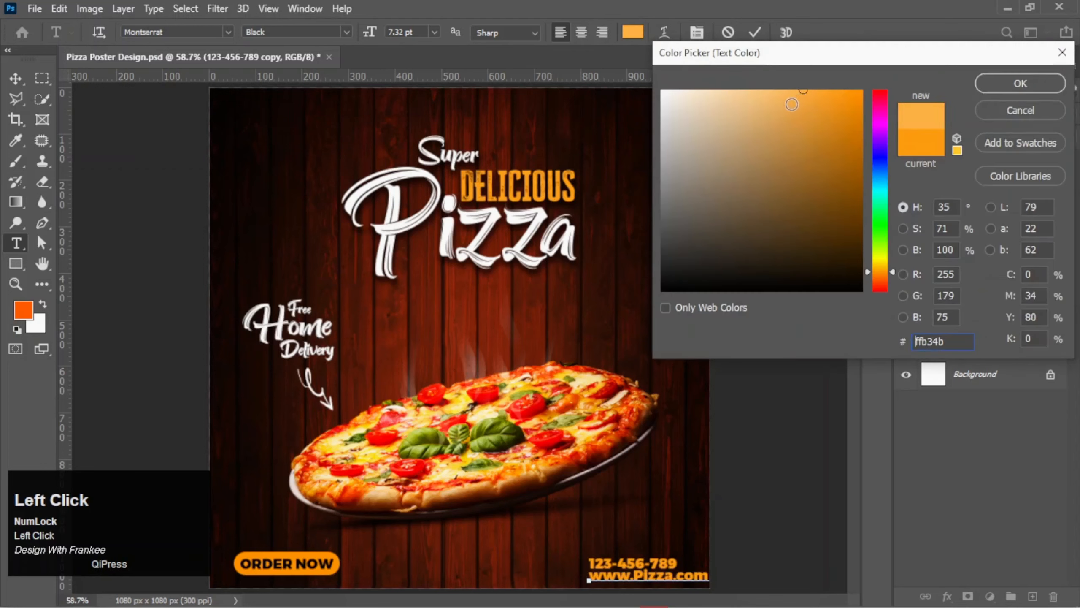
pyautogui.click(788, 88)
pyautogui.moveTo(788, 88); pyautogui.dragTo(774, 87)
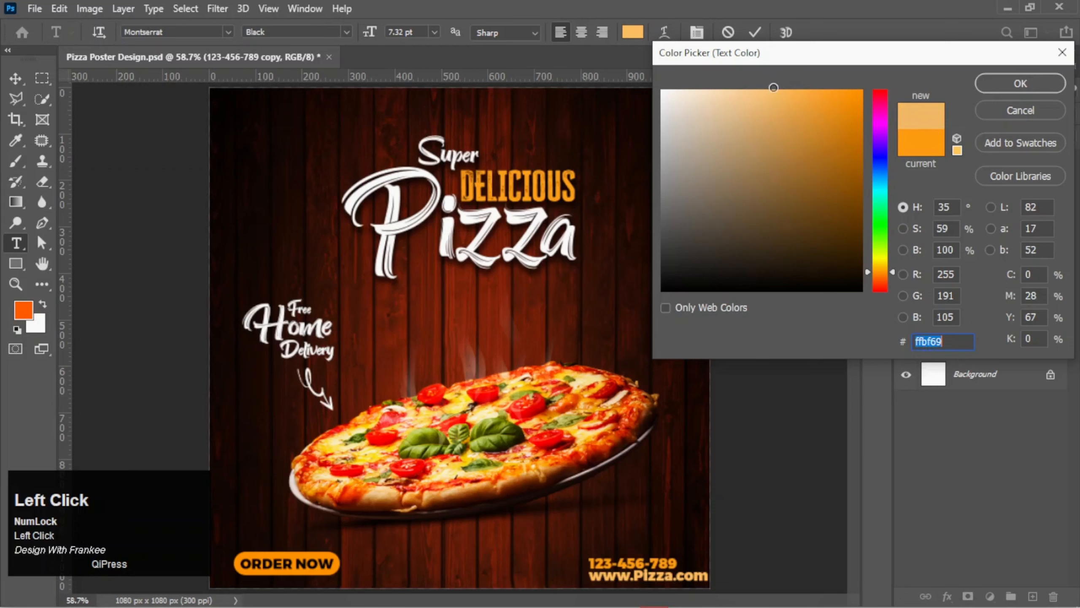
pyautogui.click(997, 85)
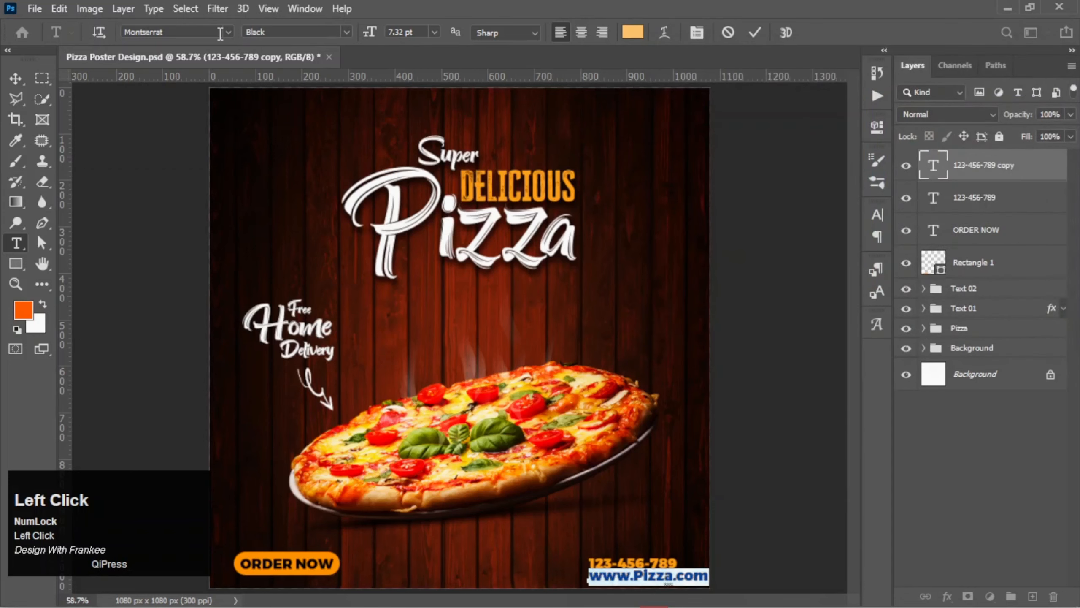
pyautogui.click(229, 33)
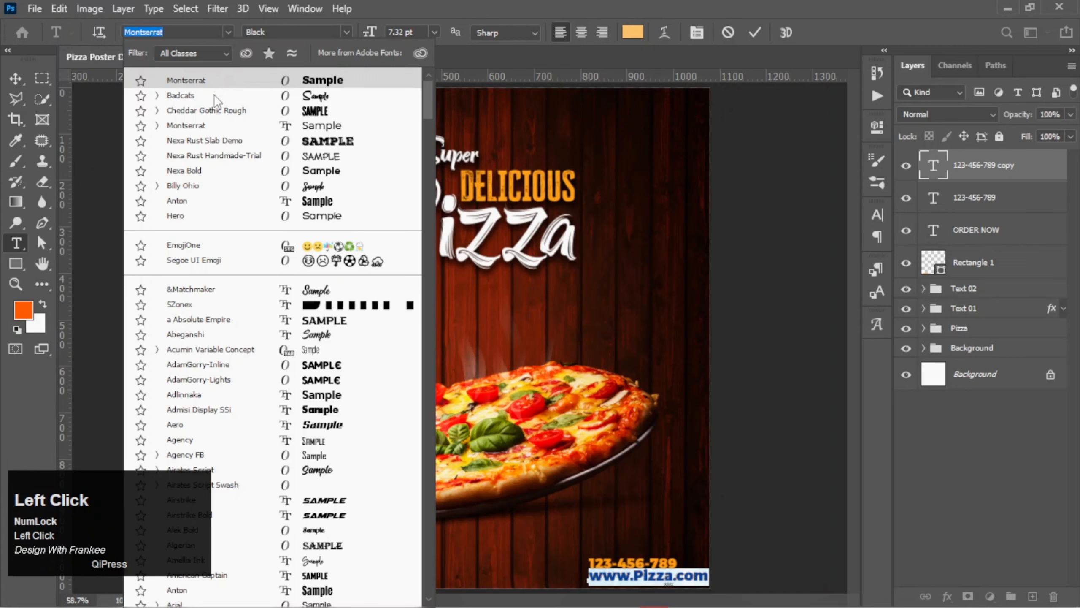
pyautogui.click(214, 126)
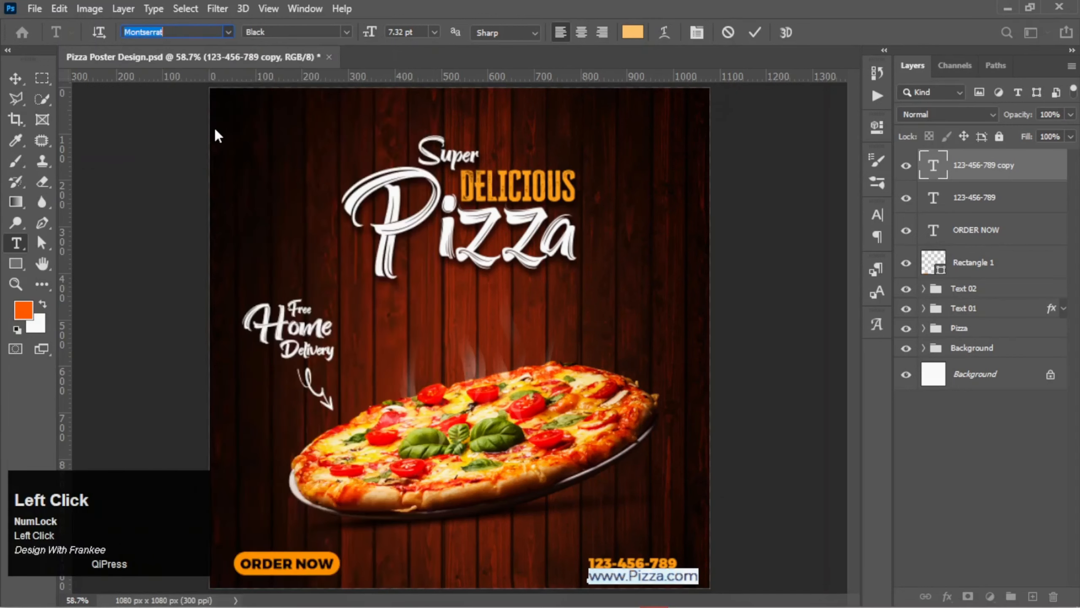
pyautogui.click(754, 35)
pyautogui.press('v')
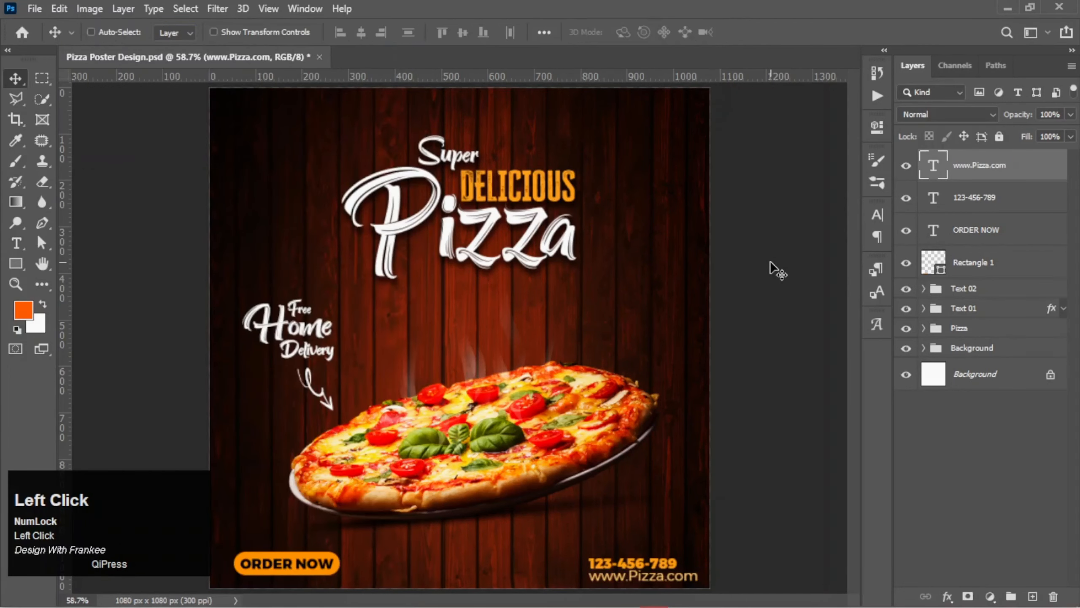
pyautogui.hotkey('ctrl', 't')
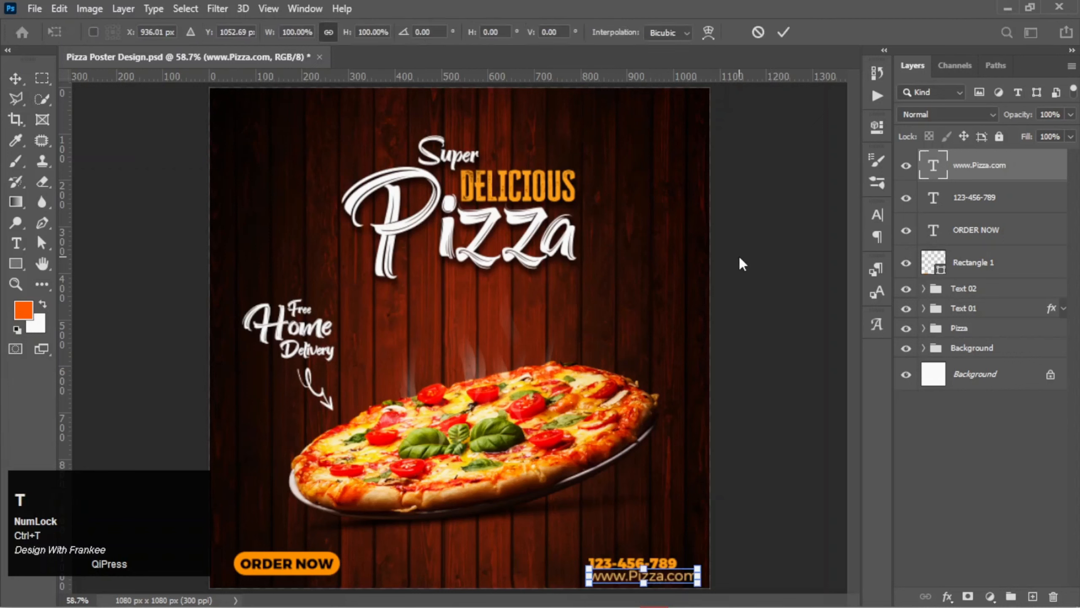
pyautogui.moveTo(699, 584); pyautogui.dragTo(649, 578)
pyautogui.doubleClick(651, 574)
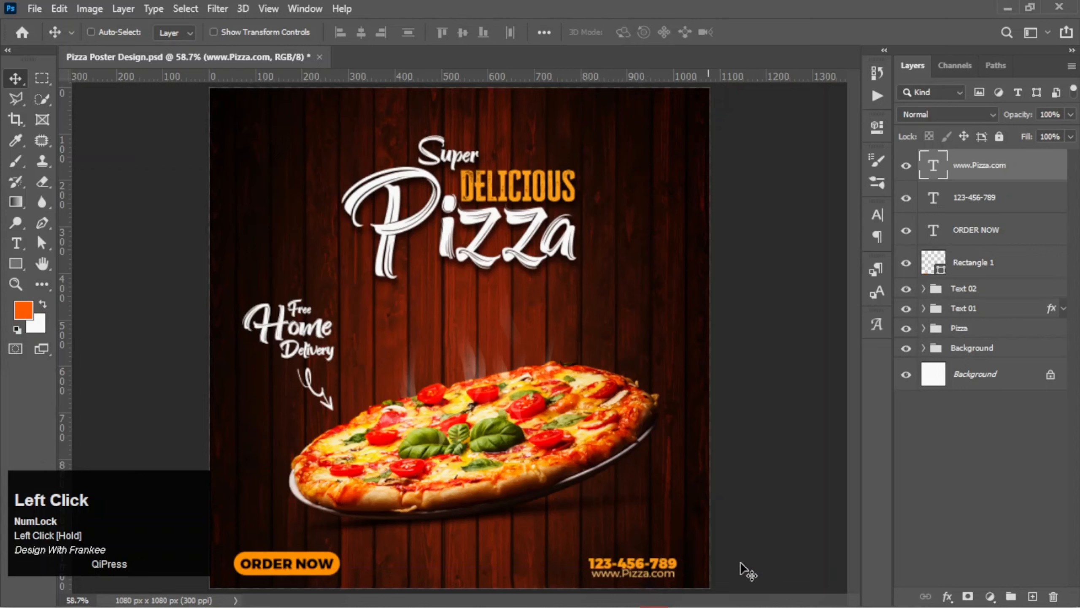
pyautogui.click(903, 561)
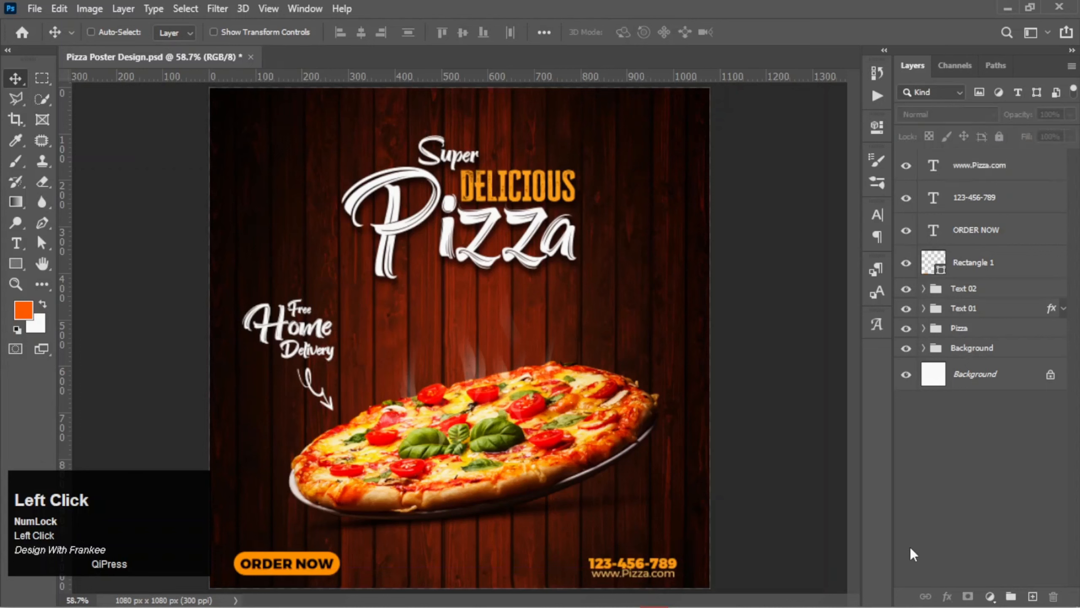
pyautogui.click(988, 179)
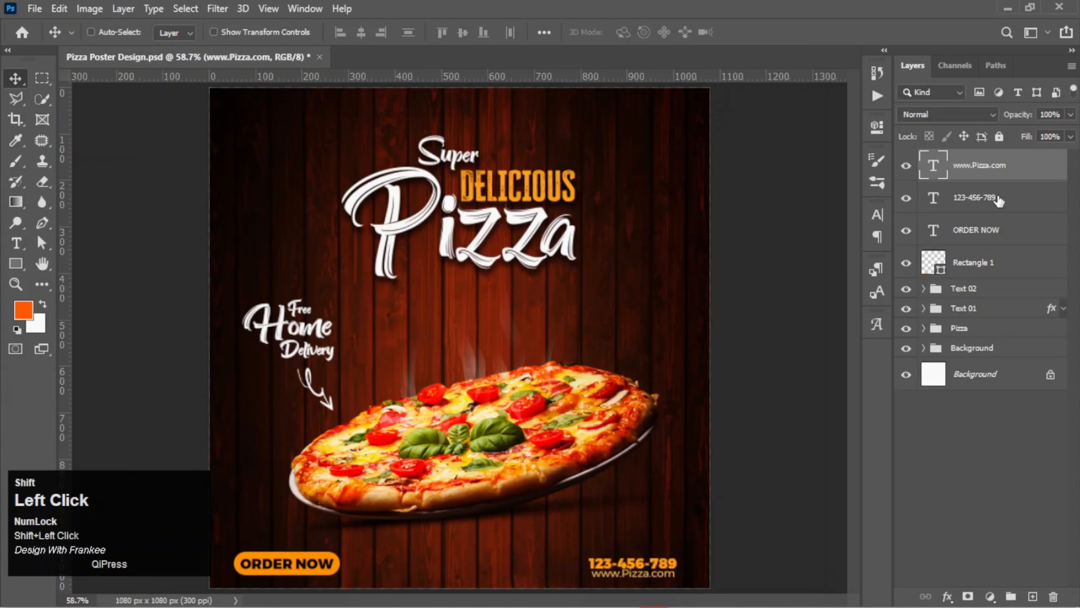
pyautogui.keyDown('shift'); pyautogui.click(998, 201); pyautogui.keyUp('shift')
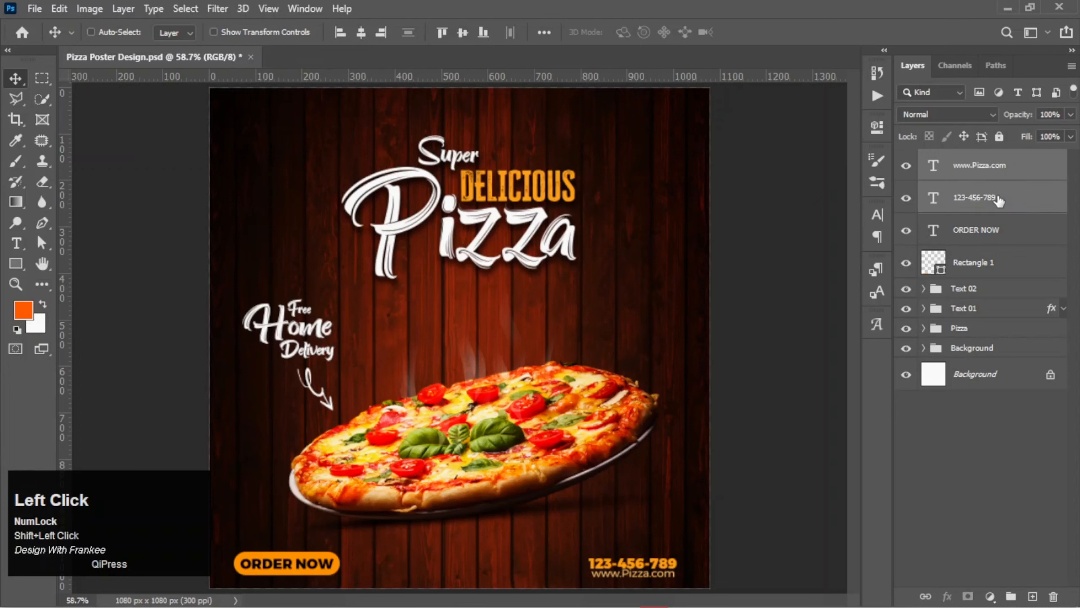
pyautogui.click(360, 38)
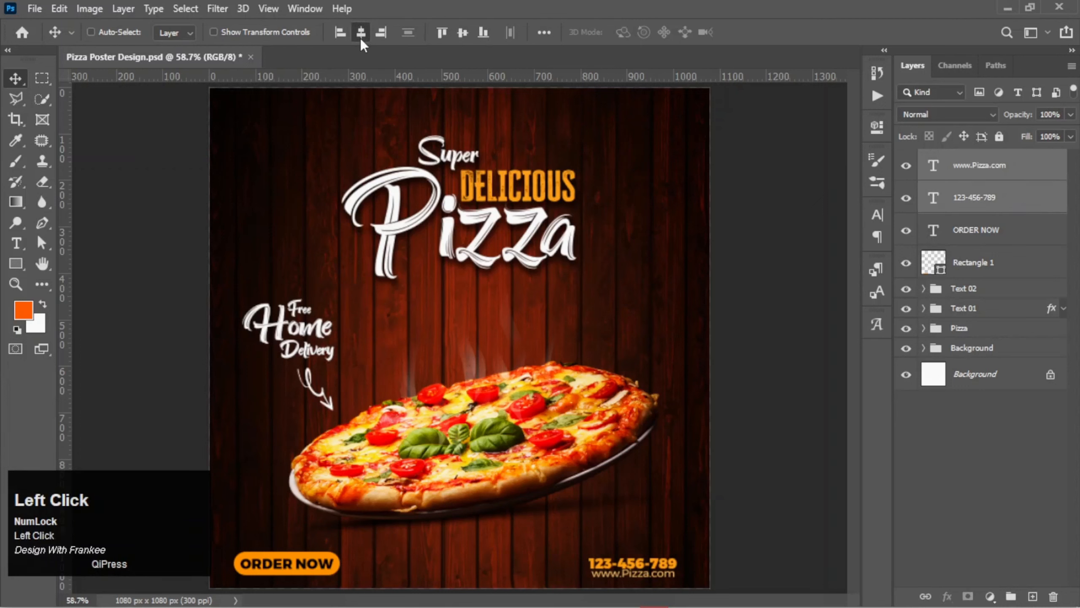
pyautogui.click(985, 457)
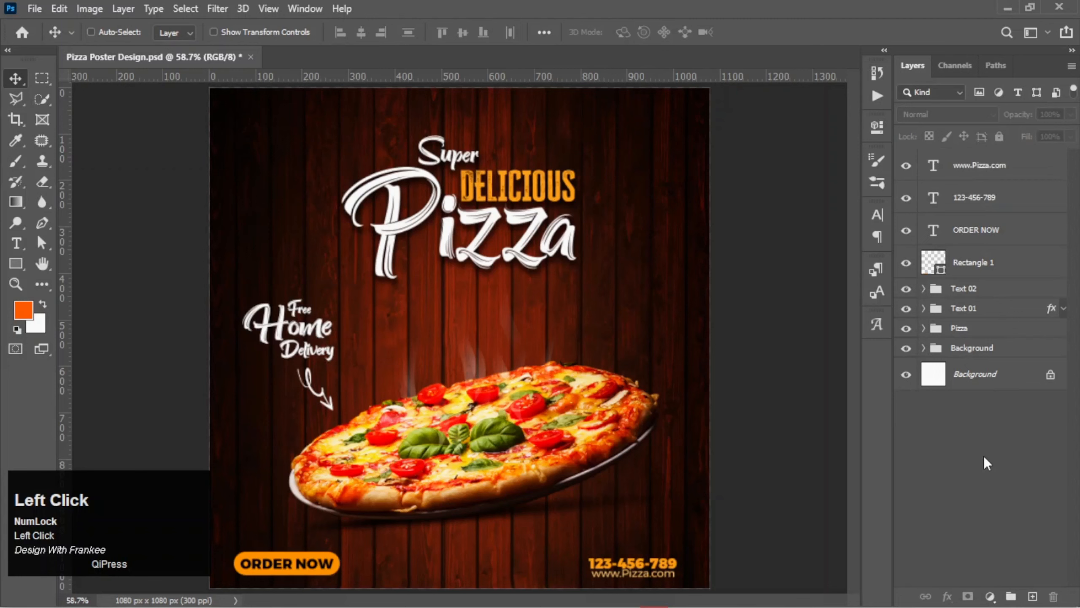
pyautogui.click(989, 164)
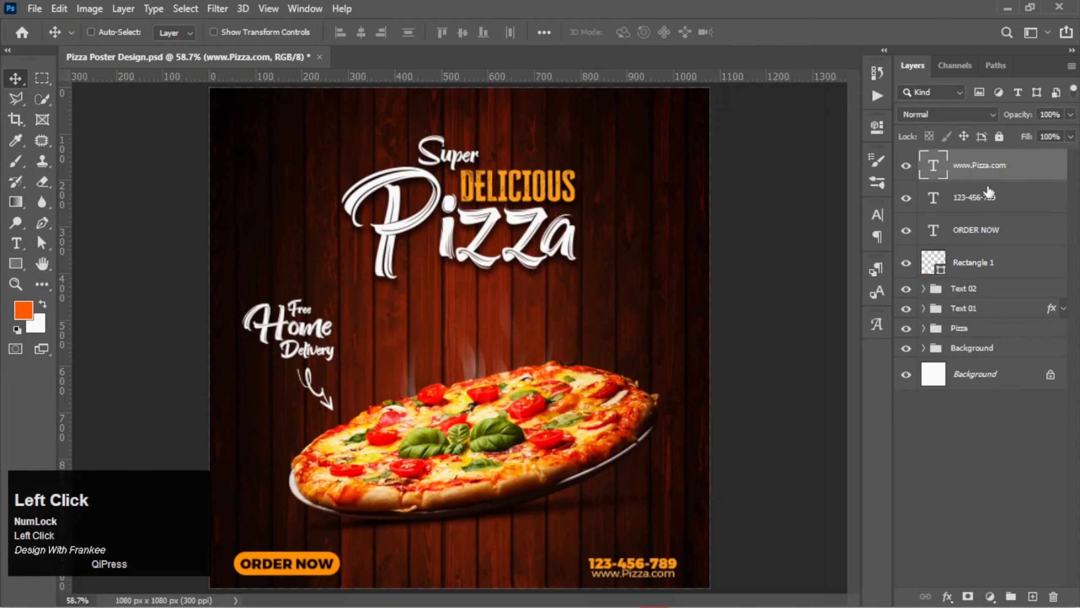
pyautogui.keyDown('shift'); pyautogui.click(997, 207); pyautogui.keyUp('shift')
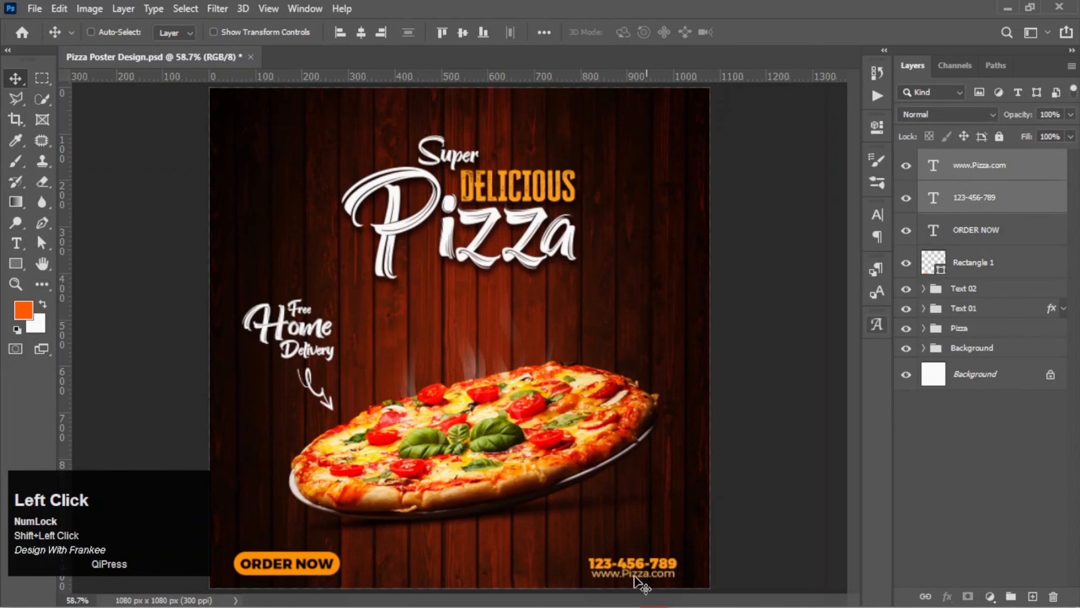
pyautogui.moveTo(641, 573); pyautogui.dragTo(646, 572)
pyautogui.moveTo(644, 571); pyautogui.dragTo(634, 570)
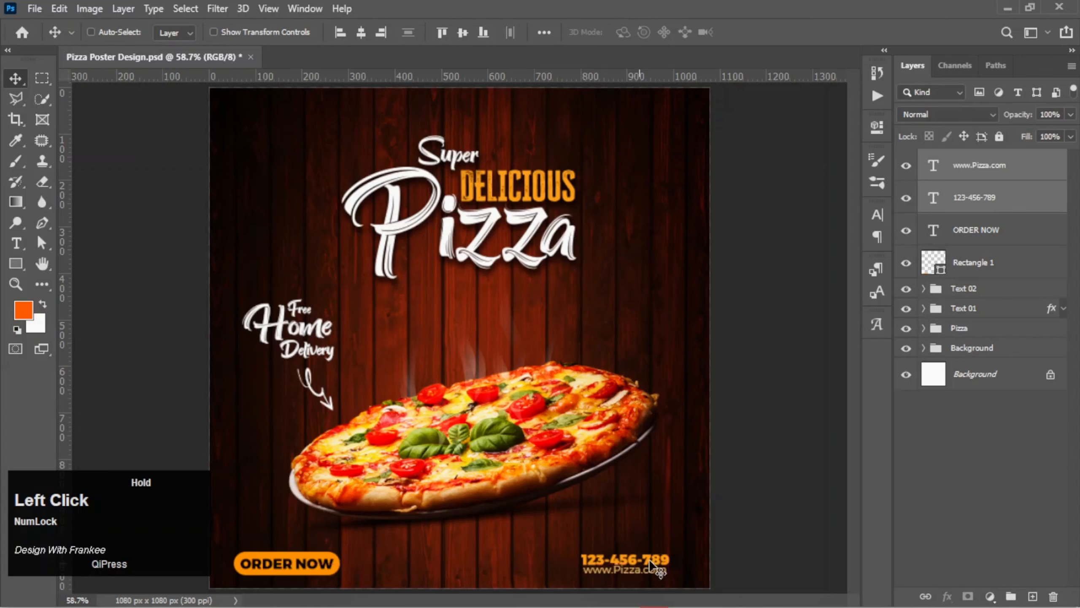
pyautogui.click(949, 539)
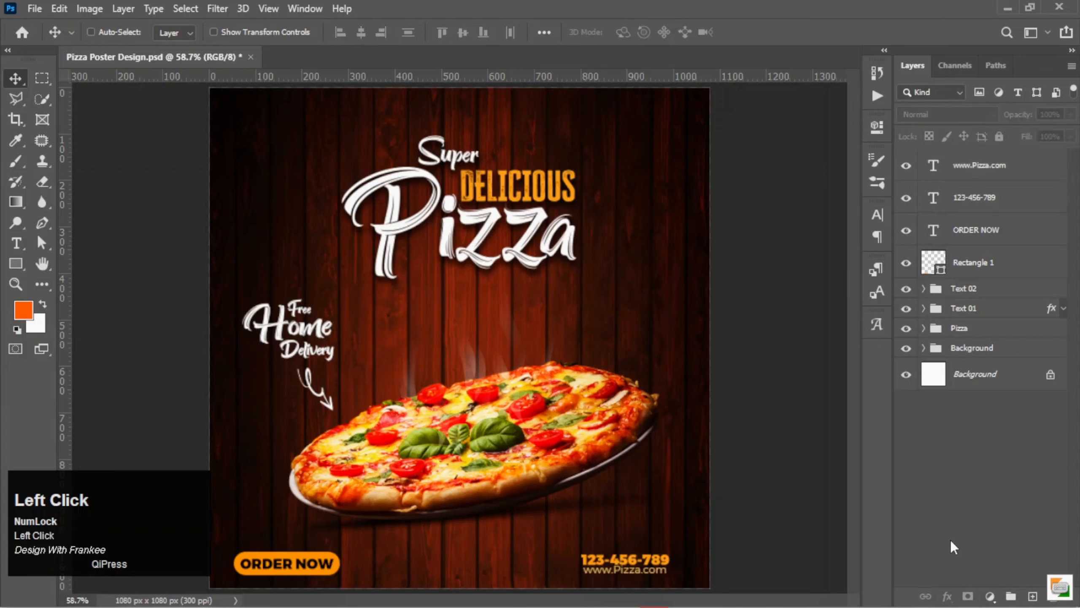
# Group the website, phone number, "ORDER NOW" and orange rectangle layers and name the group "Bottom Text".
pyautogui.click(988, 180)
pyautogui.keyDown('shift'); pyautogui.click(990, 262); pyautogui.keyUp('shift')
pyautogui.hotkey('ctrl', 'g')
pyautogui.doubleClick(965, 159)
pyautogui.write('Bo')
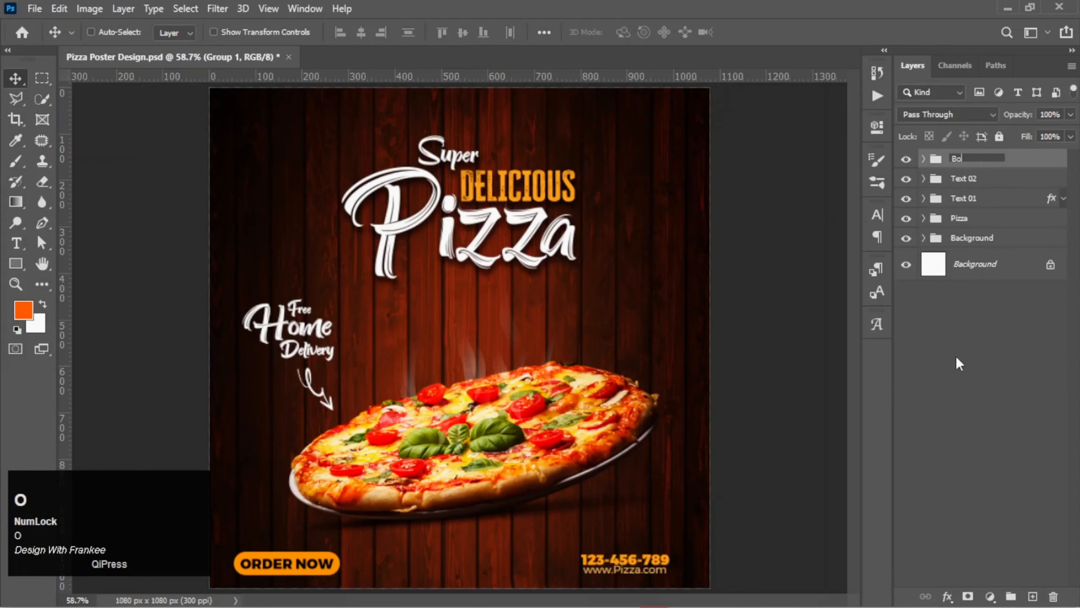
pyautogui.write('ttom Text')
pyautogui.press('Return')
pyautogui.click(955, 356)
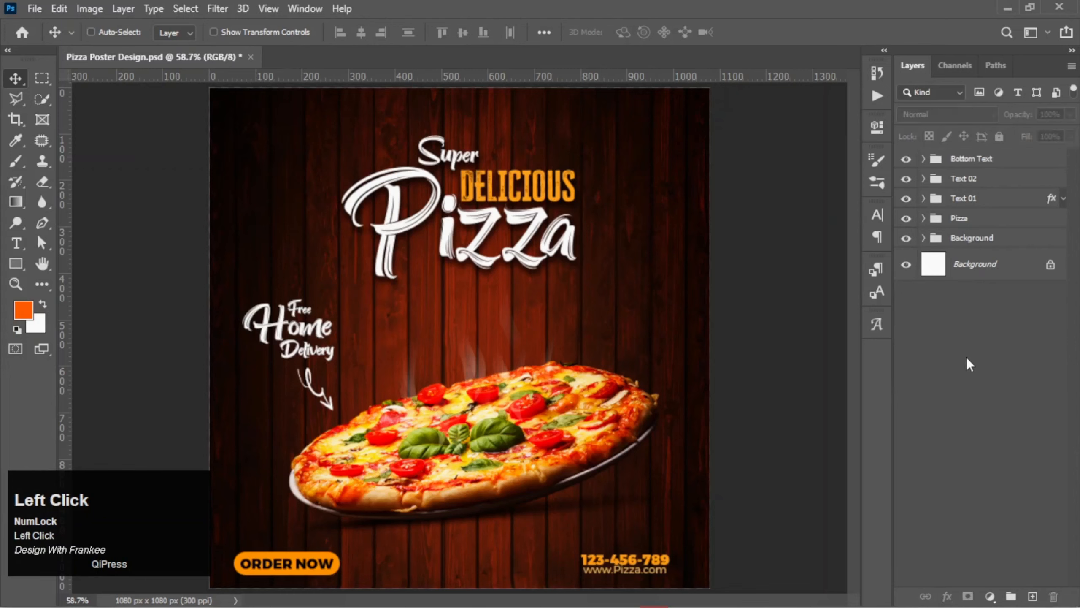
# Place the Particles image on the poster and stretch only its width out to both side edges.
pyautogui.click(596, 596)
pyautogui.moveTo(435, 117); pyautogui.dragTo(540, 418)
pyautogui.scroll(-2, 581, 351)
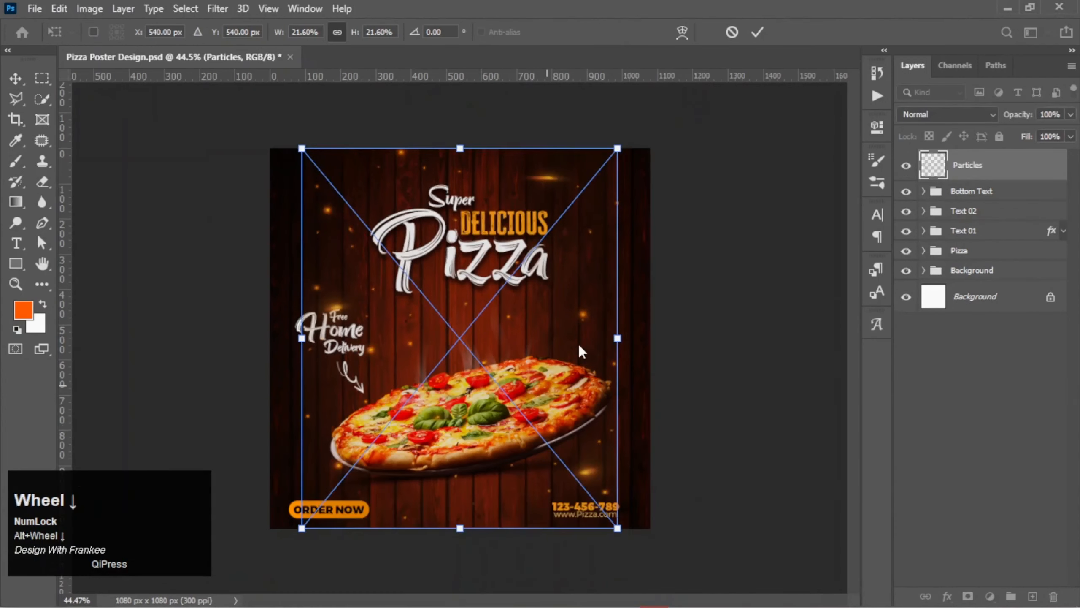
pyautogui.moveTo(617, 339); pyautogui.dragTo(646, 340)
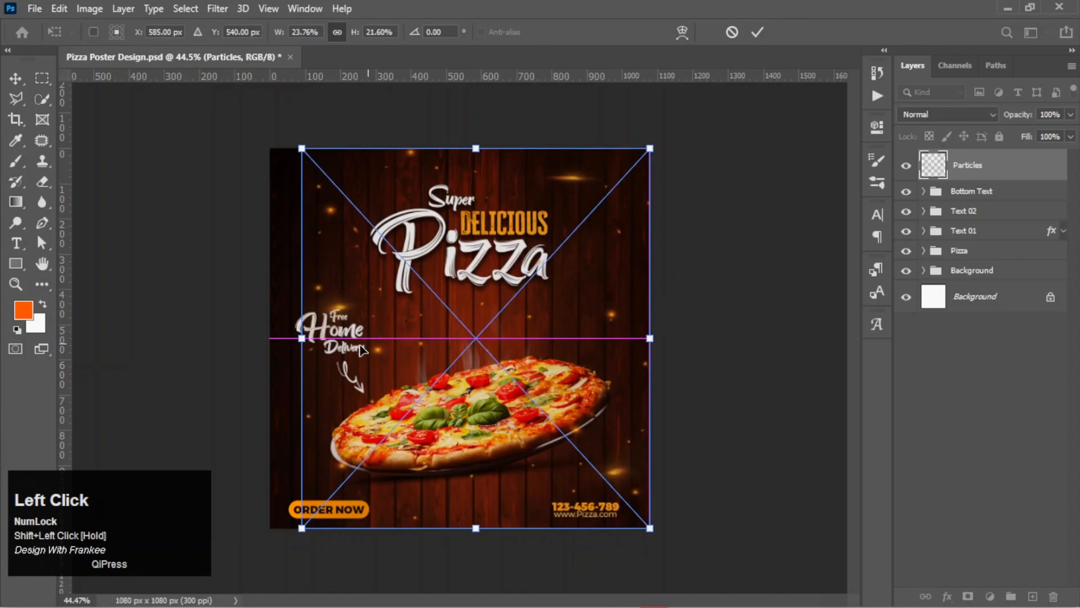
pyautogui.moveTo(301, 339); pyautogui.dragTo(270, 338)
pyautogui.doubleClick(445, 344)
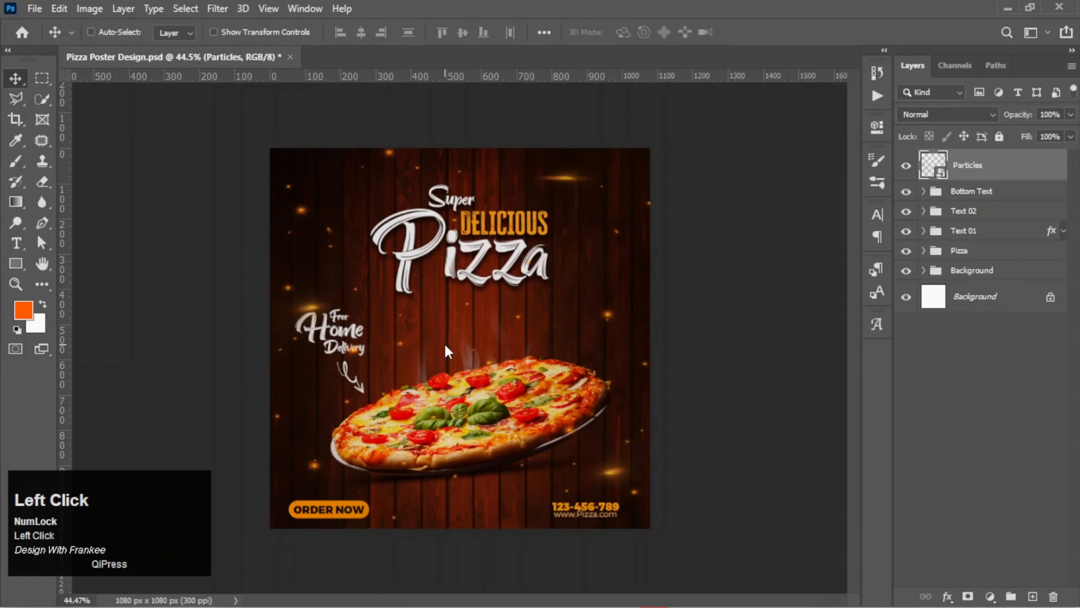
pyautogui.hotkey('ctrl', '0')
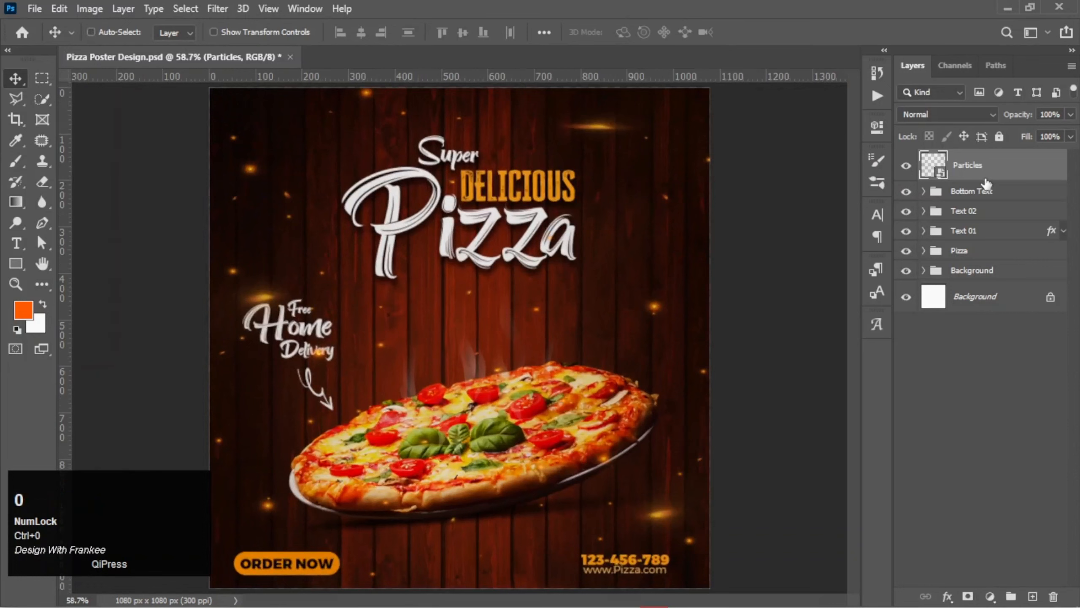
# Move the Particles layer between the Pizza and Background groups and toggle its visibility to compare the effect.
pyautogui.moveTo(985, 173); pyautogui.dragTo(982, 264)
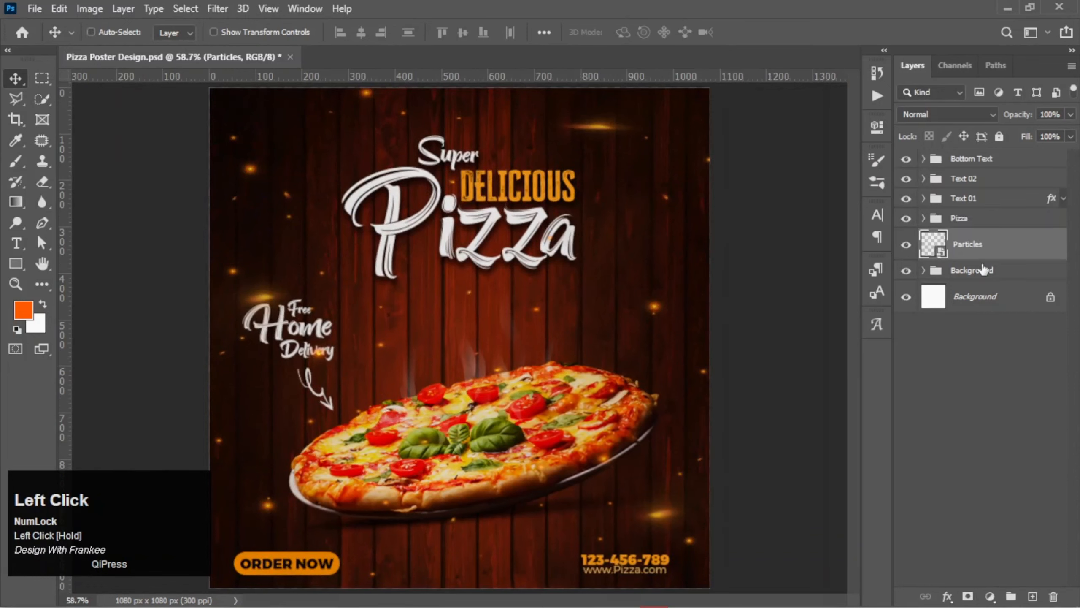
pyautogui.click(906, 247)
pyautogui.click(906, 246)
# Set the Particles layer's blend mode to Linear Dodge (Add) and compare the poster with the layer hidden and shown.
pyautogui.click(942, 115)
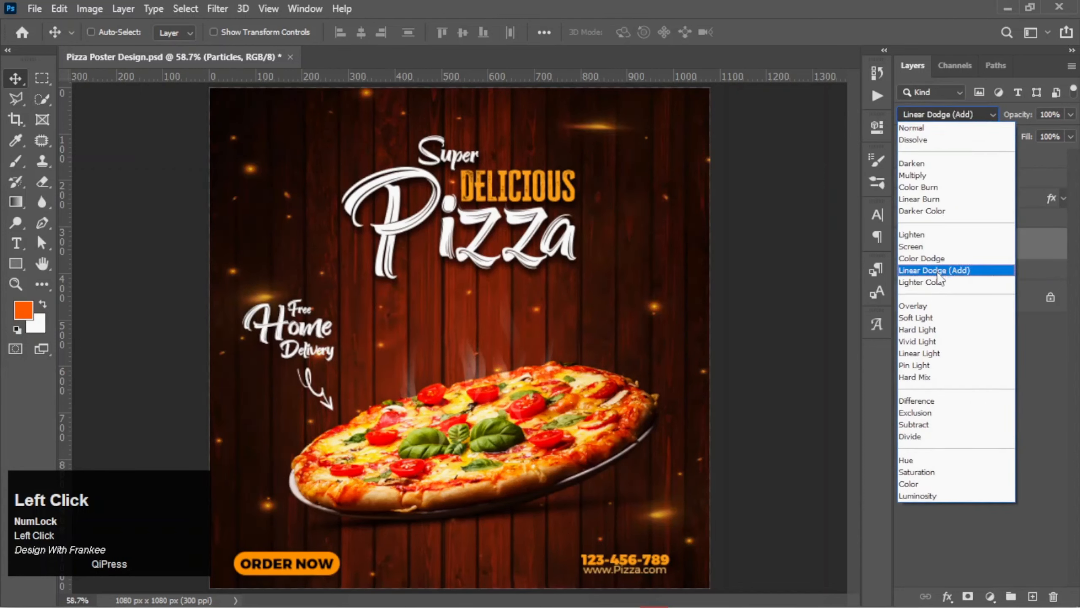
pyautogui.click(939, 274)
pyautogui.click(938, 341)
pyautogui.click(906, 246)
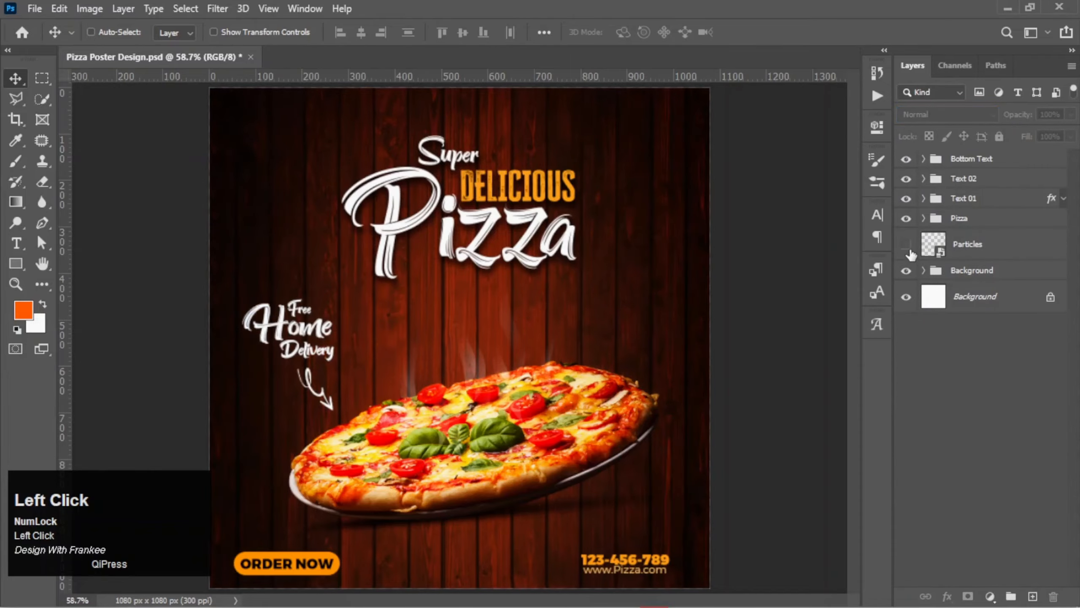
pyautogui.click(906, 245)
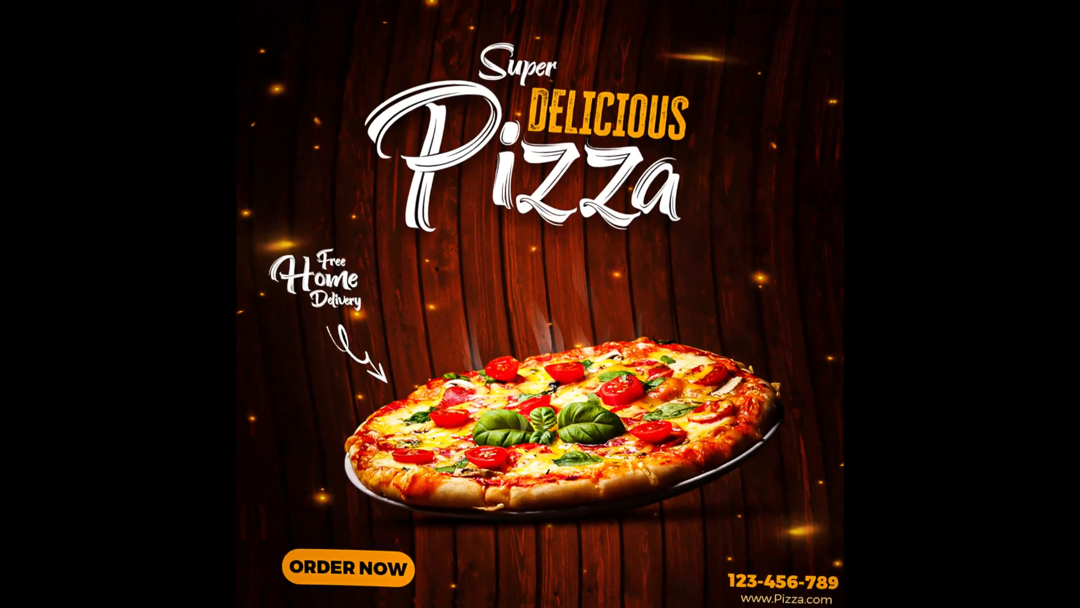